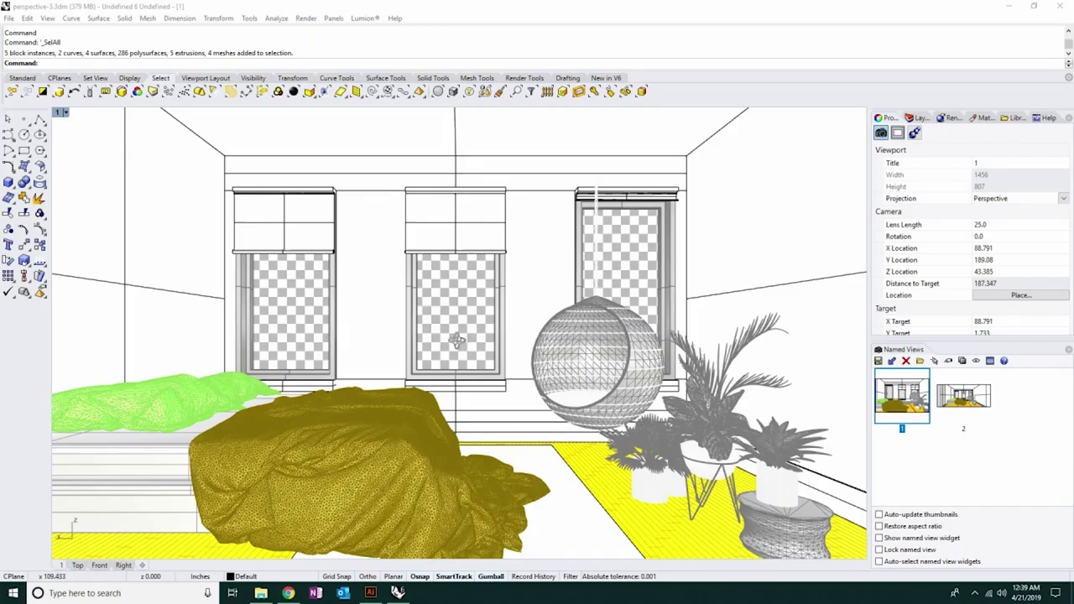
Restore named view 1, select everything and run Make2D with View projection on the bedroom.
{"action": "left_click_drag", "start_coordinate": [458, 340], "coordinate": [463, 339]}
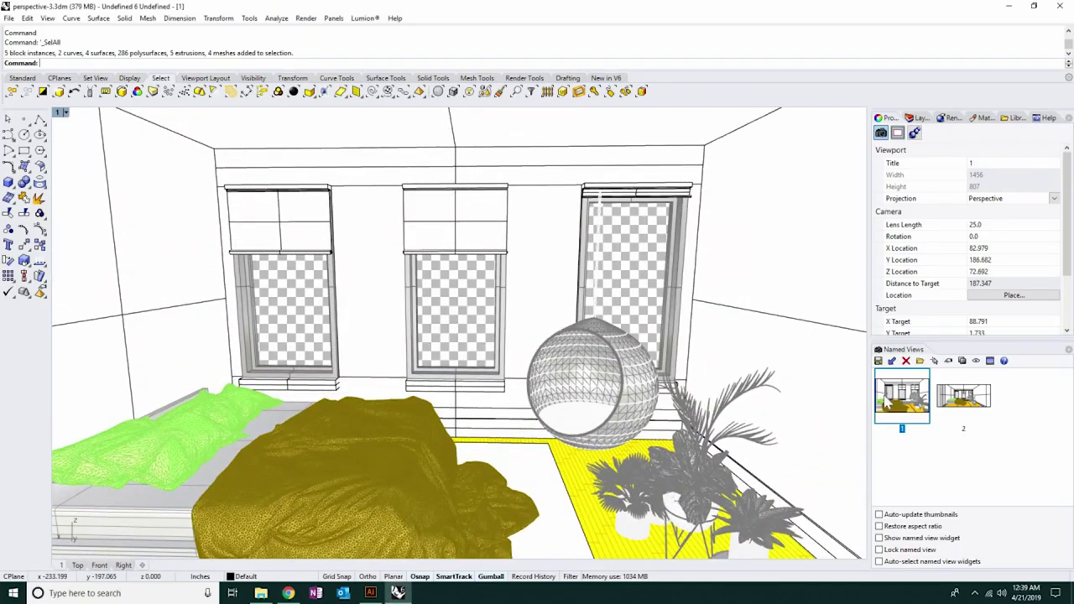
{"action": "double_click", "coordinate": [887, 402]}
{"action": "type", "text": "SelAll"}
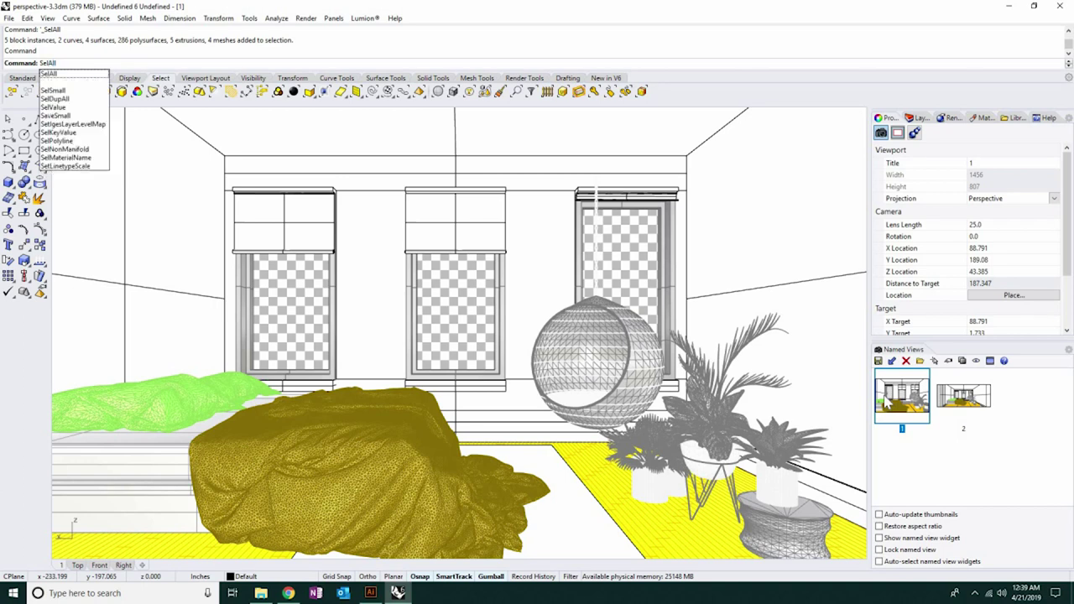
{"action": "key", "text": "Return"}
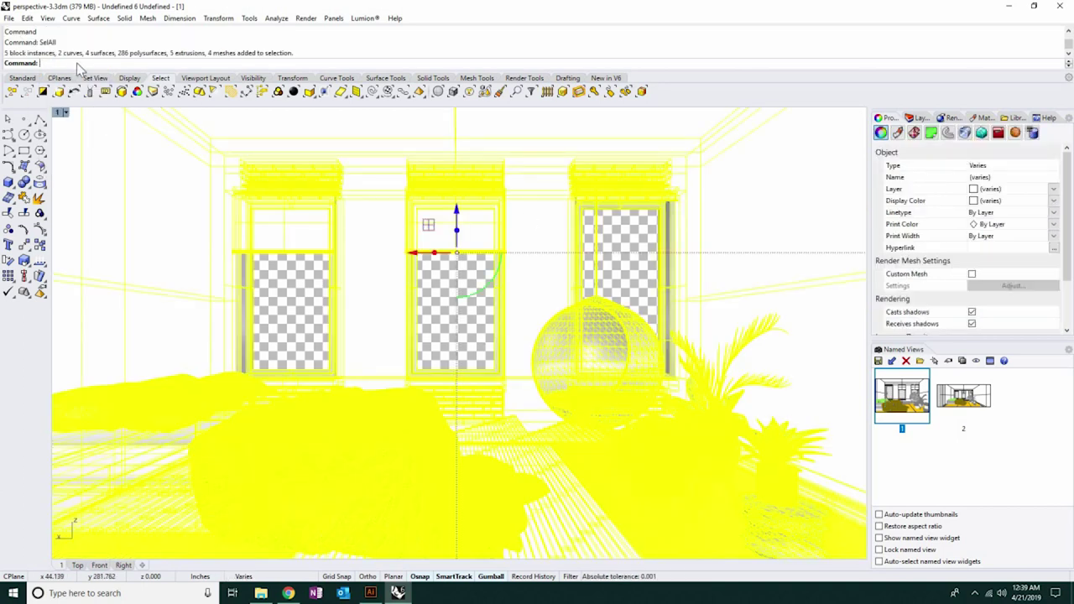
{"action": "type", "text": "Make2D"}
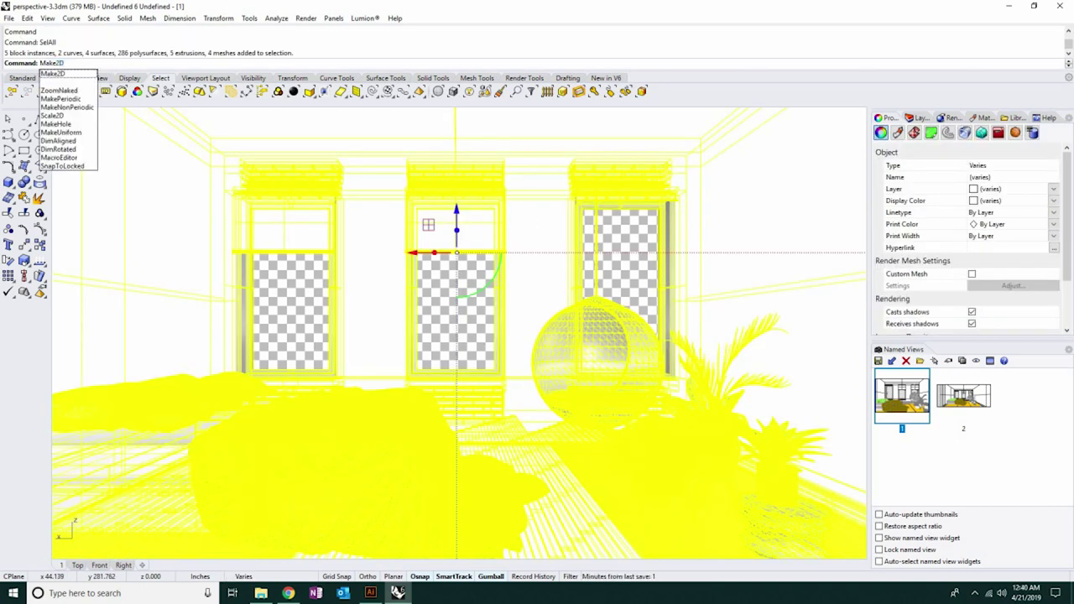
{"action": "key", "text": "Return"}
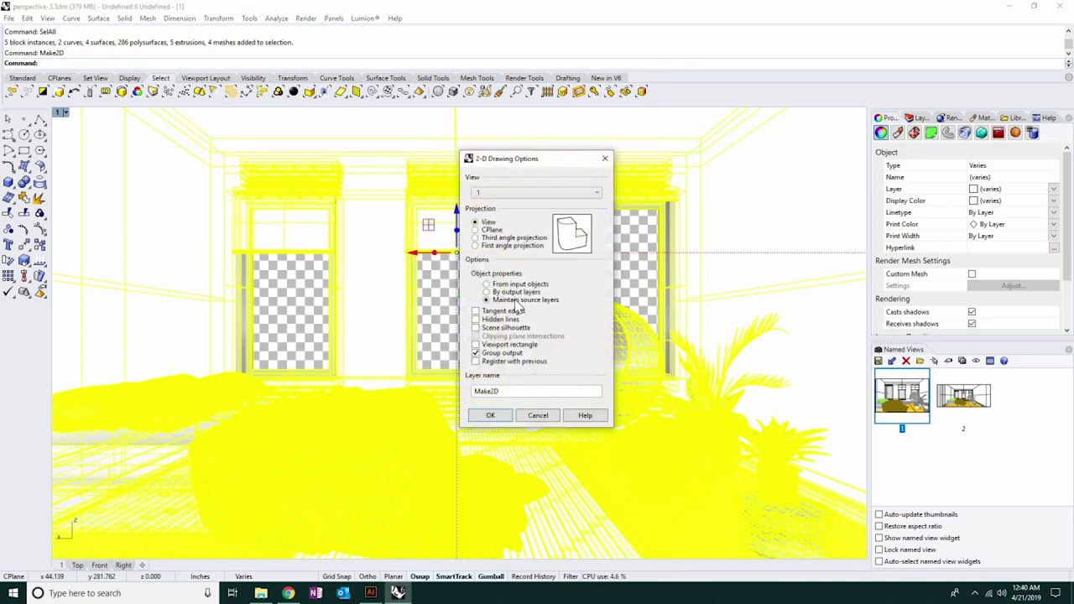
{"action": "left_click", "coordinate": [496, 417]}
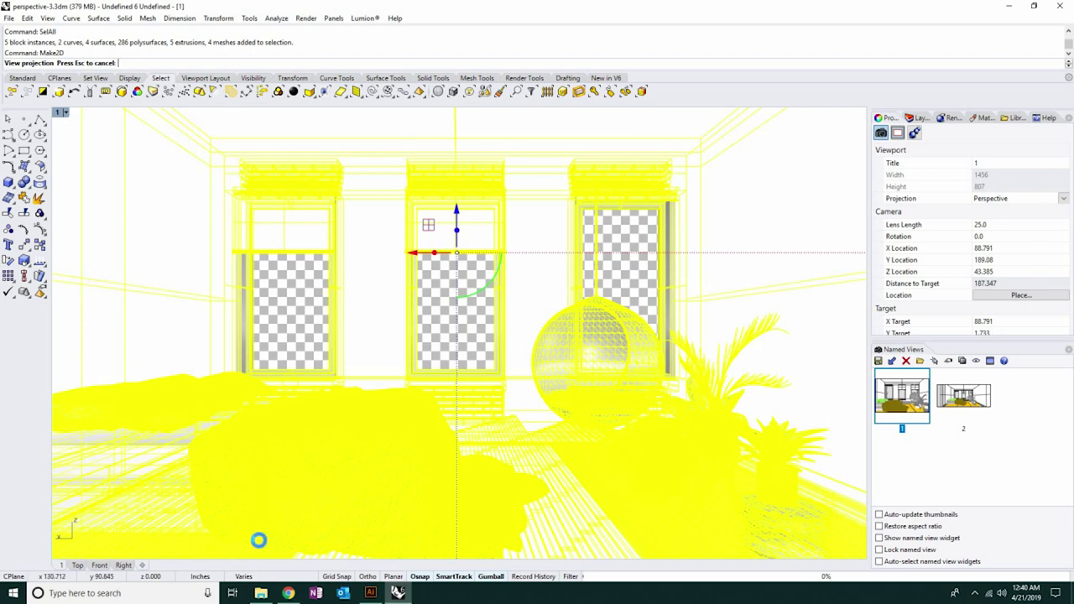
{"action": "key", "text": "F8"}
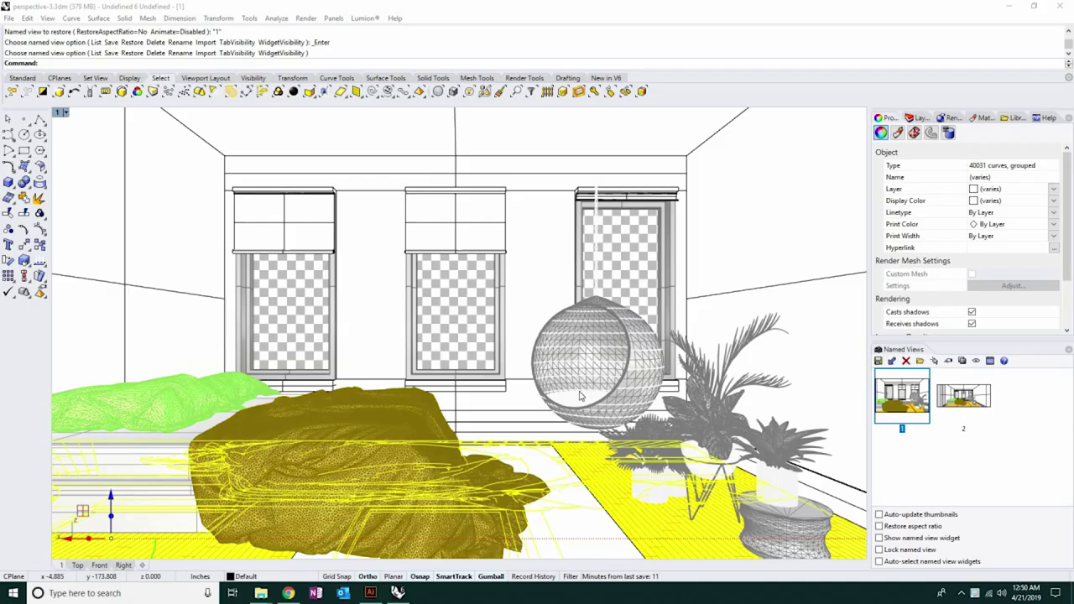
Switch the viewport to Top and move the Make2D drawing off to the right.
{"action": "left_click", "coordinate": [67, 113]}
{"action": "mouse_move", "coordinate": [84, 324]}
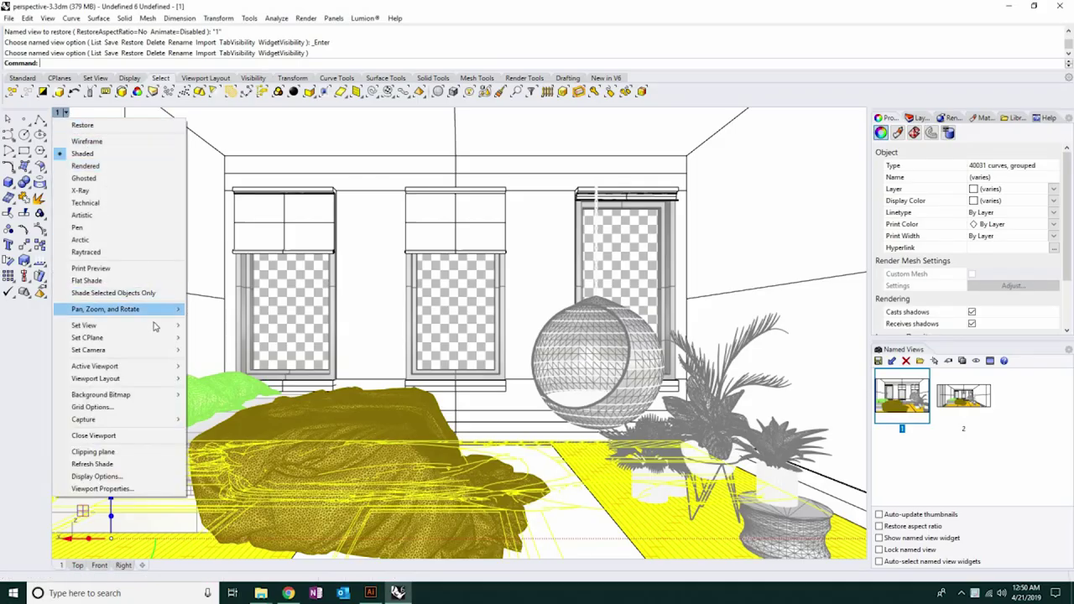
{"action": "left_click", "coordinate": [210, 342]}
{"action": "scroll", "coordinate": [395, 345], "scroll_direction": "down", "scroll_amount": 2}
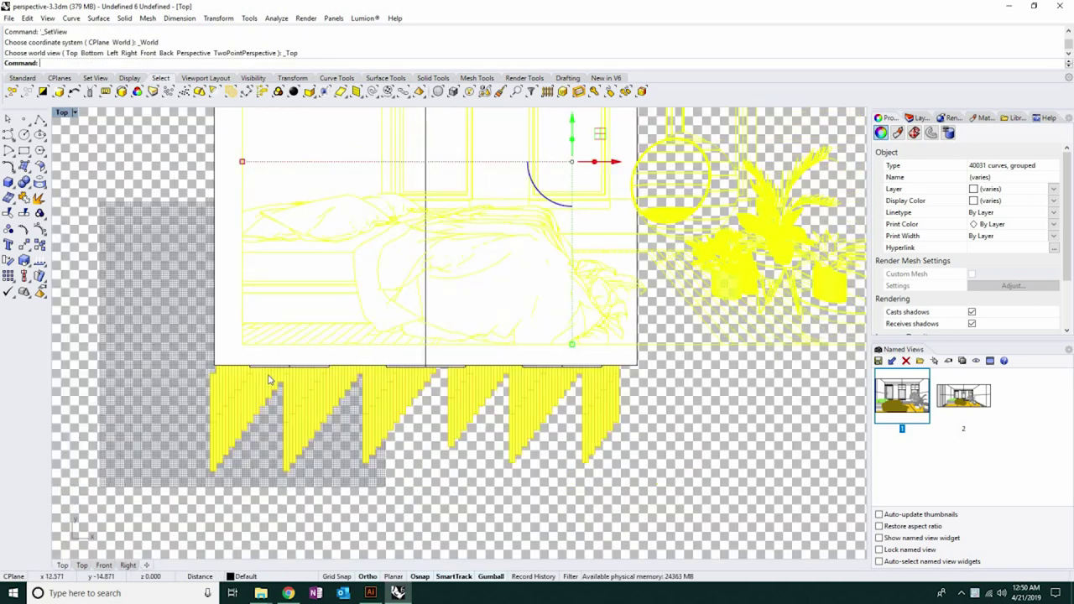
{"action": "scroll", "coordinate": [423, 305], "scroll_direction": "down", "scroll_amount": 3}
{"action": "left_click_drag", "start_coordinate": [436, 283], "coordinate": [697, 283]}
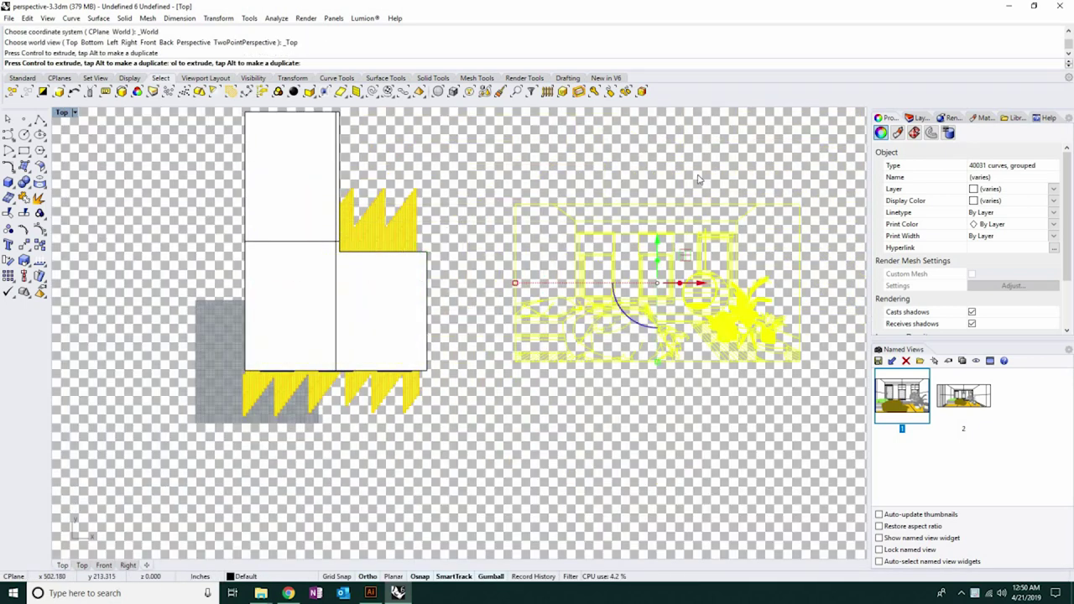
{"action": "key", "text": "Escape"}
Window-select the room drawing and set its Display Color to Black.
{"action": "scroll", "coordinate": [706, 265], "scroll_direction": "up", "scroll_amount": 1}
{"action": "left_click_drag", "start_coordinate": [426, 159], "coordinate": [836, 401]}
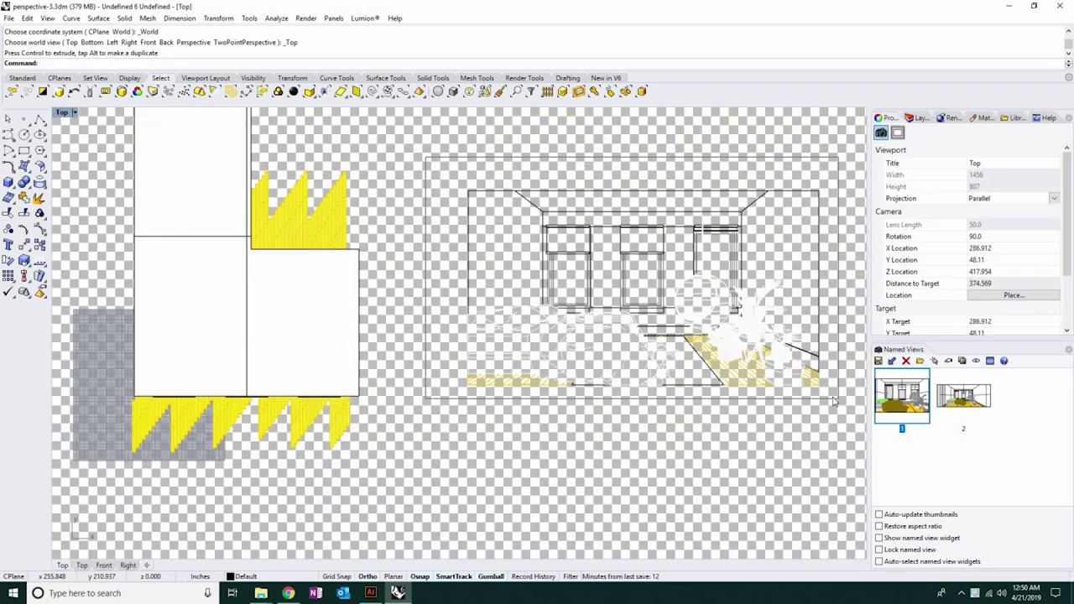
{"action": "left_click", "coordinate": [1006, 200]}
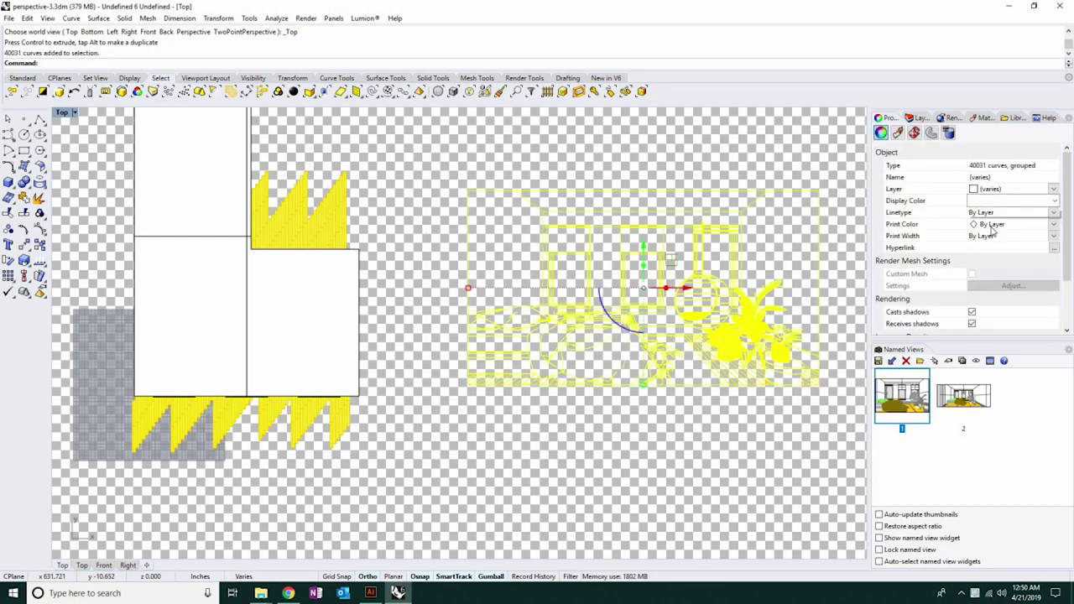
{"action": "left_click", "coordinate": [999, 210]}
{"action": "key", "text": "Escape"}
Adjust the zoom and window-select the whole room line drawing.
{"action": "scroll", "coordinate": [848, 335], "scroll_direction": "up", "scroll_amount": 3}
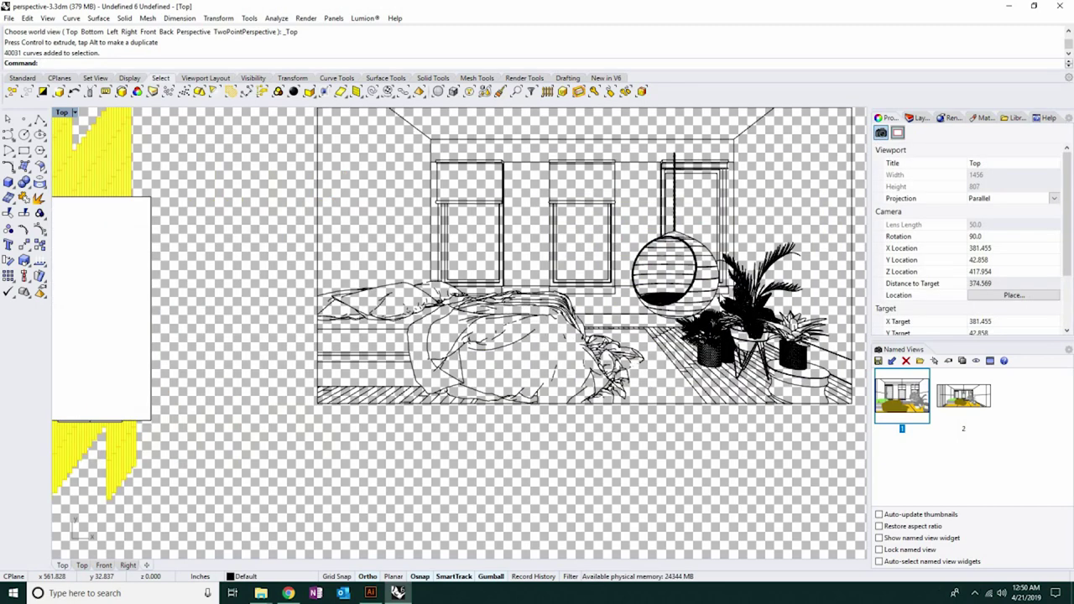
{"action": "scroll", "coordinate": [847, 336], "scroll_direction": "up", "scroll_amount": 3}
{"action": "scroll", "coordinate": [294, 335], "scroll_direction": "down", "scroll_amount": 3}
{"action": "scroll", "coordinate": [293, 335], "scroll_direction": "up", "scroll_amount": 2}
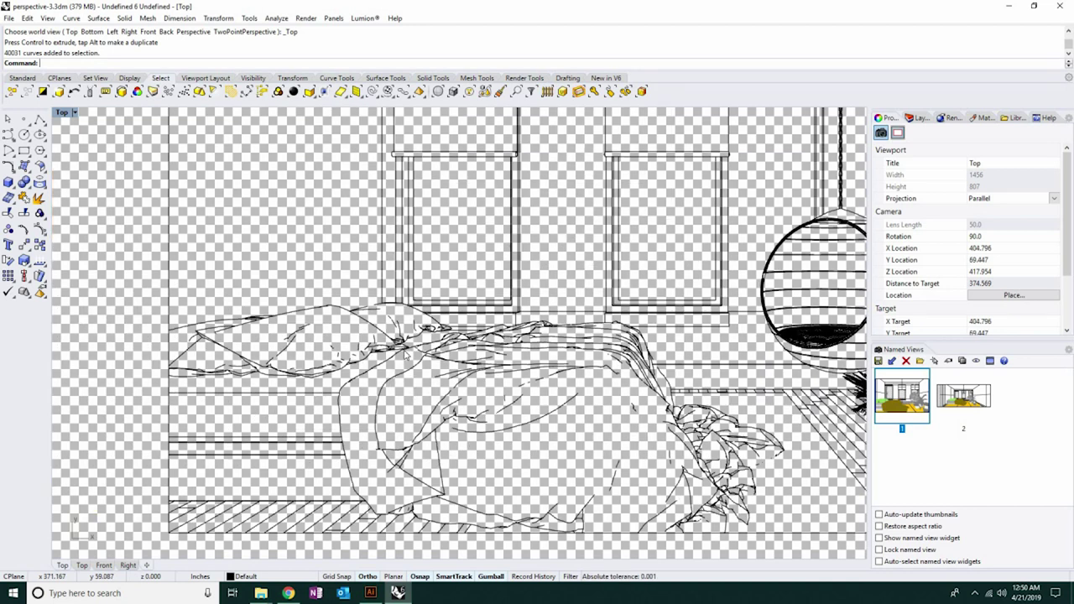
{"action": "scroll", "coordinate": [285, 252], "scroll_direction": "down", "scroll_amount": 2}
{"action": "scroll", "coordinate": [274, 166], "scroll_direction": "down", "scroll_amount": 2}
{"action": "left_click_drag", "start_coordinate": [273, 165], "coordinate": [856, 483]}
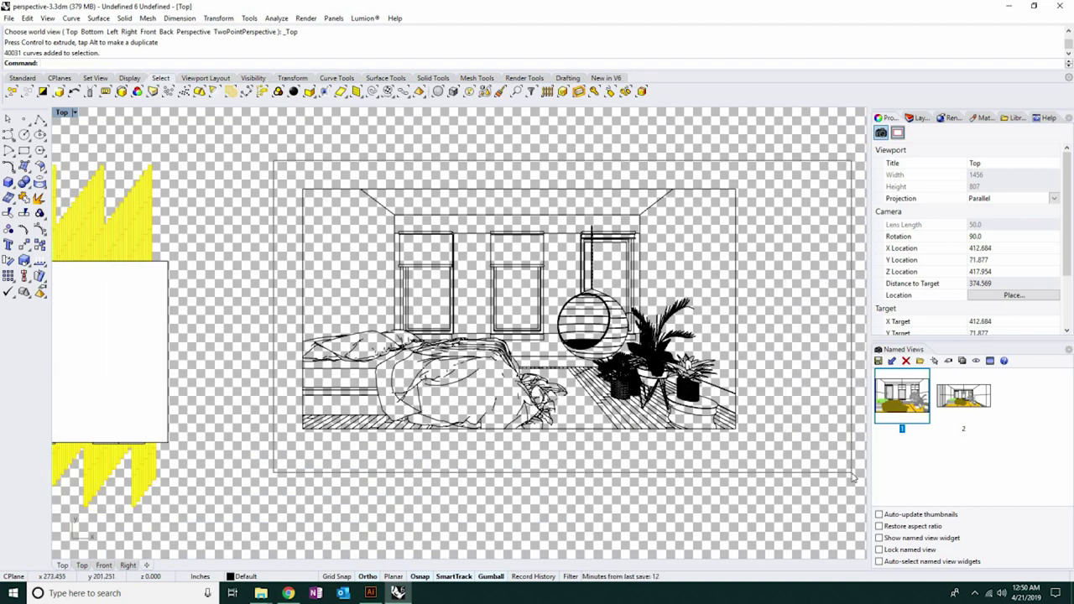
Export the selected drawing as an Adobe Illustrator (*.ai) file named perspective.
{"action": "left_click", "coordinate": [9, 18]}
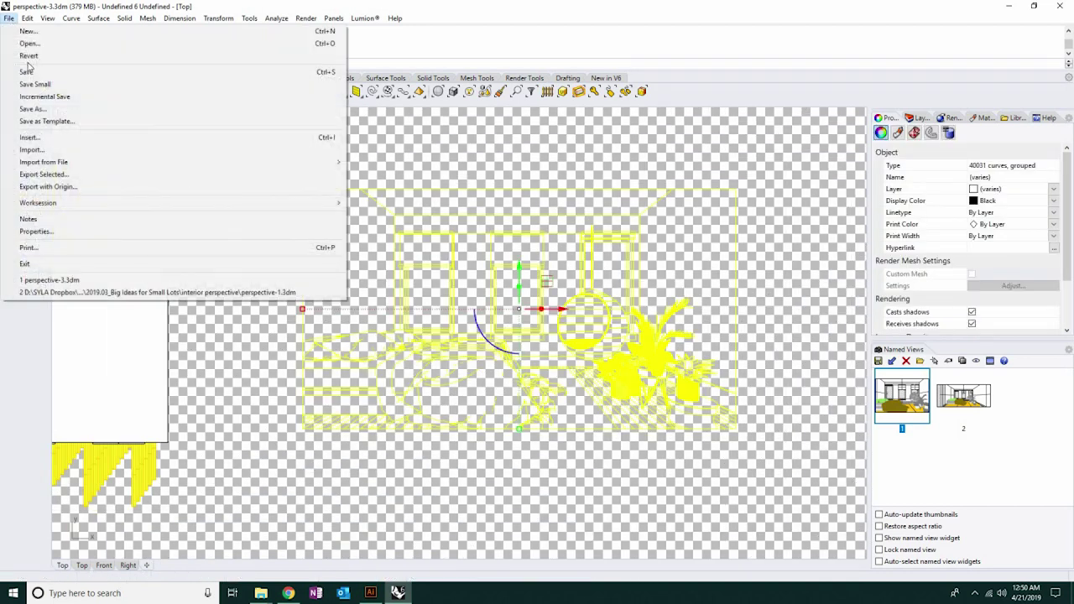
{"action": "left_click", "coordinate": [34, 161]}
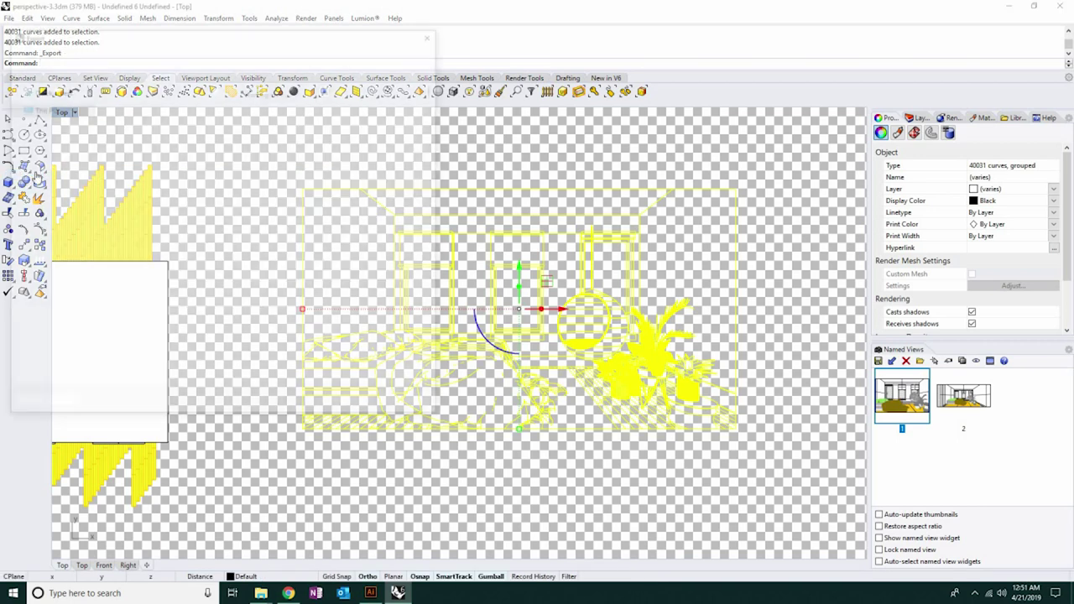
{"action": "left_click", "coordinate": [154, 317]}
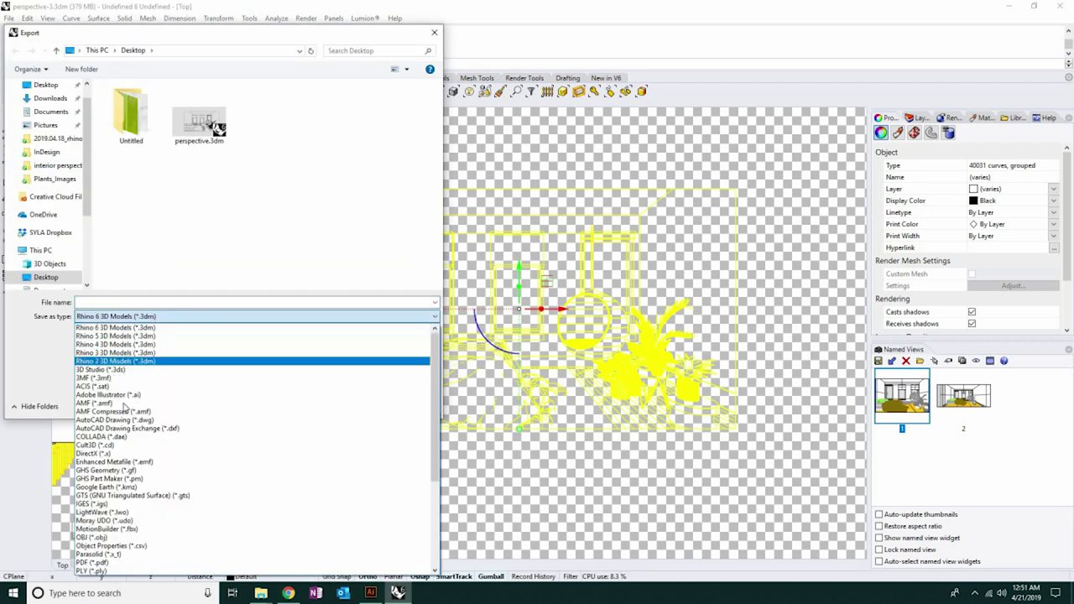
{"action": "left_click", "coordinate": [126, 394]}
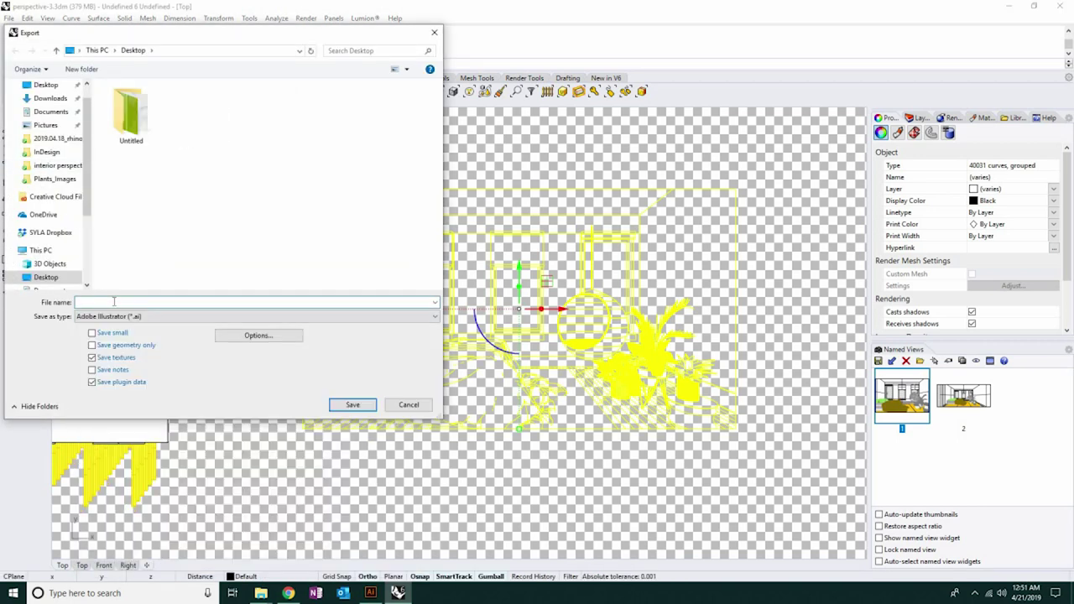
{"action": "type", "text": "perspective"}
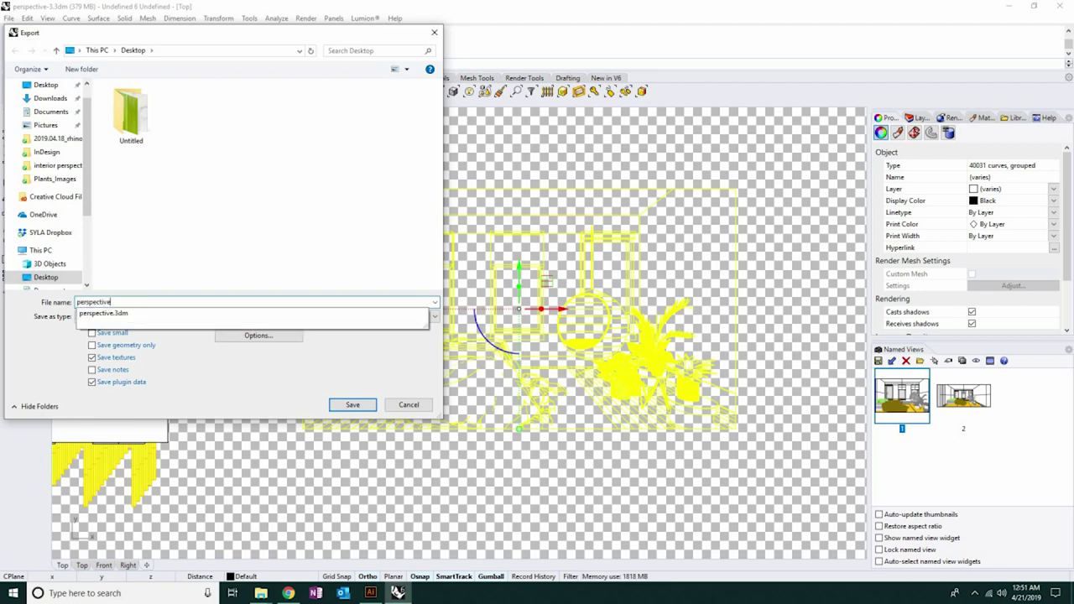
{"action": "key", "text": "Return"}
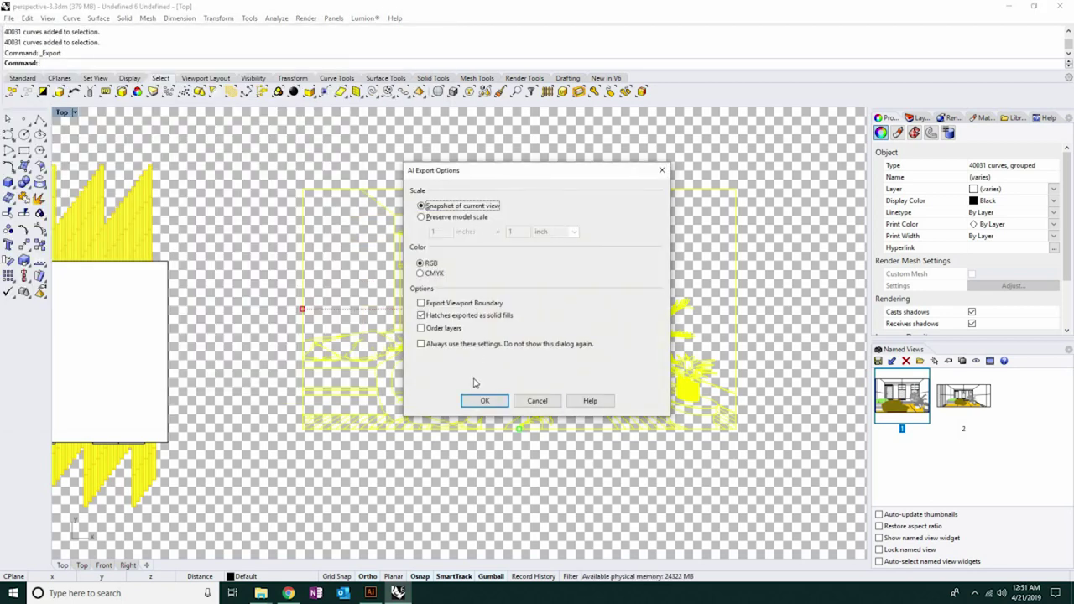
Accept the AI Export Options and open perspective.AI from the Desktop in Illustrator.
{"action": "left_click", "coordinate": [472, 401]}
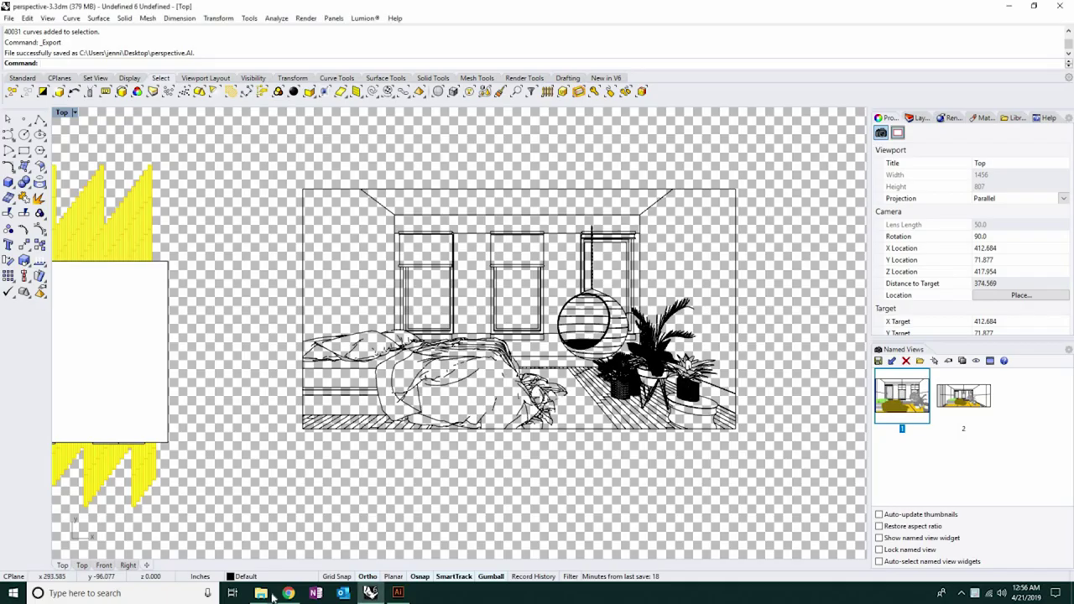
{"action": "left_click", "coordinate": [289, 566]}
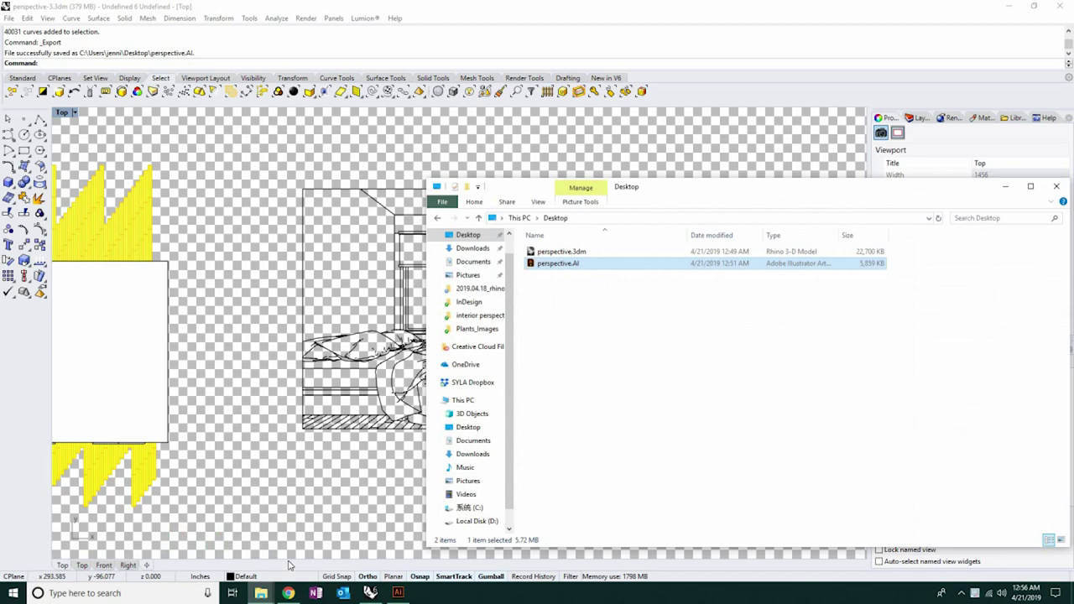
{"action": "double_click", "coordinate": [543, 265]}
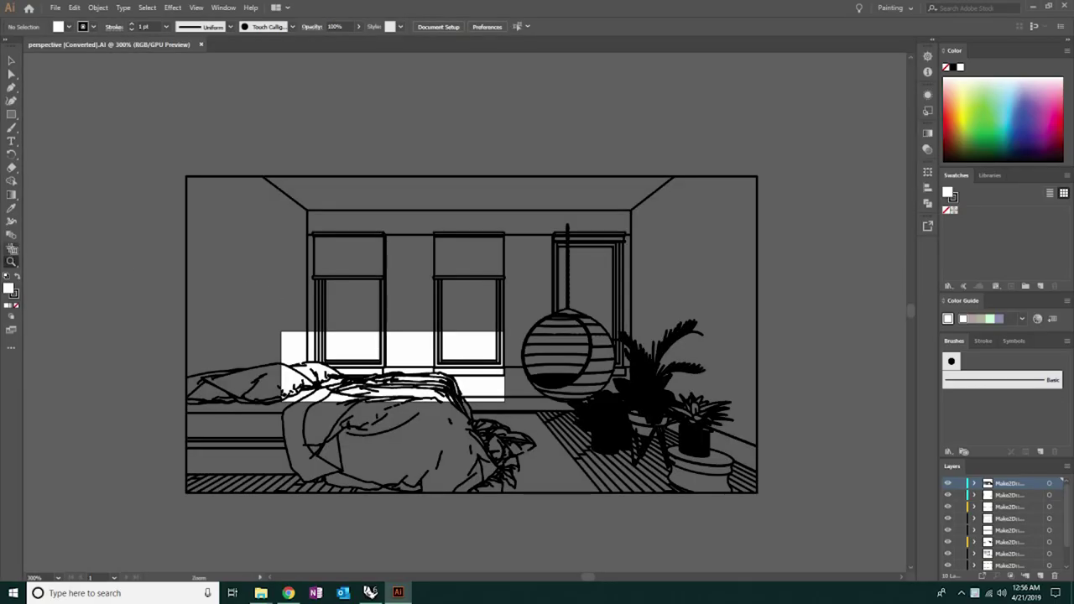
Extend Artboard 2 up, down, left and right to cover the whole bedroom drawing.
{"action": "left_click", "coordinate": [11, 249]}
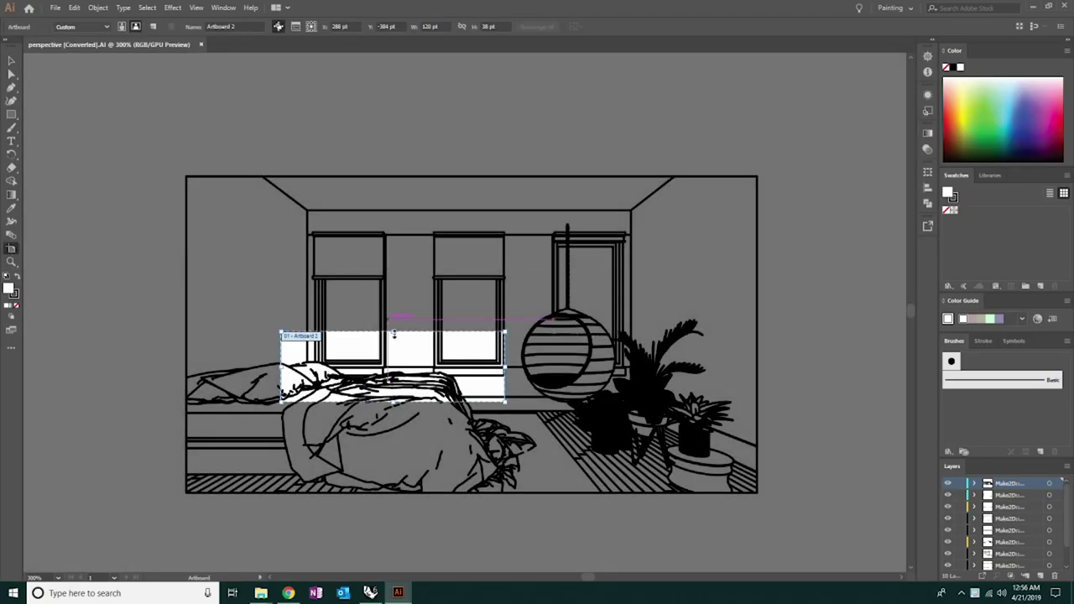
{"action": "left_click_drag", "start_coordinate": [394, 291], "coordinate": [394, 176]}
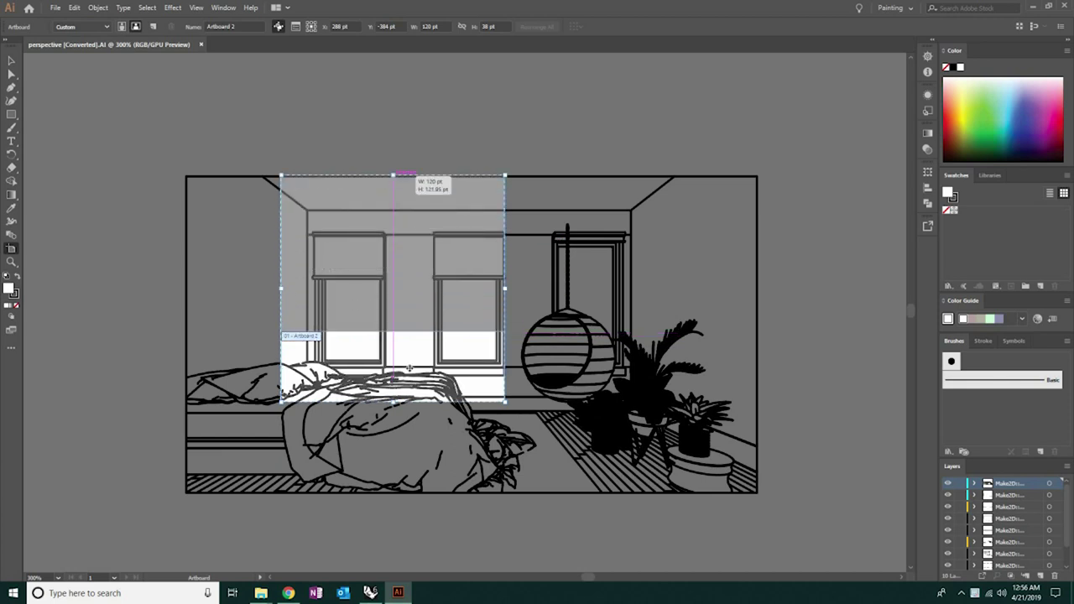
{"action": "left_click_drag", "start_coordinate": [392, 401], "coordinate": [400, 496]}
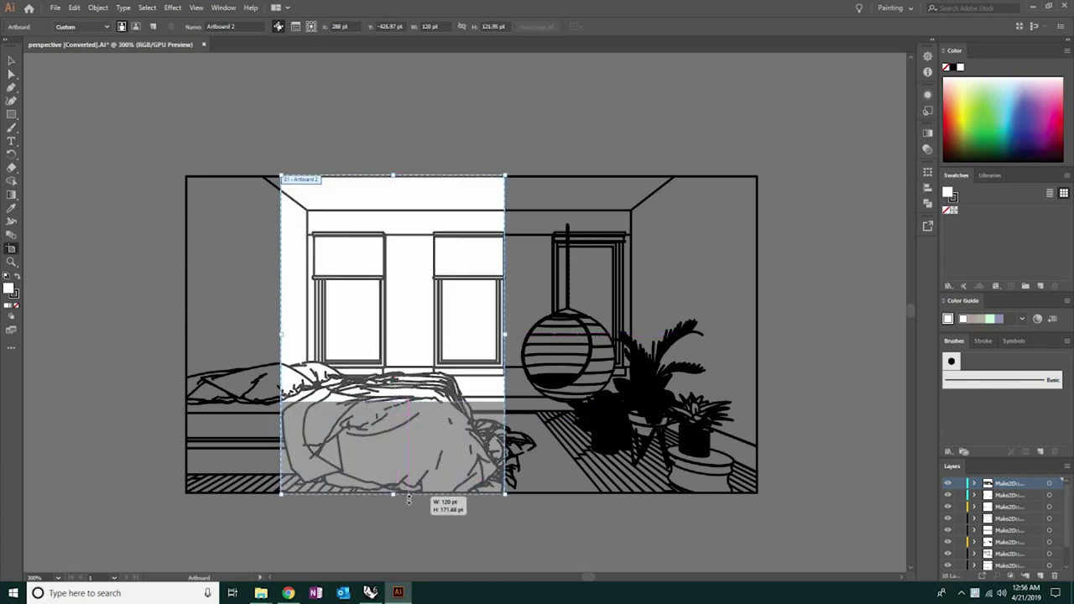
{"action": "left_click_drag", "start_coordinate": [281, 333], "coordinate": [186, 334]}
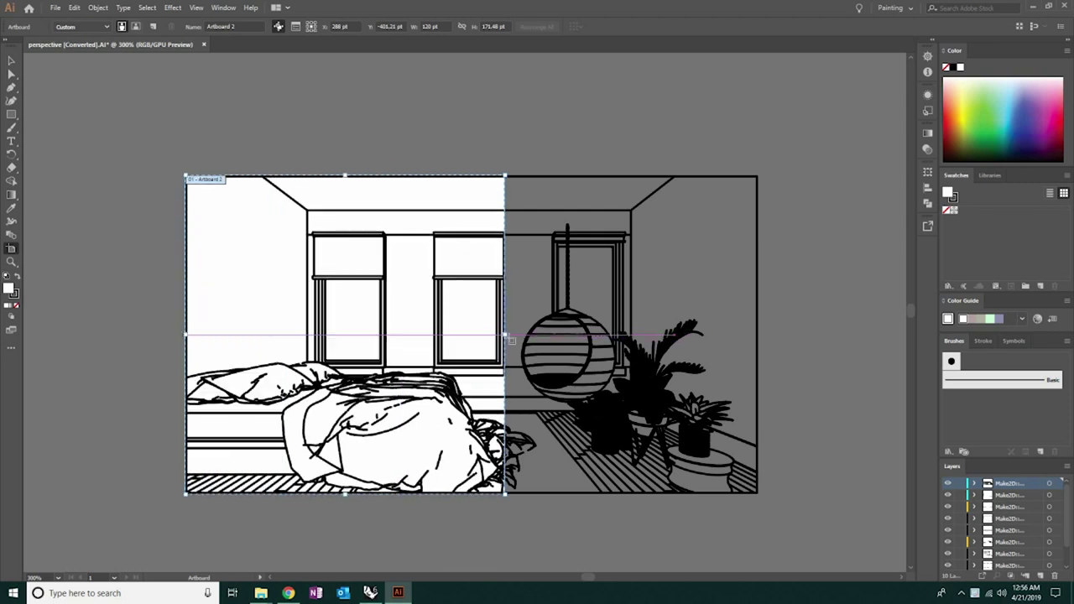
{"action": "left_click_drag", "start_coordinate": [504, 353], "coordinate": [758, 355]}
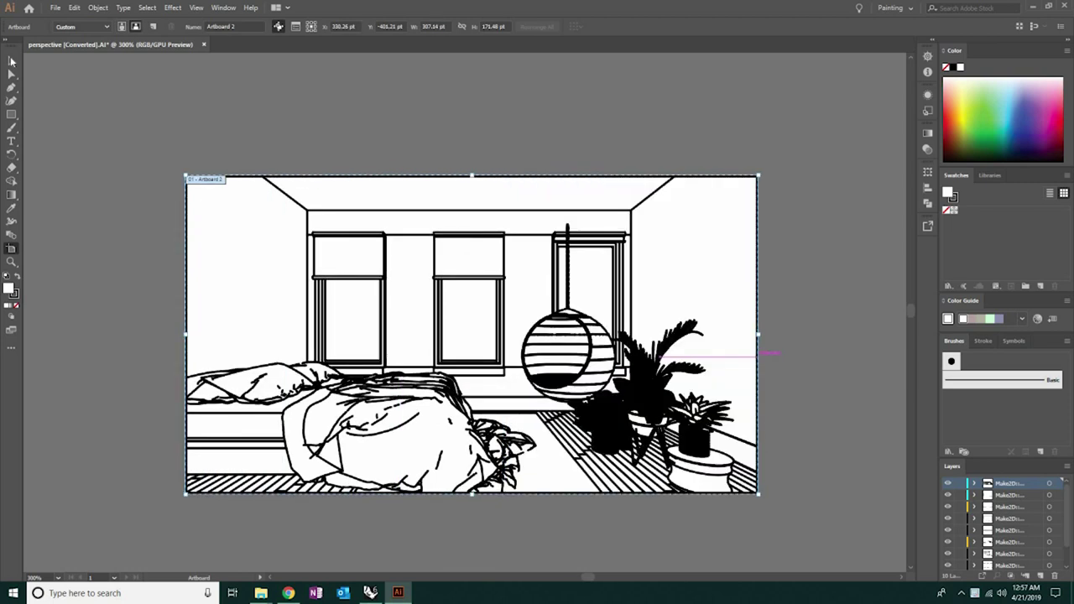
{"action": "key", "text": "Escape"}
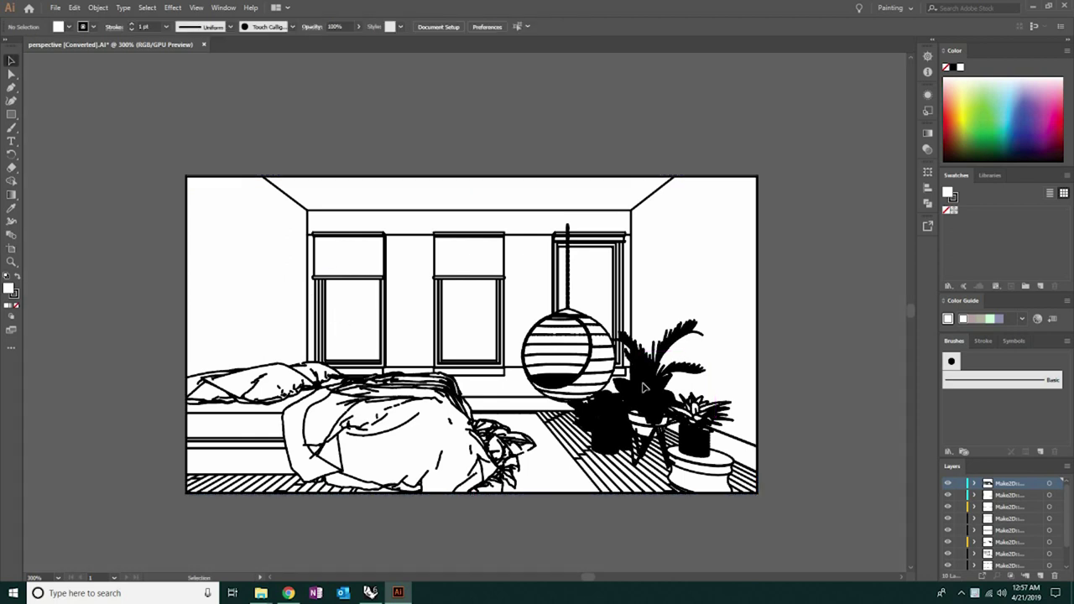
Set every line to a 0.25 pt stroke and zoom in on the drawing.
{"action": "key", "text": "ctrl+a"}
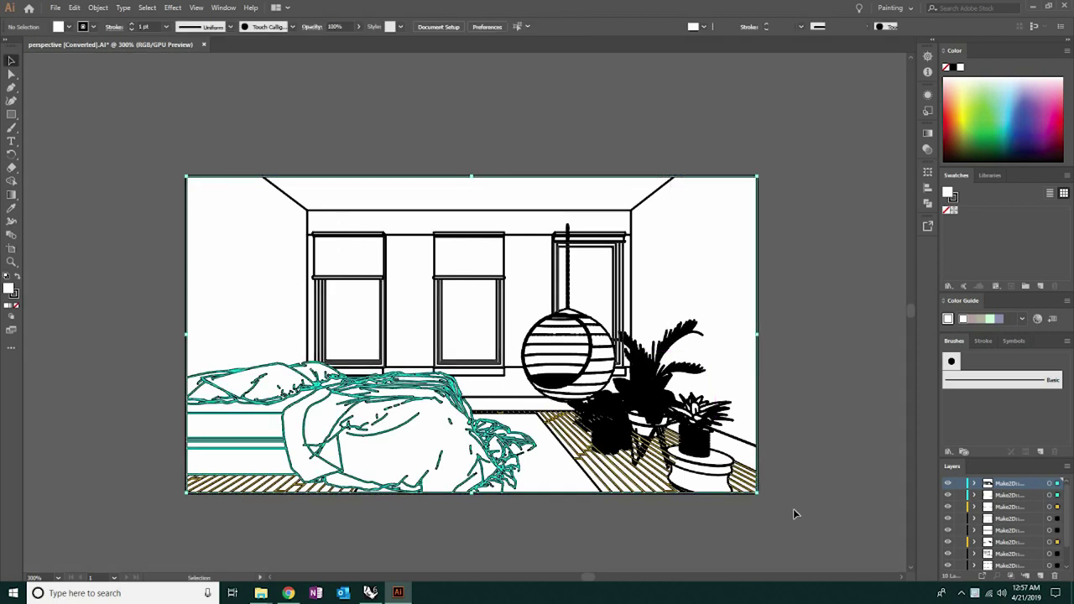
{"action": "left_click", "coordinate": [166, 30]}
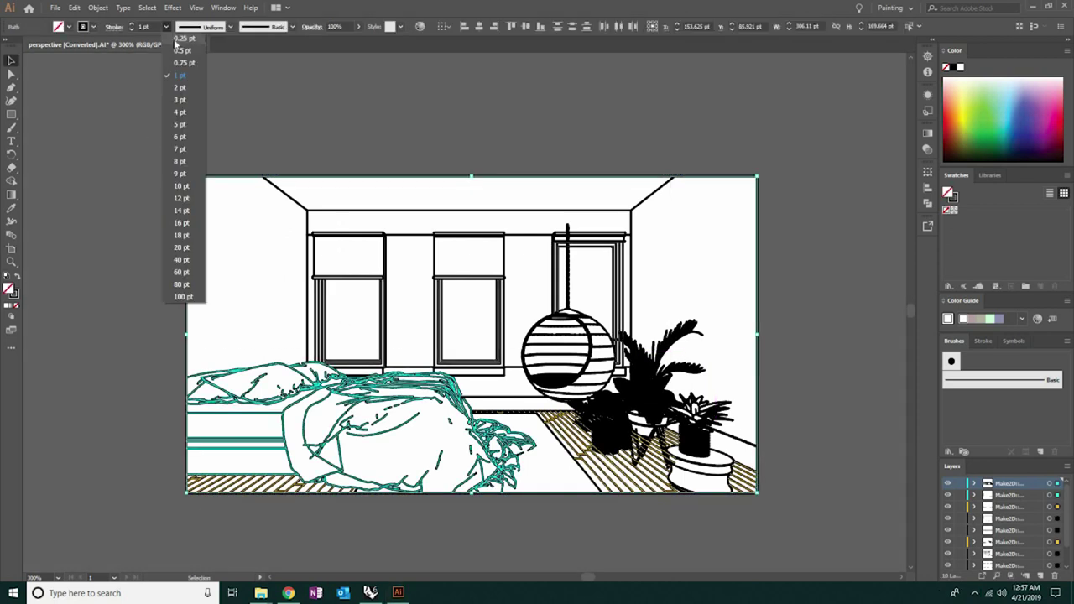
{"action": "left_click", "coordinate": [176, 45]}
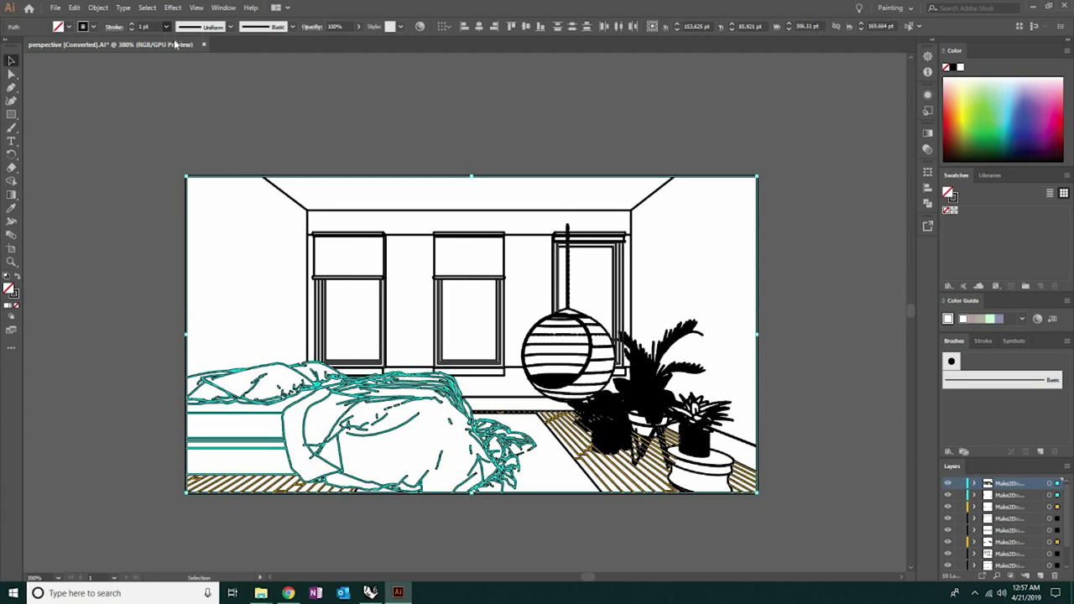
{"action": "left_click", "coordinate": [187, 116]}
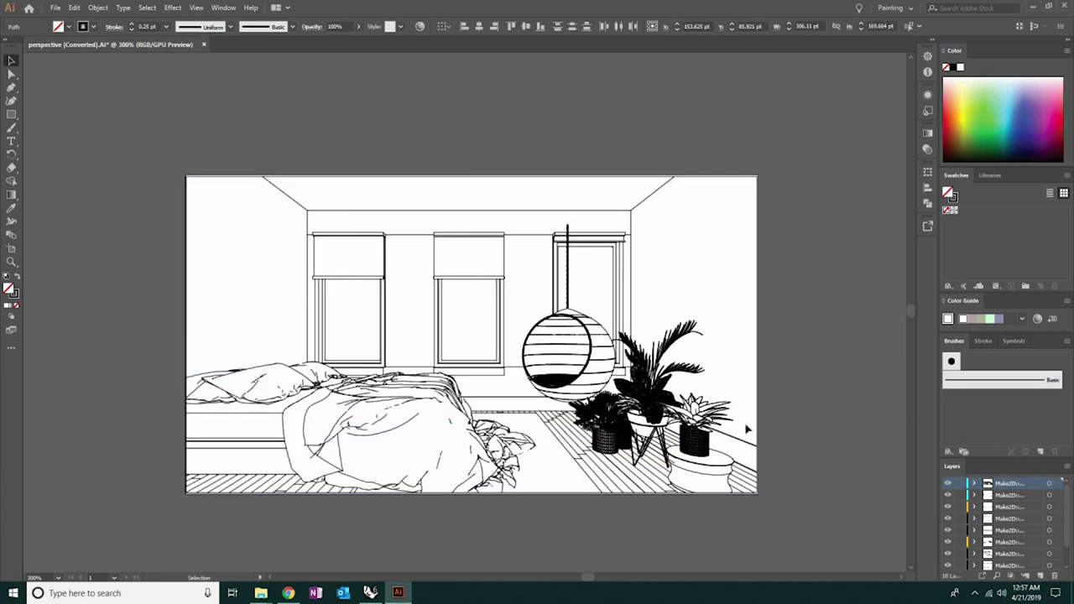
{"action": "key", "text": "z"}
{"action": "left_click", "coordinate": [542, 435]}
{"action": "left_click_drag", "start_coordinate": [458, 266], "coordinate": [558, 389]}
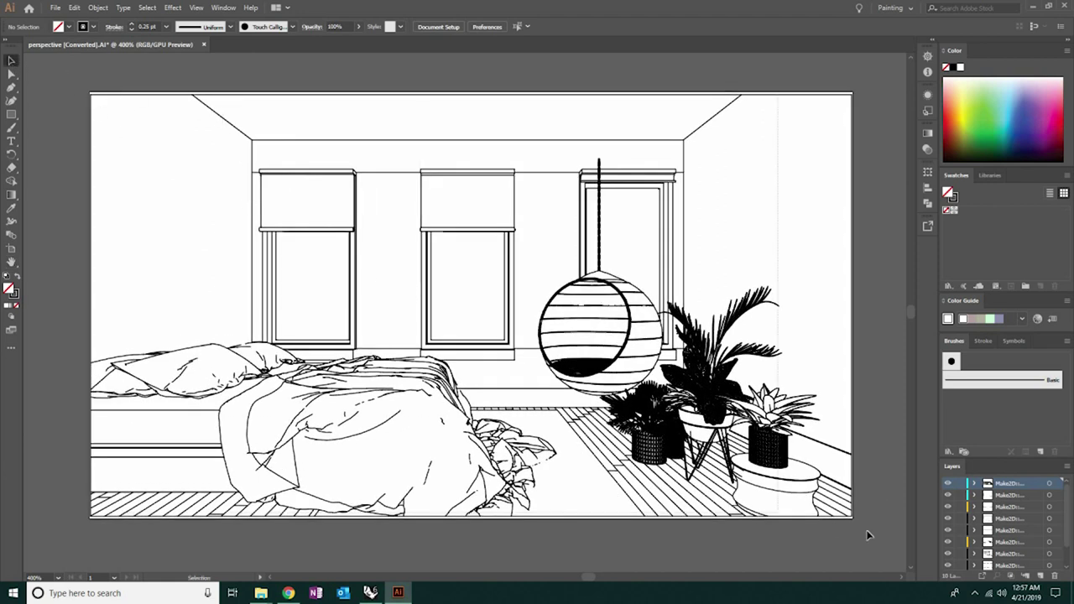
Reduce all strokes to 0.1 pt and zoom into the hanging chair's seat mesh.
{"action": "key", "text": "ctrl+a"}
{"action": "left_click", "coordinate": [167, 26]}
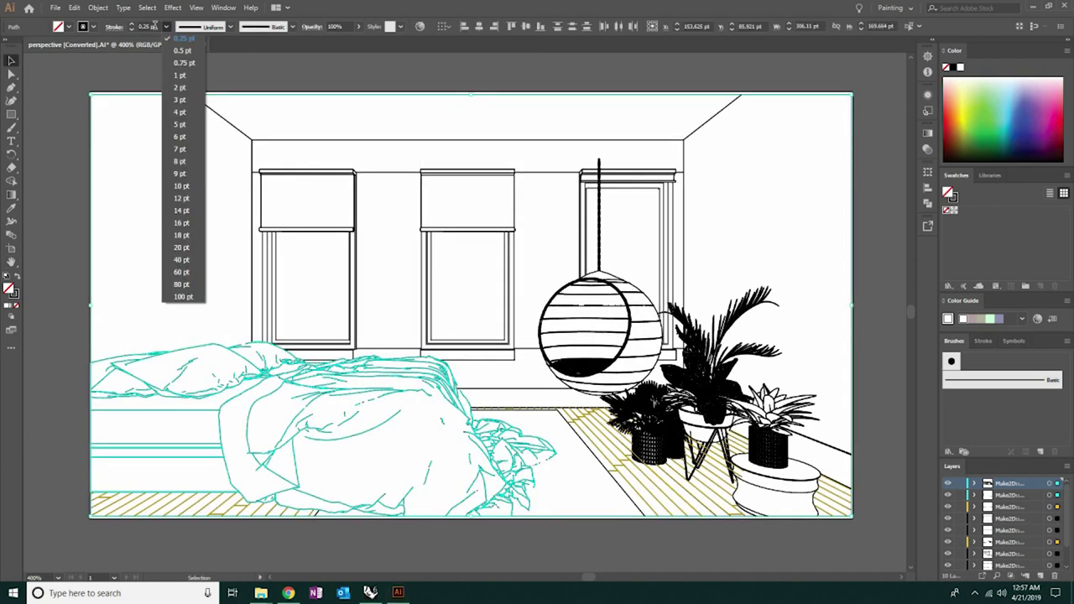
{"action": "left_click", "coordinate": [144, 26]}
{"action": "type", "text": "0.1"}
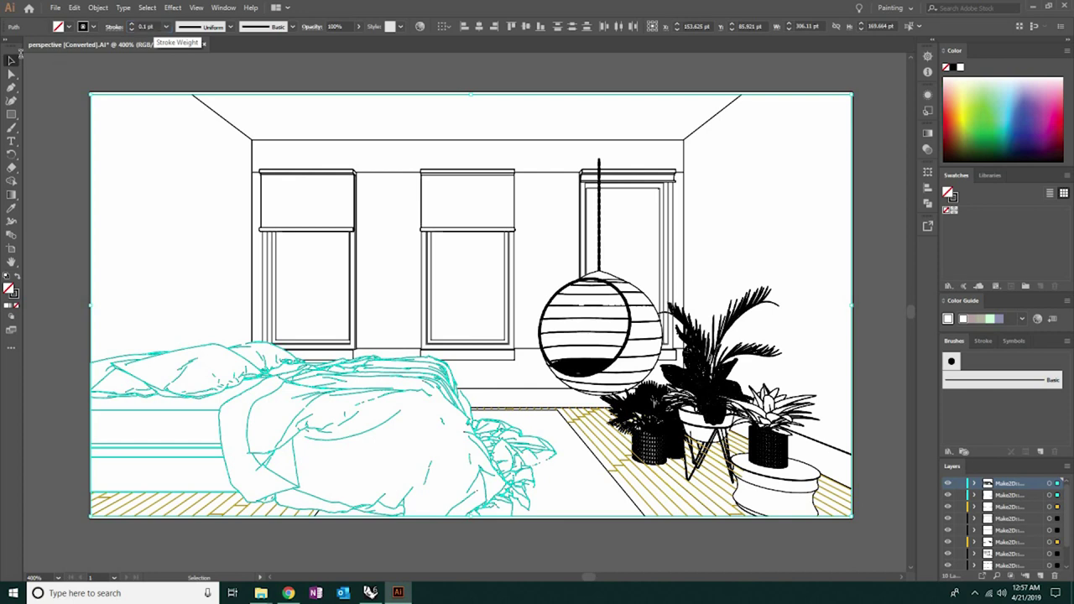
{"action": "left_click", "coordinate": [49, 132]}
{"action": "scroll", "coordinate": [391, 189], "scroll_direction": "down", "scroll_amount": 1}
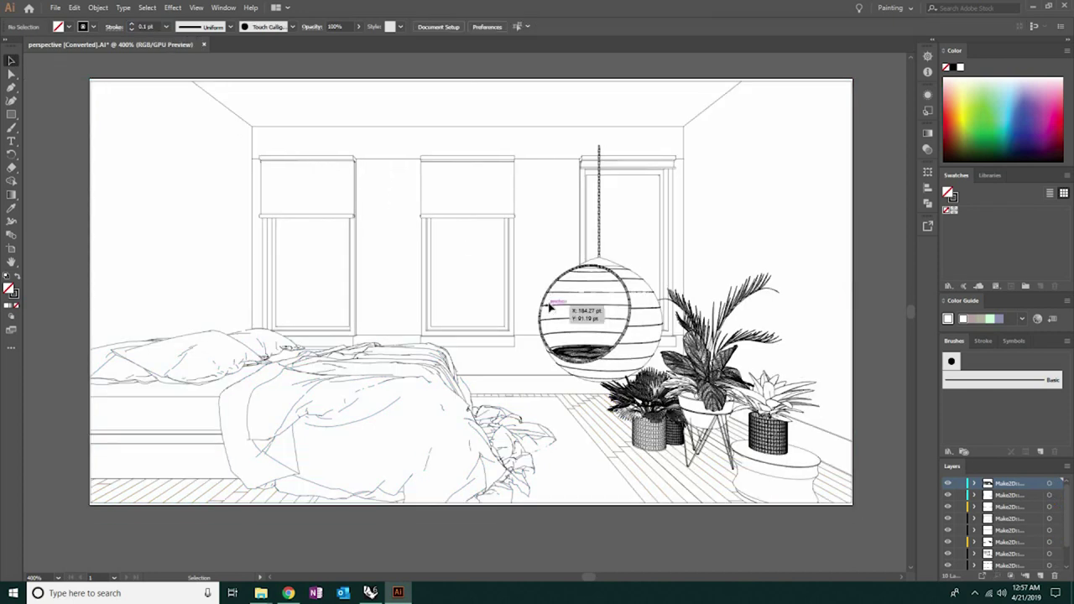
{"action": "left_click", "coordinate": [491, 316]}
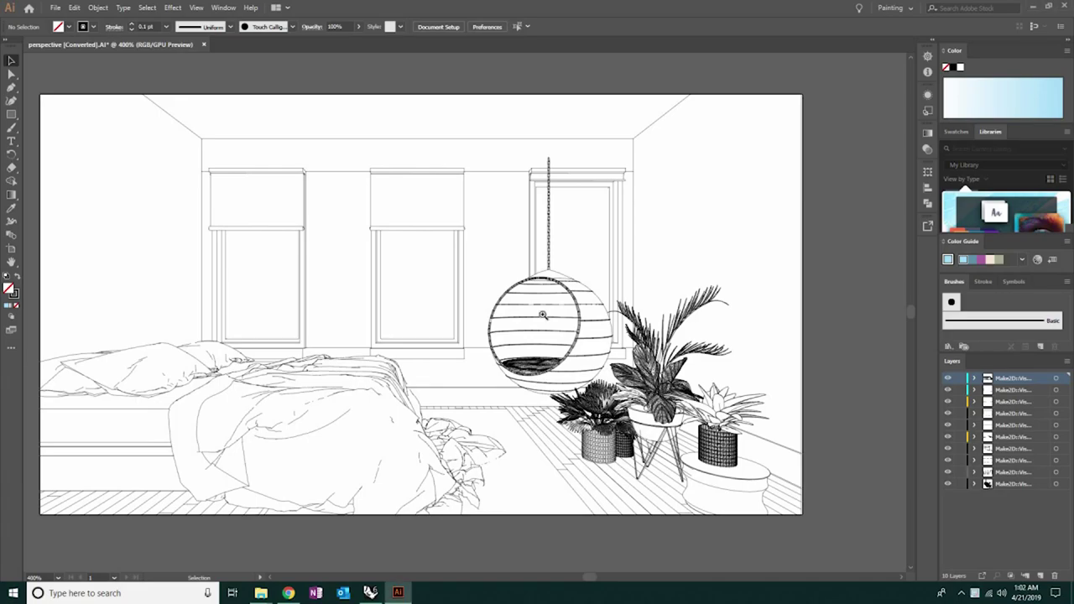
{"action": "left_click", "coordinate": [589, 337]}
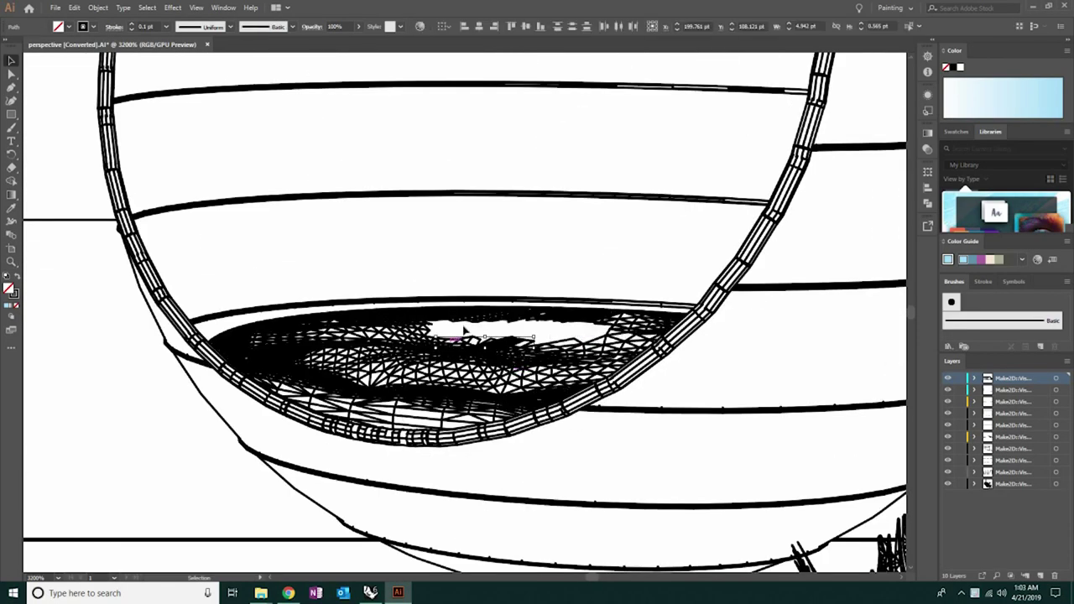
Delete six stray black mesh patches from the hanging chair's seat.
{"action": "left_click", "coordinate": [483, 334]}
{"action": "key", "text": "v"}
{"action": "left_click", "coordinate": [431, 311]}
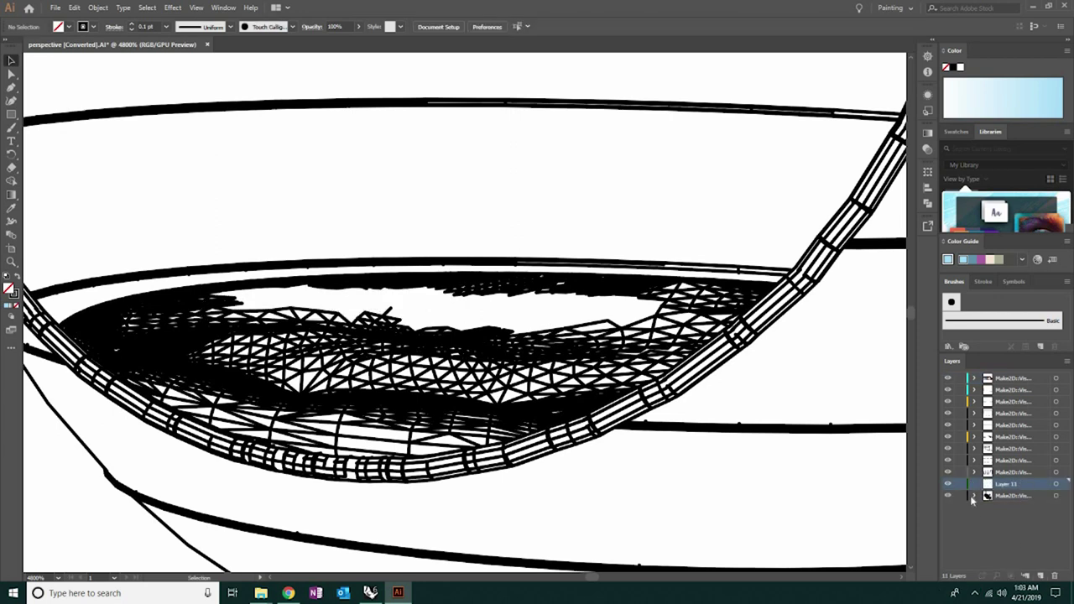
{"action": "key", "text": "Delete"}
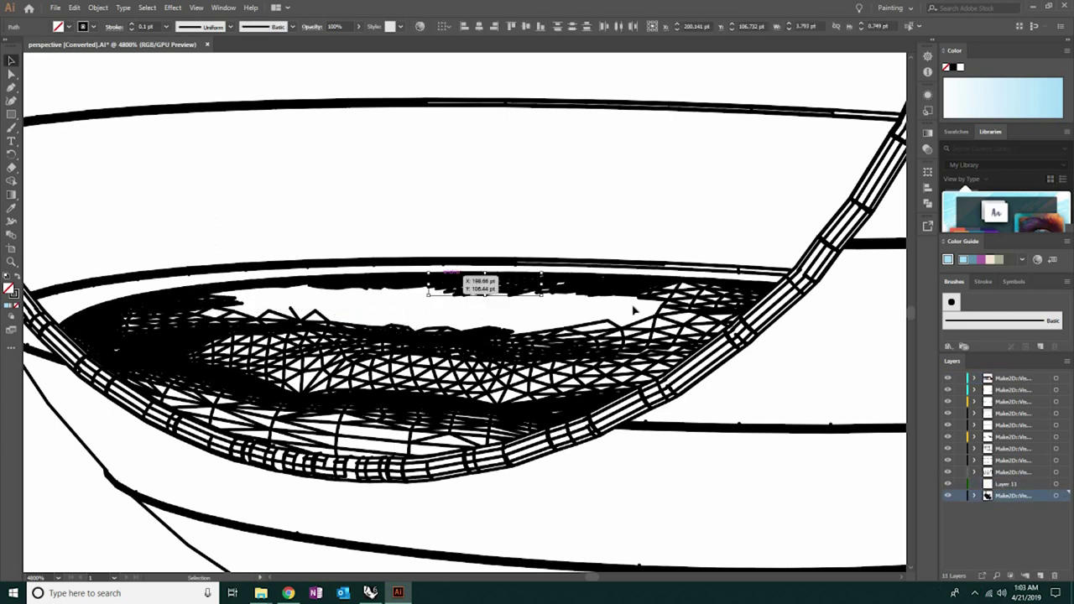
{"action": "left_click", "coordinate": [482, 283]}
{"action": "key", "text": "Delete"}
{"action": "key", "text": "Delete"}
{"action": "left_click", "coordinate": [445, 289]}
{"action": "key", "text": "Delete"}
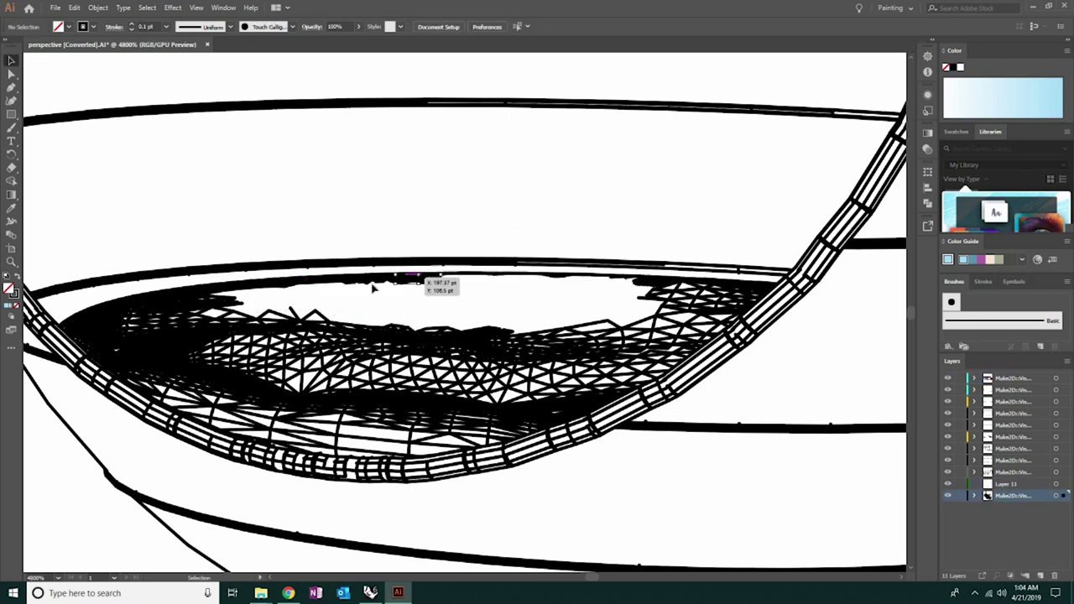
{"action": "left_click", "coordinate": [430, 288]}
{"action": "key", "text": "Delete"}
{"action": "left_click", "coordinate": [639, 288]}
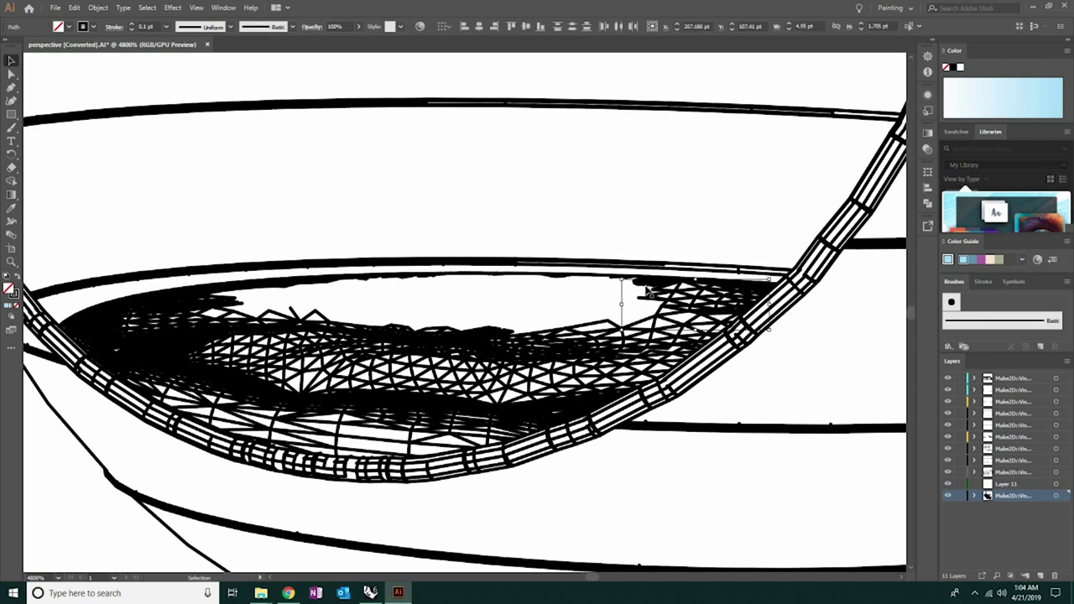
{"action": "key", "text": "Delete"}
{"action": "key", "text": "Delete"}
{"action": "left_click", "coordinate": [730, 297]}
{"action": "key", "text": "Delete"}
Hide the upper layers to isolate the chair and clear spiky mesh fragments from the seat.
{"action": "left_click", "coordinate": [1011, 378]}
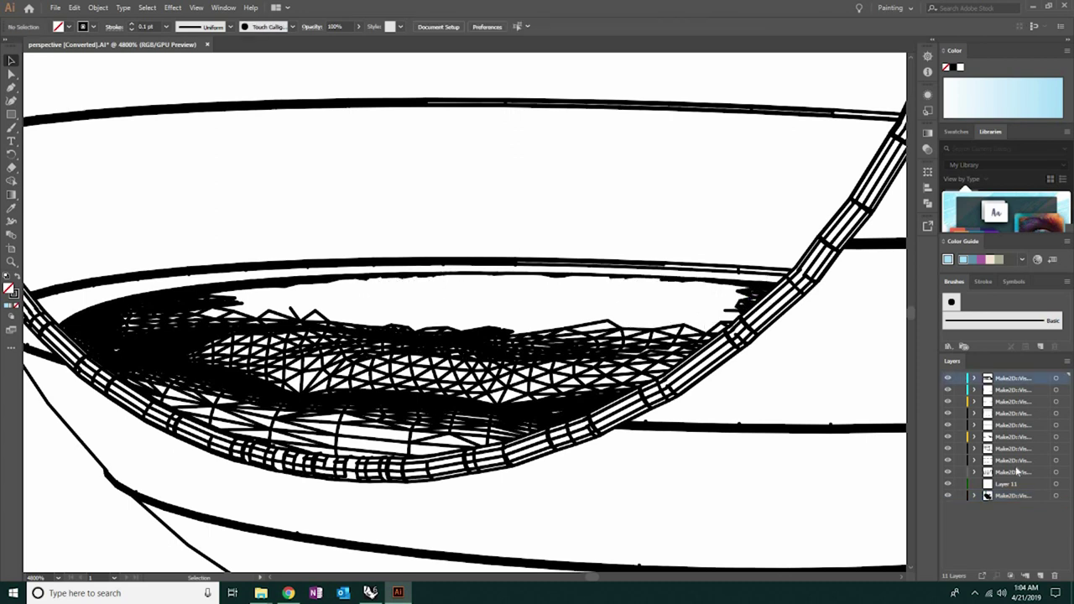
{"action": "left_click", "coordinate": [1011, 472], "text": "shift"}
{"action": "left_click_drag", "start_coordinate": [948, 378], "coordinate": [947, 472]}
{"action": "left_click", "coordinate": [354, 347]}
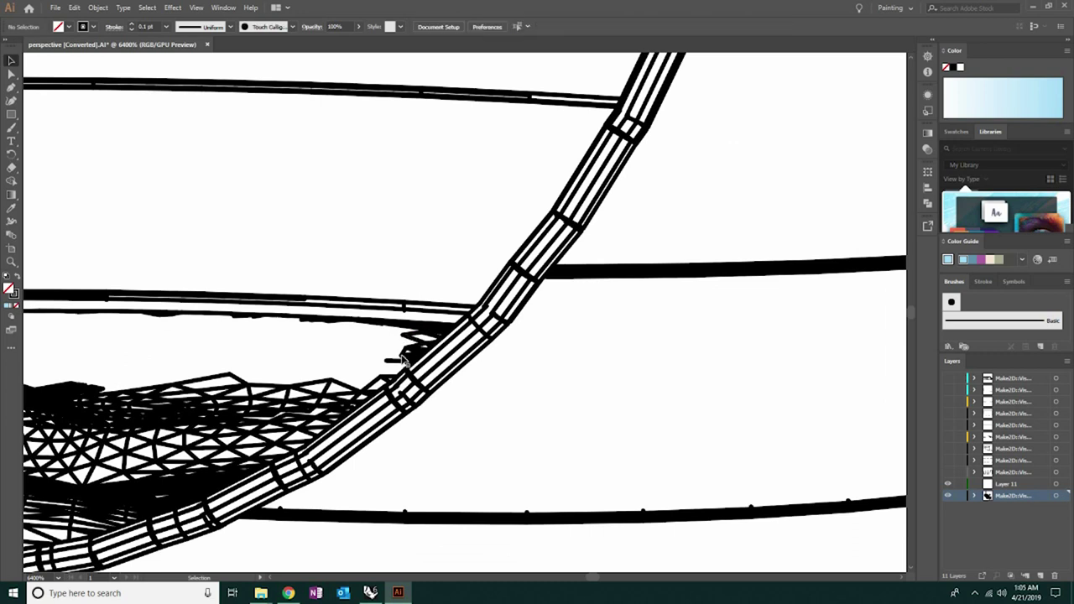
{"action": "mouse_move", "coordinate": [403, 359]}
{"action": "left_mouse_down"}
{"action": "mouse_move", "coordinate": [412, 338]}
{"action": "mouse_move", "coordinate": [433, 338]}
{"action": "left_mouse_up"}
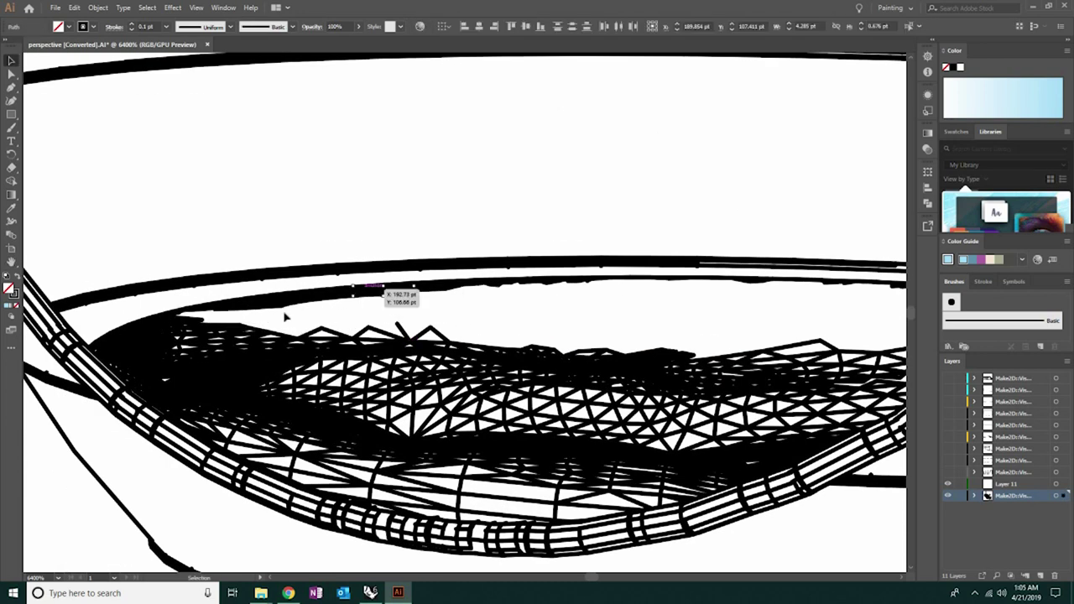
{"action": "mouse_move", "coordinate": [381, 331]}
{"action": "left_mouse_down"}
{"action": "mouse_move", "coordinate": [268, 319]}
{"action": "mouse_move", "coordinate": [131, 350]}
{"action": "mouse_move", "coordinate": [179, 332]}
{"action": "mouse_move", "coordinate": [135, 330]}
{"action": "left_mouse_up"}
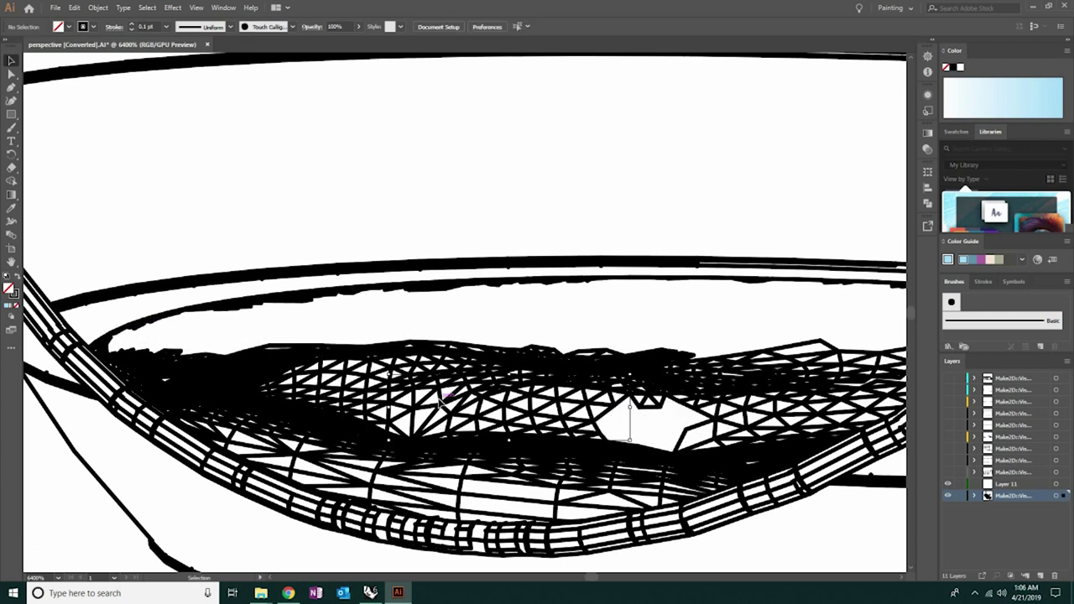
{"action": "mouse_move", "coordinate": [614, 410]}
{"action": "left_mouse_down"}
{"action": "mouse_move", "coordinate": [185, 380]}
{"action": "mouse_move", "coordinate": [130, 361]}
{"action": "mouse_move", "coordinate": [141, 352]}
{"action": "mouse_move", "coordinate": [155, 384]}
{"action": "mouse_move", "coordinate": [108, 353]}
{"action": "left_mouse_up"}
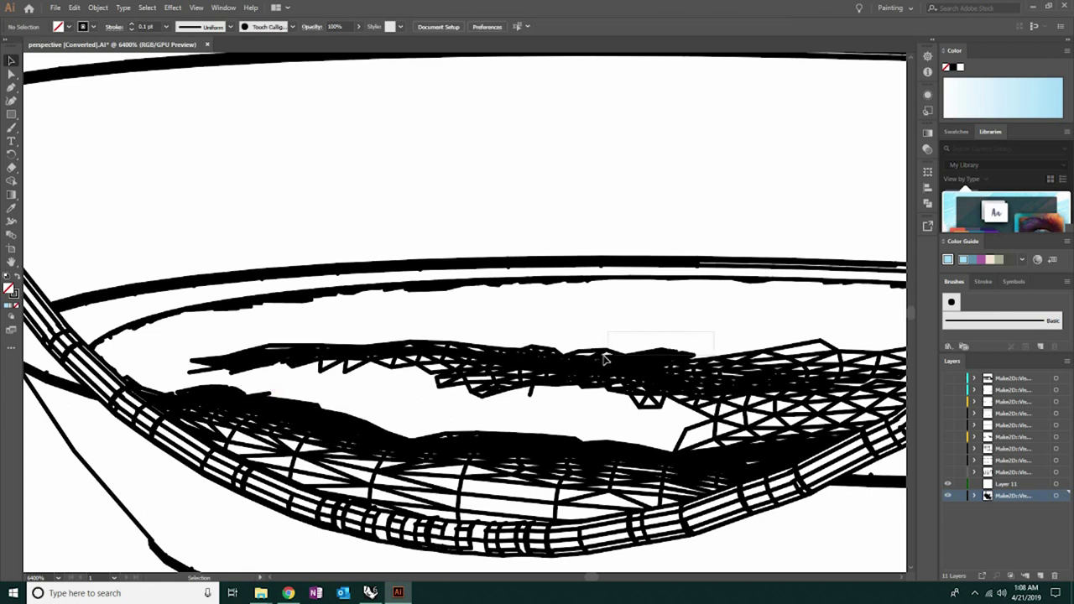
{"action": "left_click_drag", "start_coordinate": [604, 359], "coordinate": [546, 347]}
{"action": "left_click", "coordinate": [739, 344]}
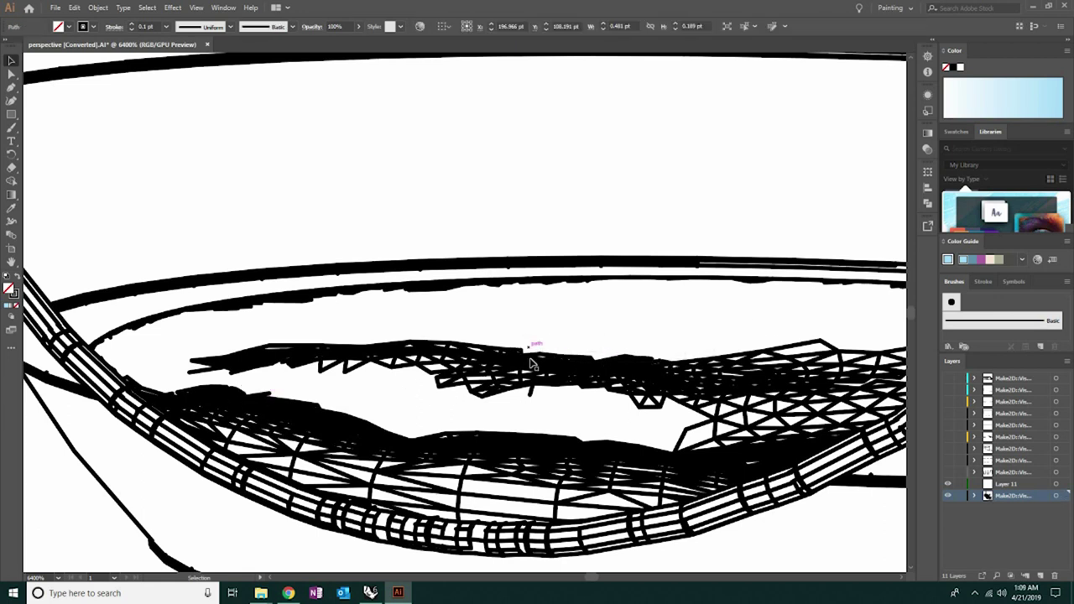
Delete the remaining mesh fragments along the seat and its rim.
{"action": "key", "text": "p"}
{"action": "left_click", "coordinate": [294, 356]}
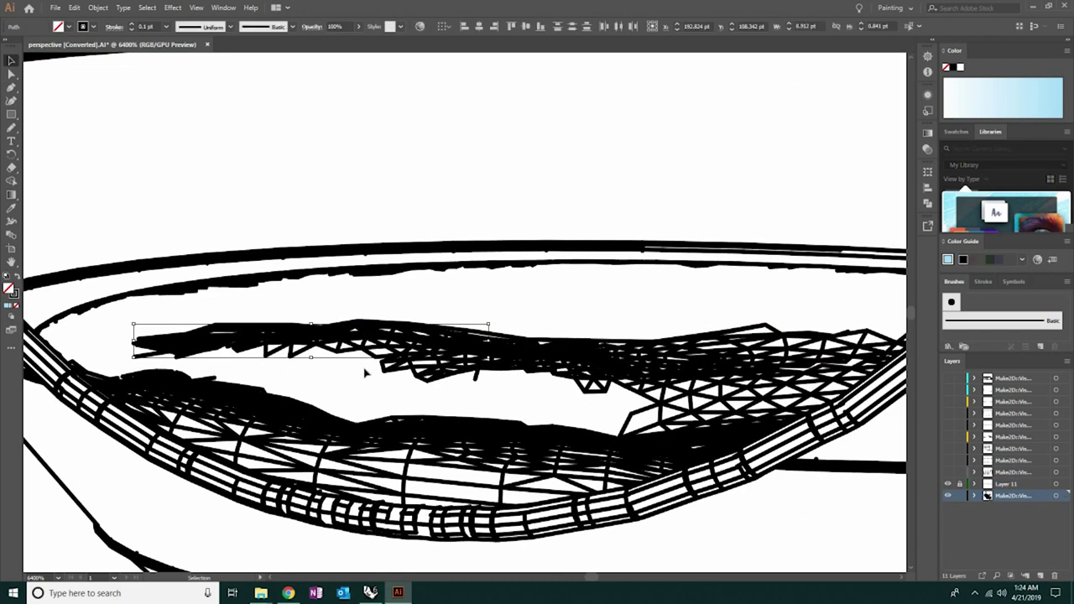
{"action": "key", "text": "Delete"}
{"action": "left_click", "coordinate": [671, 332]}
{"action": "key", "text": "Delete"}
{"action": "left_click", "coordinate": [663, 411]}
{"action": "key", "text": "Delete"}
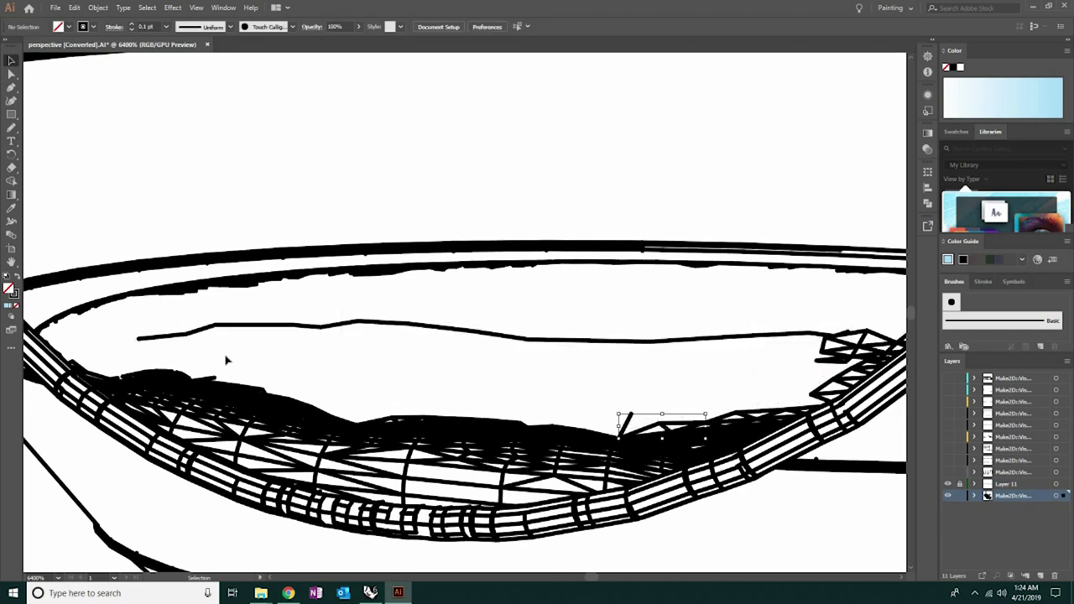
{"action": "key", "text": "Delete"}
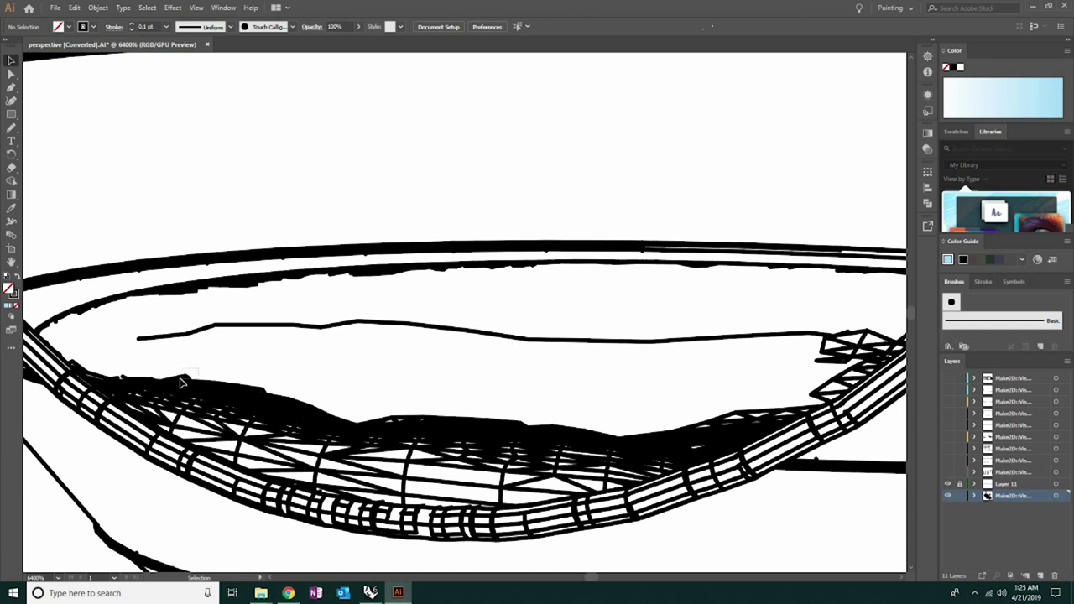
Clear stray fragments at the right end of the seat line and along the chair rim.
{"action": "left_click_drag", "start_coordinate": [472, 391], "coordinate": [300, 382]}
{"action": "left_click", "coordinate": [648, 369]}
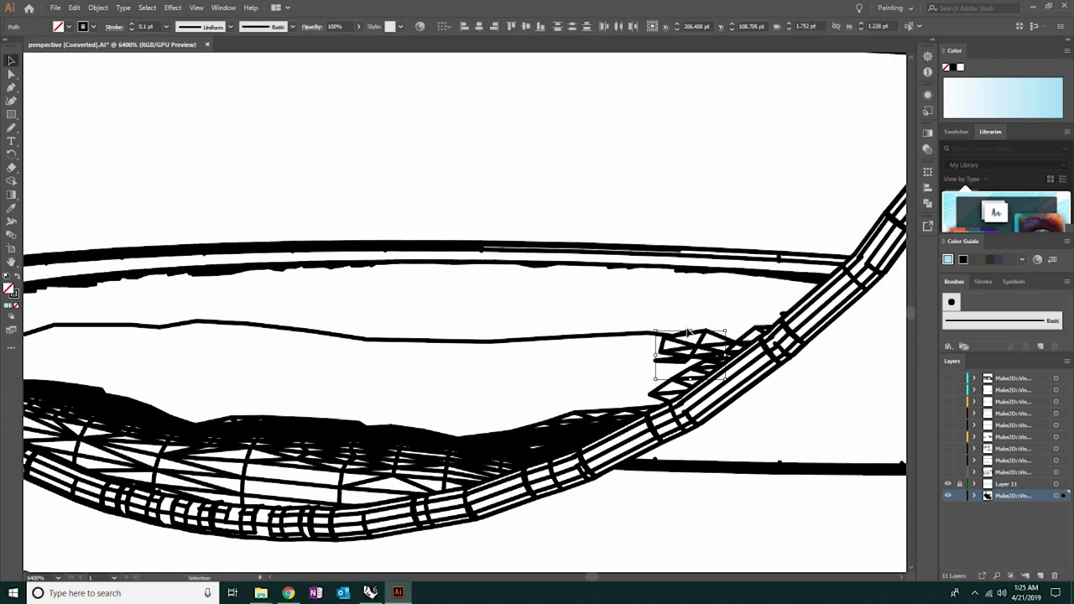
{"action": "key", "text": "Delete"}
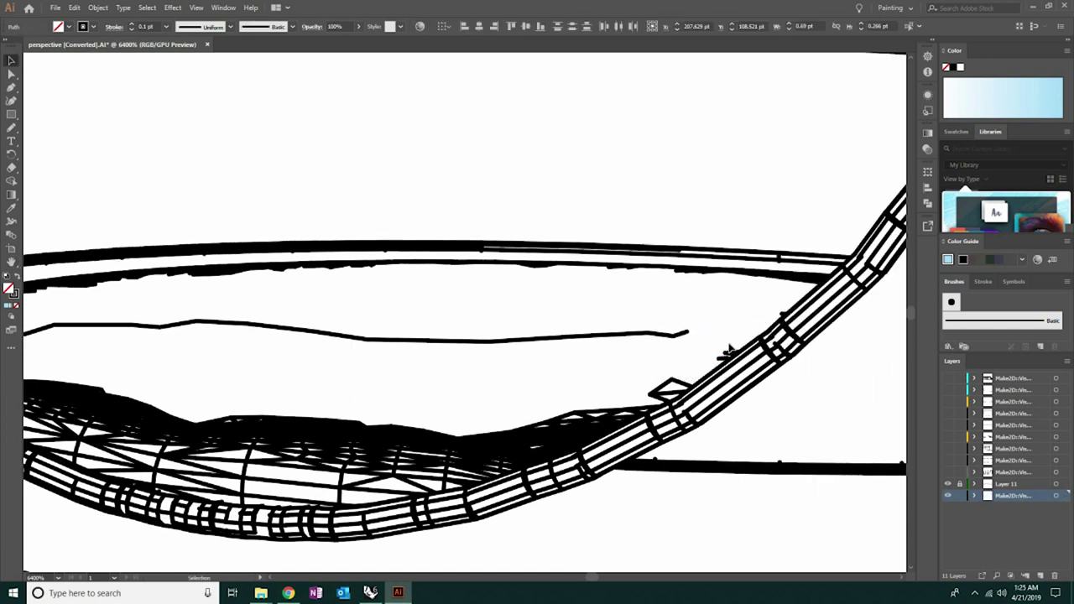
{"action": "left_click", "coordinate": [722, 345]}
{"action": "left_click_drag", "start_coordinate": [671, 390], "coordinate": [818, 319]}
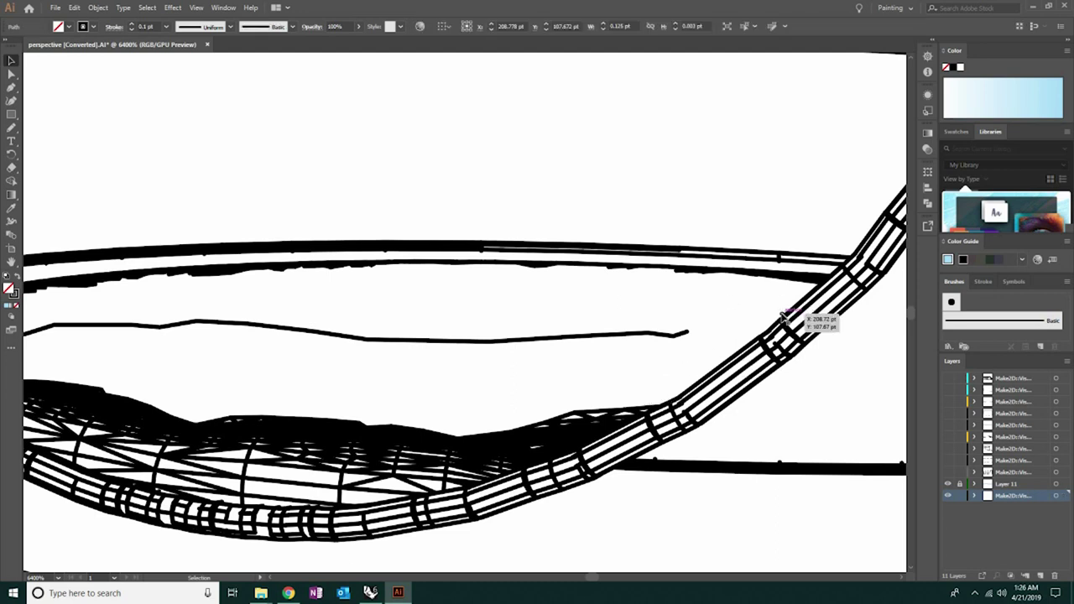
{"action": "left_click", "coordinate": [676, 273]}
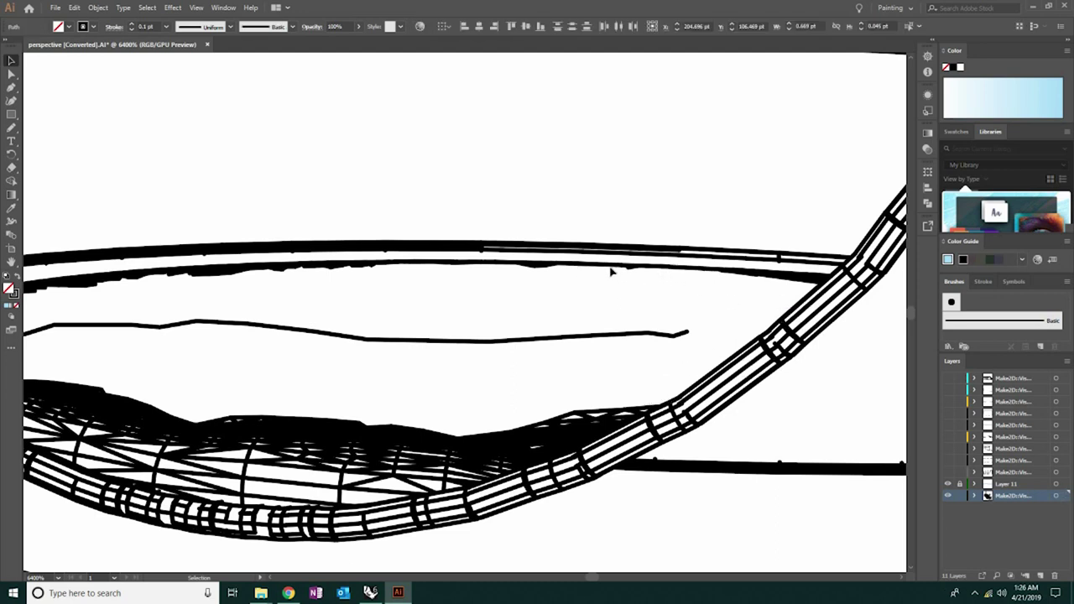
Delete the dark mesh inside the chair bowl and the shards along its rim.
{"action": "scroll", "coordinate": [618, 316], "scroll_direction": "down", "scroll_amount": 5}
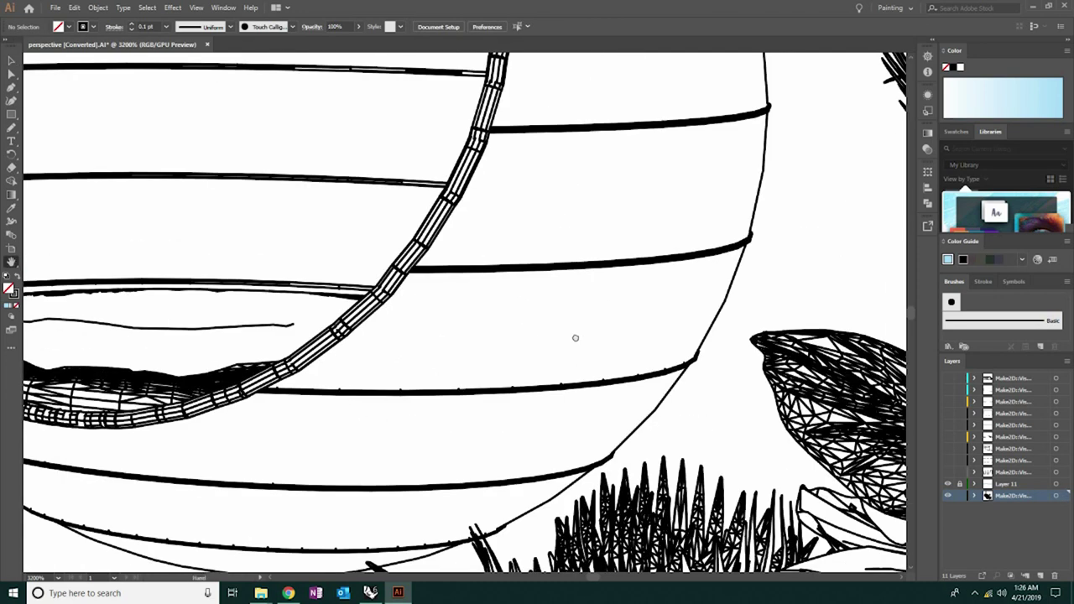
{"action": "scroll", "coordinate": [573, 336], "scroll_direction": "up", "scroll_amount": 4}
{"action": "left_click", "coordinate": [671, 345]}
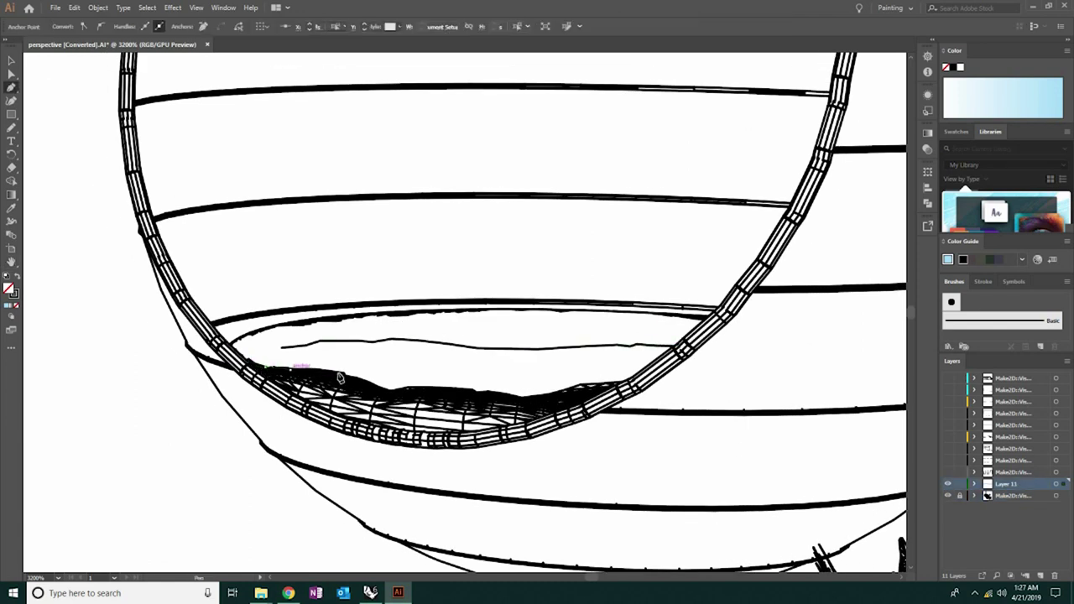
{"action": "key", "text": "i"}
{"action": "key", "text": "v"}
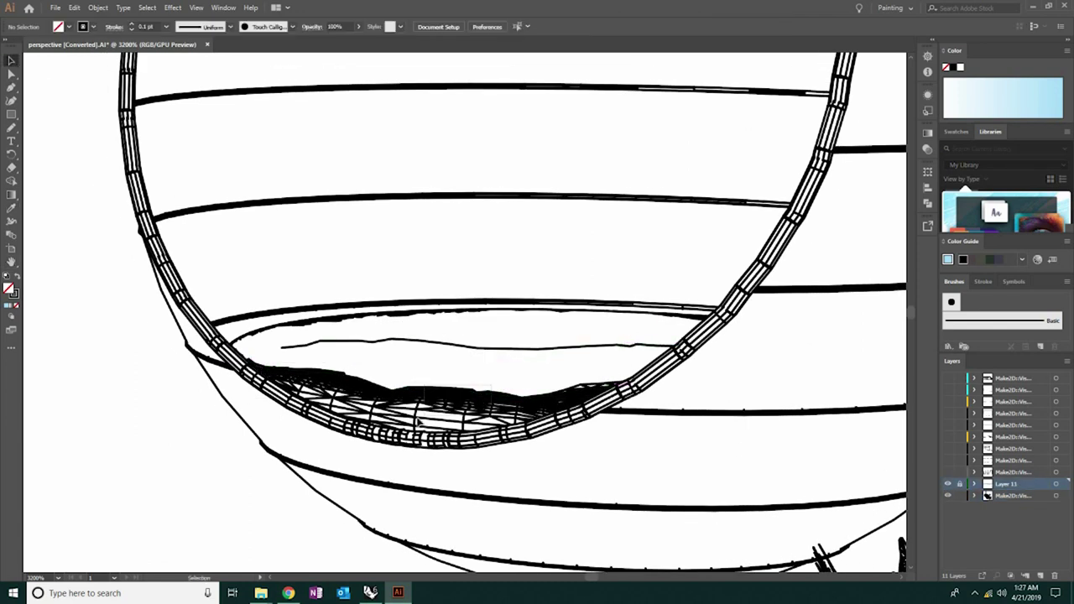
{"action": "key", "text": "Delete"}
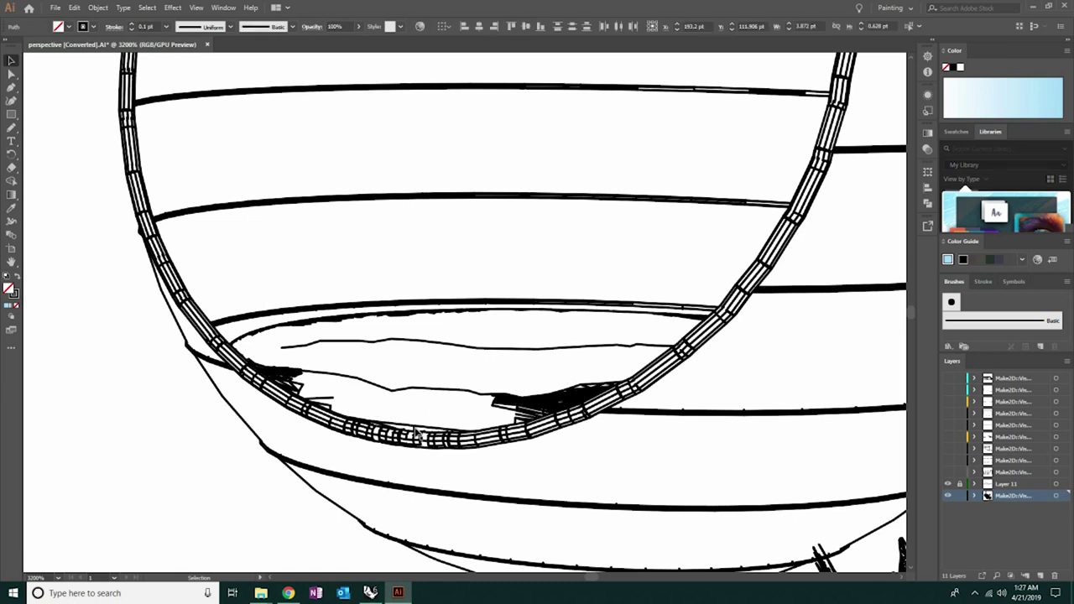
{"action": "left_click", "coordinate": [434, 431]}
{"action": "key", "text": "Delete"}
{"action": "left_click", "coordinate": [575, 402]}
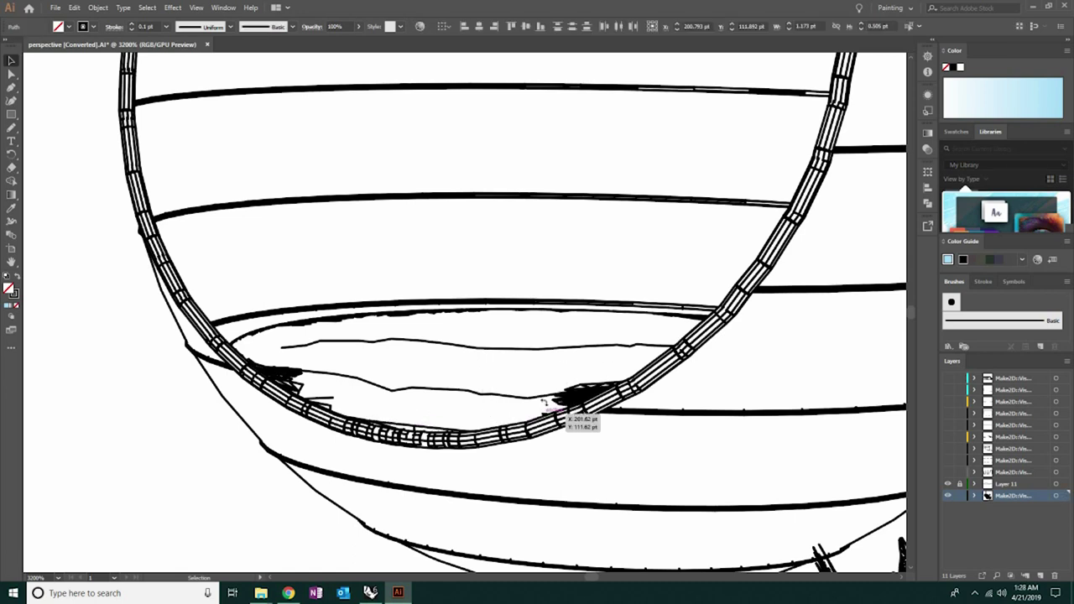
{"action": "key", "text": "Delete"}
{"action": "key", "text": "Delete"}
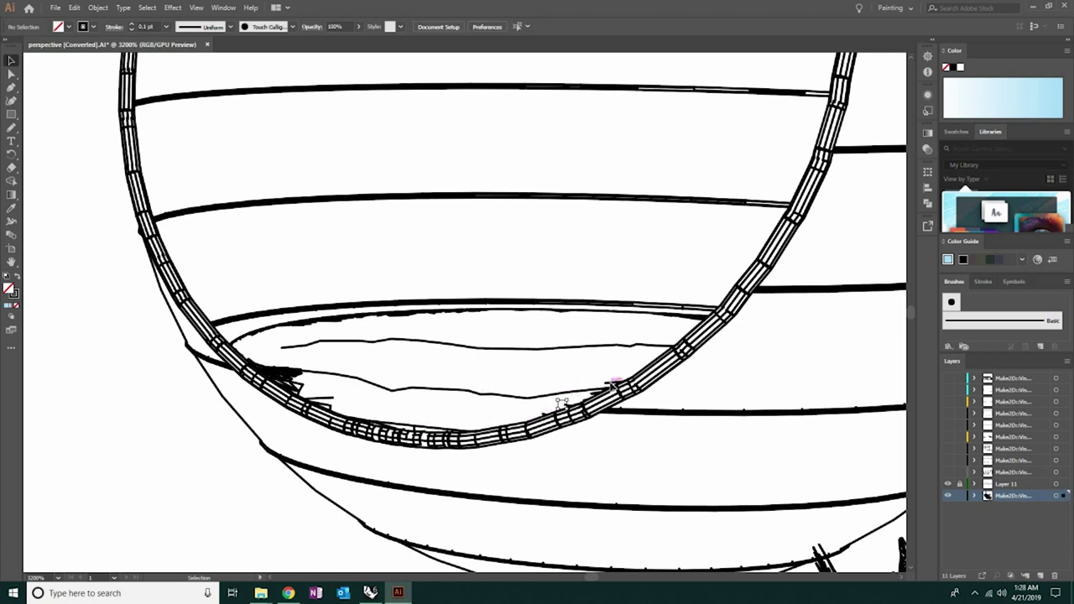
{"action": "left_click", "coordinate": [549, 411]}
{"action": "key", "text": "Delete"}
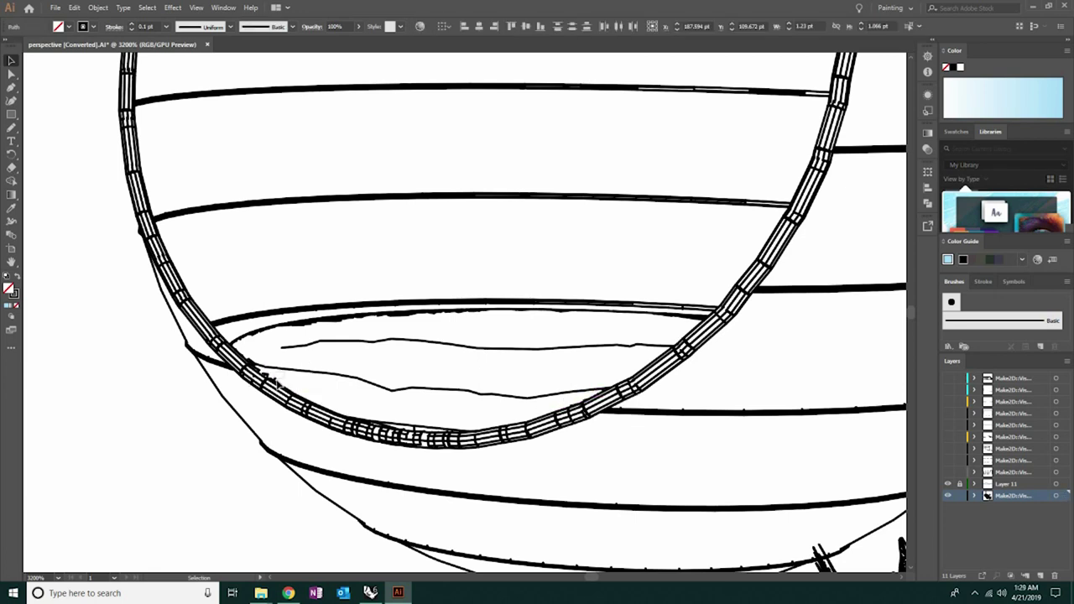
Tidy leftover bits on the bowl's left rim with Layer 11 active, then zoom out.
{"action": "left_click_drag", "start_coordinate": [260, 445], "coordinate": [276, 382]}
{"action": "left_click", "coordinate": [999, 485]}
{"action": "key", "text": "p"}
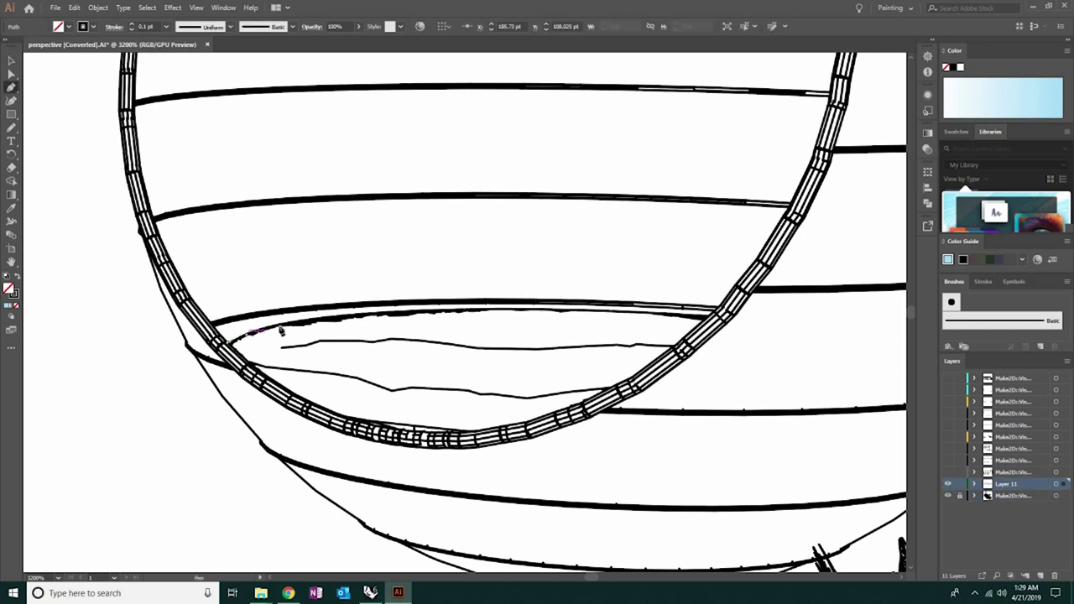
{"action": "key", "text": "i"}
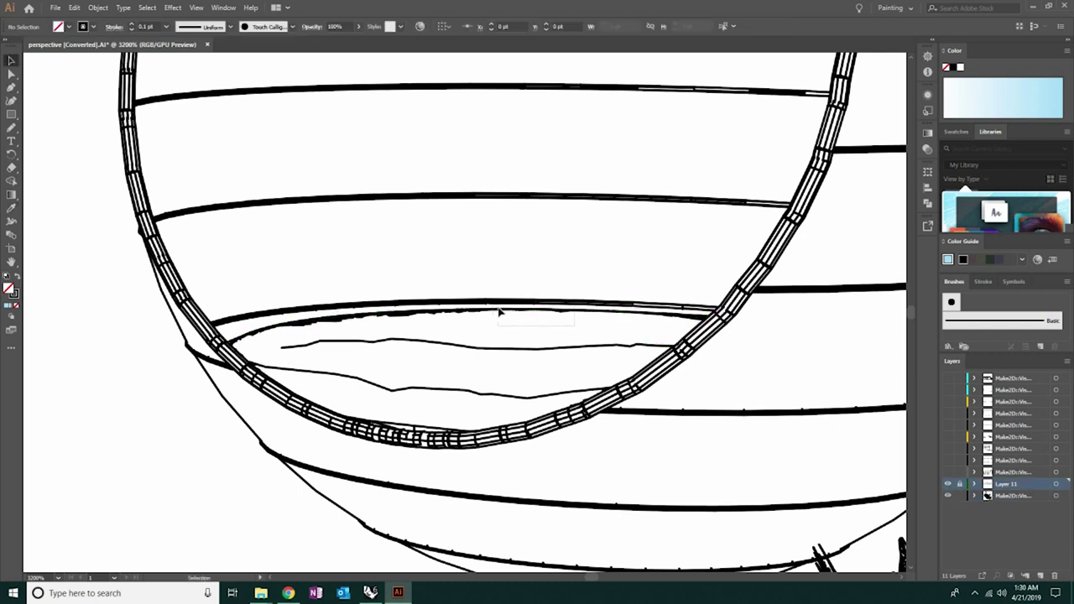
{"action": "left_click", "coordinate": [498, 312]}
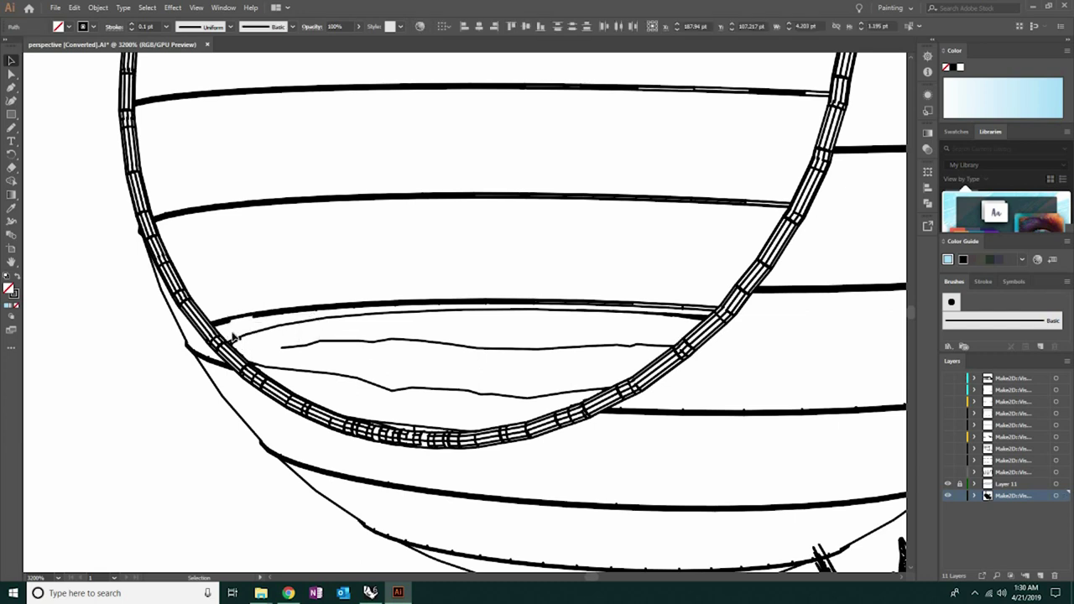
{"action": "left_click_drag", "start_coordinate": [235, 339], "coordinate": [267, 331]}
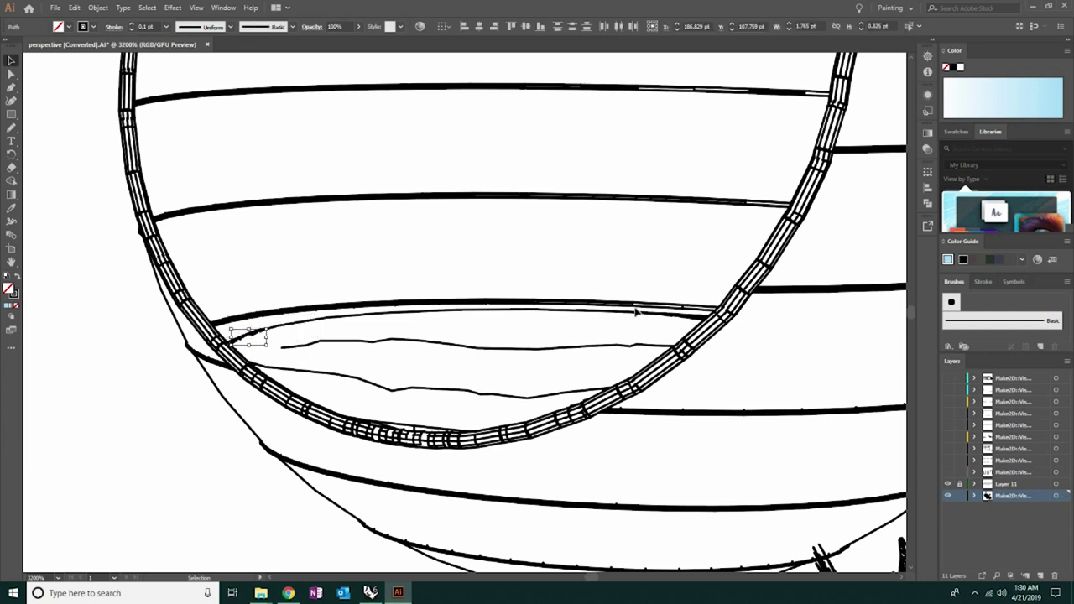
{"action": "key", "text": "ctrl+z"}
{"action": "key", "text": "z"}
{"action": "left_click", "coordinate": [562, 329]}
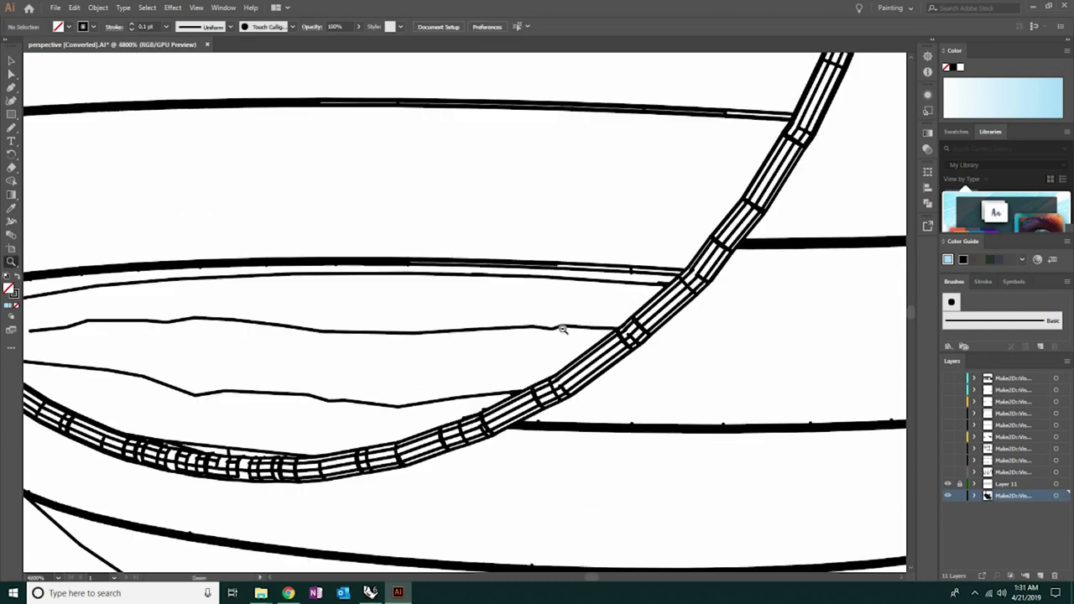
{"action": "key", "text": "ctrl+minus"}
{"action": "key", "text": "ctrl+minus"}
{"action": "key", "text": "ctrl+minus"}
{"action": "key", "text": "ctrl+minus"}
{"action": "key", "text": "ctrl+minus"}
Delete the stray hatch lines inside the woven plant pot.
{"action": "key", "text": "v"}
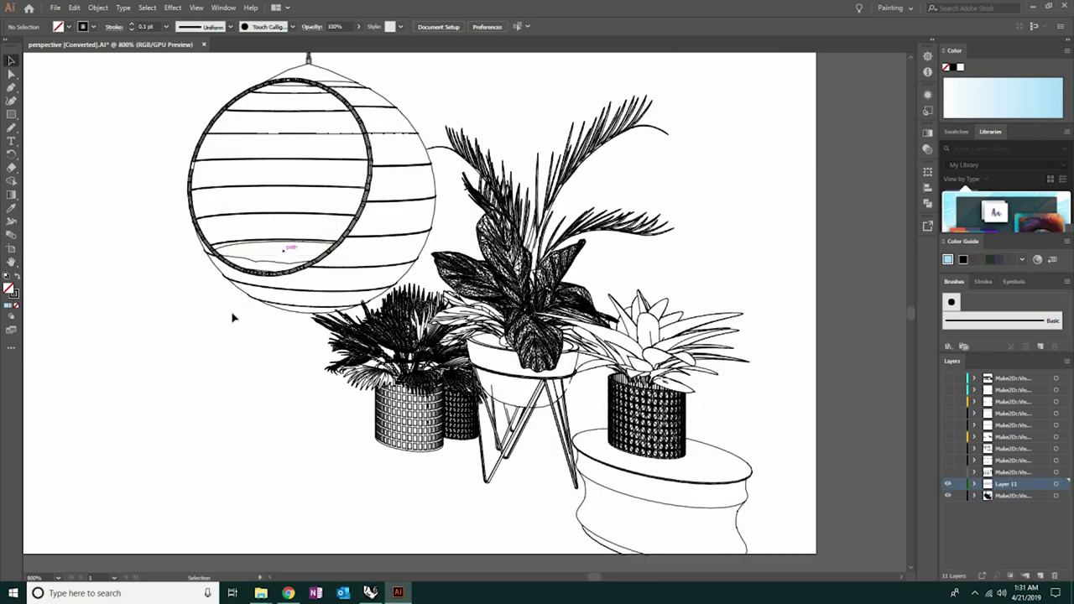
{"action": "key", "text": "z"}
{"action": "left_click_drag", "start_coordinate": [453, 317], "coordinate": [501, 316]}
{"action": "left_click", "coordinate": [424, 268]}
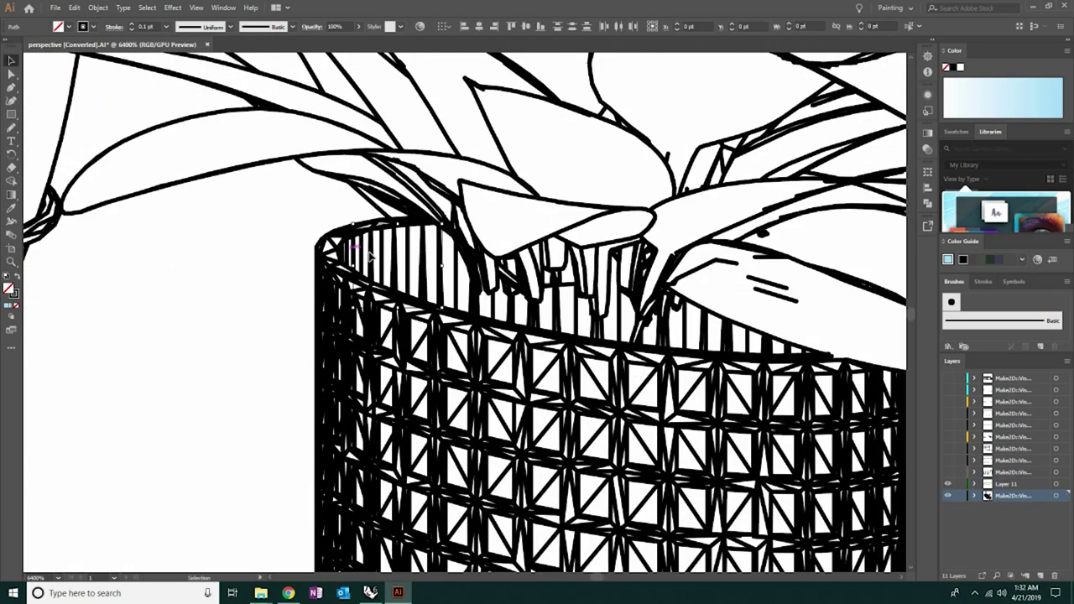
{"action": "key", "text": "Delete"}
{"action": "left_click", "coordinate": [455, 277]}
{"action": "key", "text": "Delete"}
{"action": "key", "text": "Delete"}
{"action": "scroll", "coordinate": [718, 346], "scroll_direction": "up", "scroll_amount": 1}
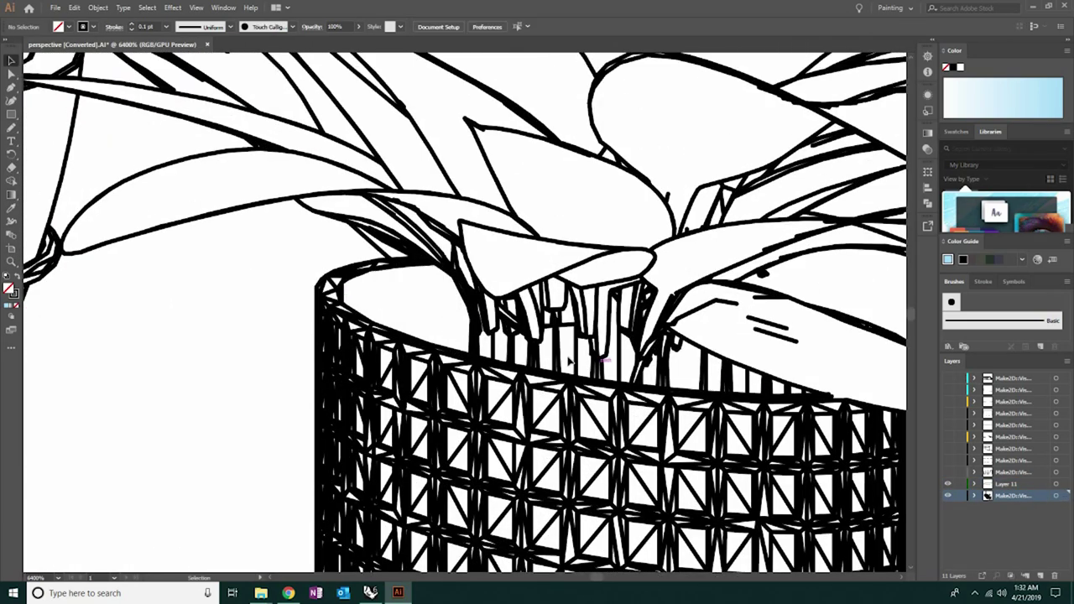
{"action": "left_click", "coordinate": [577, 348]}
{"action": "left_click", "coordinate": [822, 384], "text": "ctrl"}
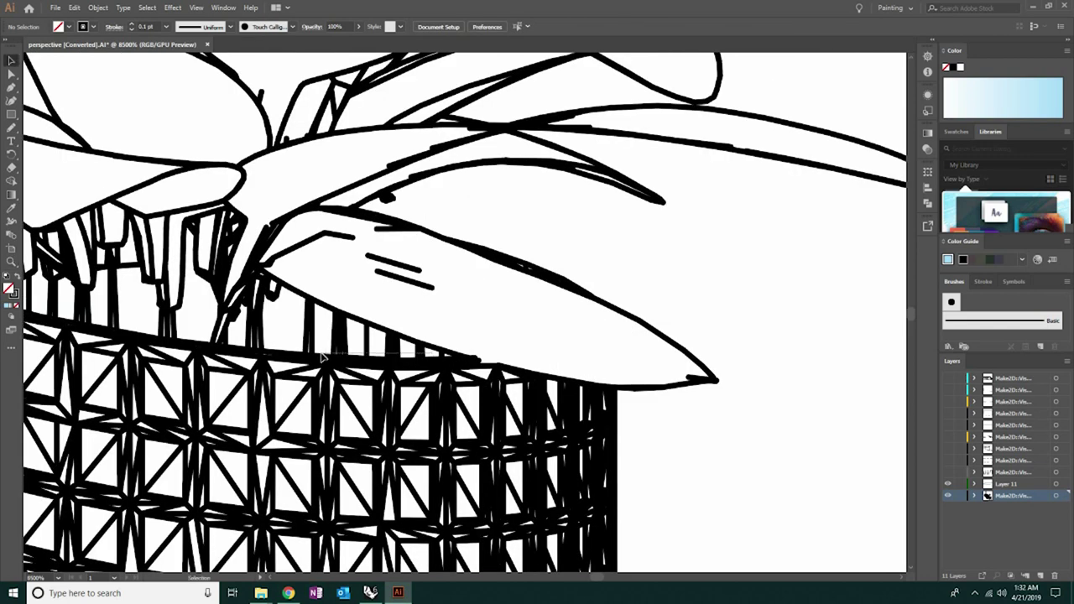
{"action": "left_click", "coordinate": [403, 326], "text": "ctrl+alt"}
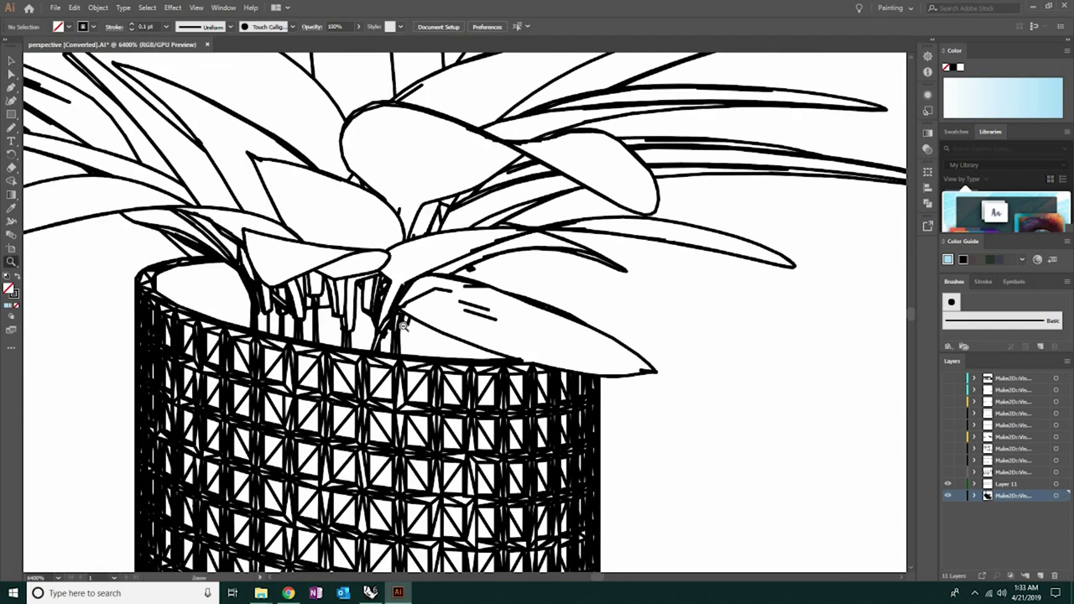
Remove the stray floor line crossing the plant pedestal, then bring the whole bedroom into view.
{"action": "scroll", "coordinate": [403, 325], "scroll_direction": "down", "scroll_amount": 3}
{"action": "scroll", "coordinate": [719, 311], "scroll_direction": "left", "scroll_amount": 4}
{"action": "key", "text": "i"}
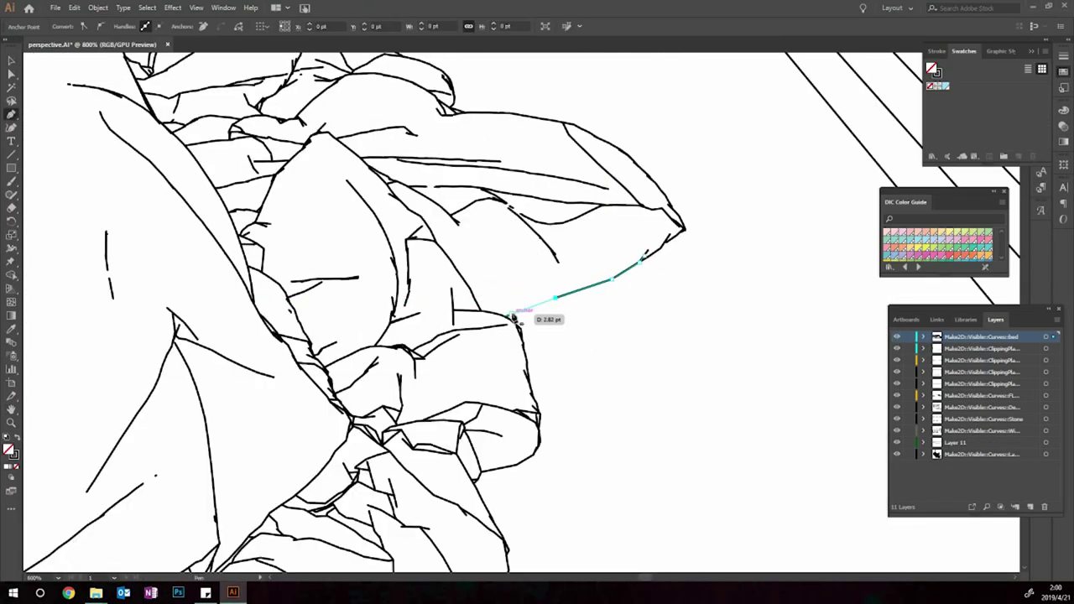
{"action": "scroll", "coordinate": [537, 344], "scroll_direction": "down", "scroll_amount": 2}
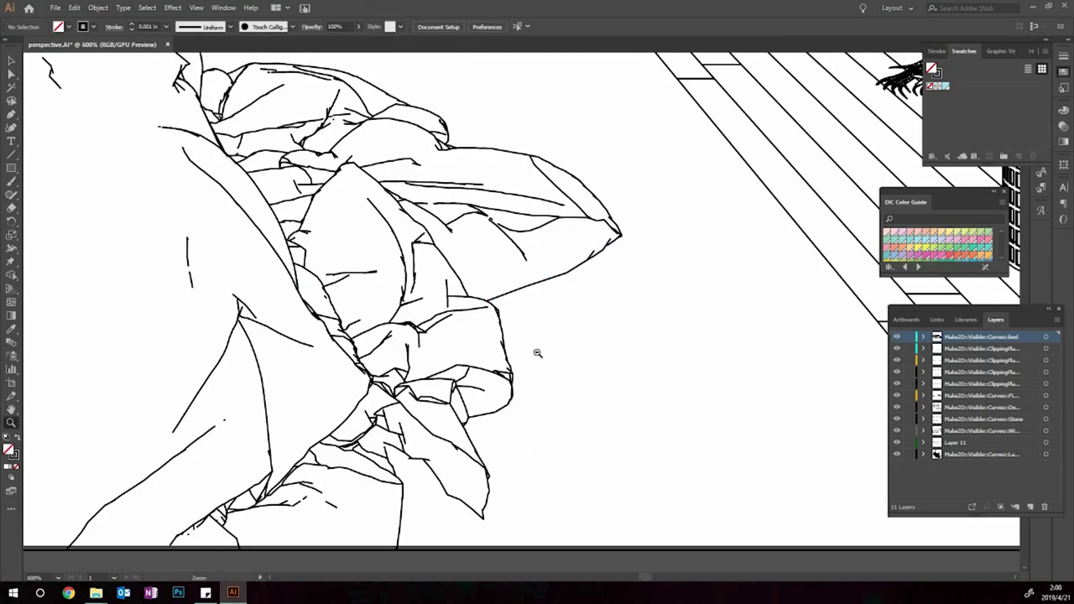
{"action": "scroll", "coordinate": [536, 344], "scroll_direction": "down", "scroll_amount": 2}
{"action": "left_click_drag", "start_coordinate": [846, 238], "coordinate": [720, 319]}
{"action": "scroll", "coordinate": [720, 319], "scroll_direction": "up", "scroll_amount": 3}
{"action": "scroll", "coordinate": [720, 319], "scroll_direction": "up", "scroll_amount": 3}
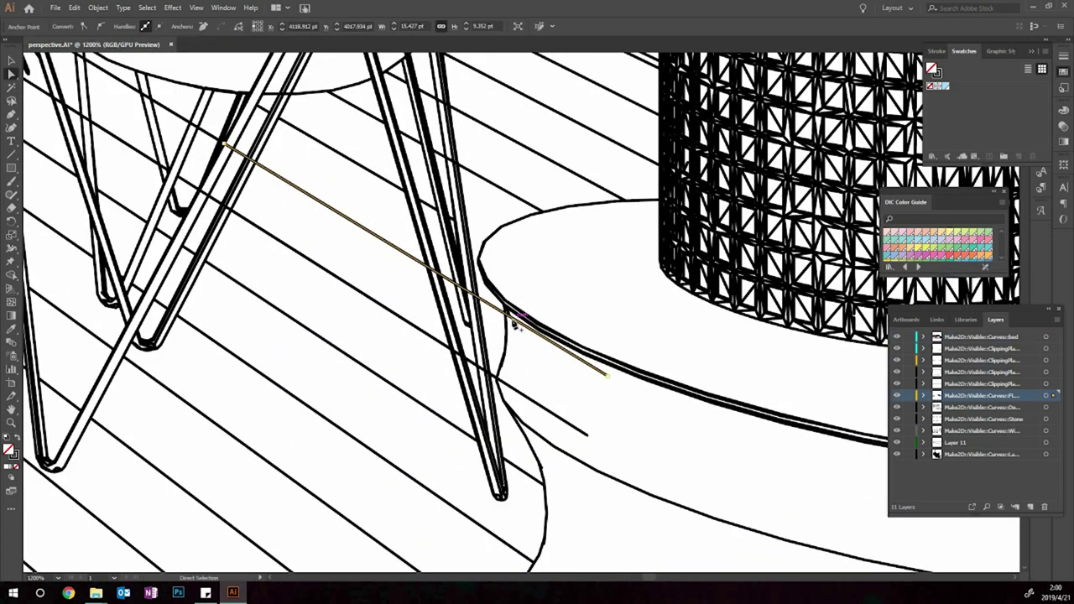
{"action": "key", "text": "v"}
{"action": "left_click", "coordinate": [517, 395]}
{"action": "left_click", "coordinate": [595, 408]}
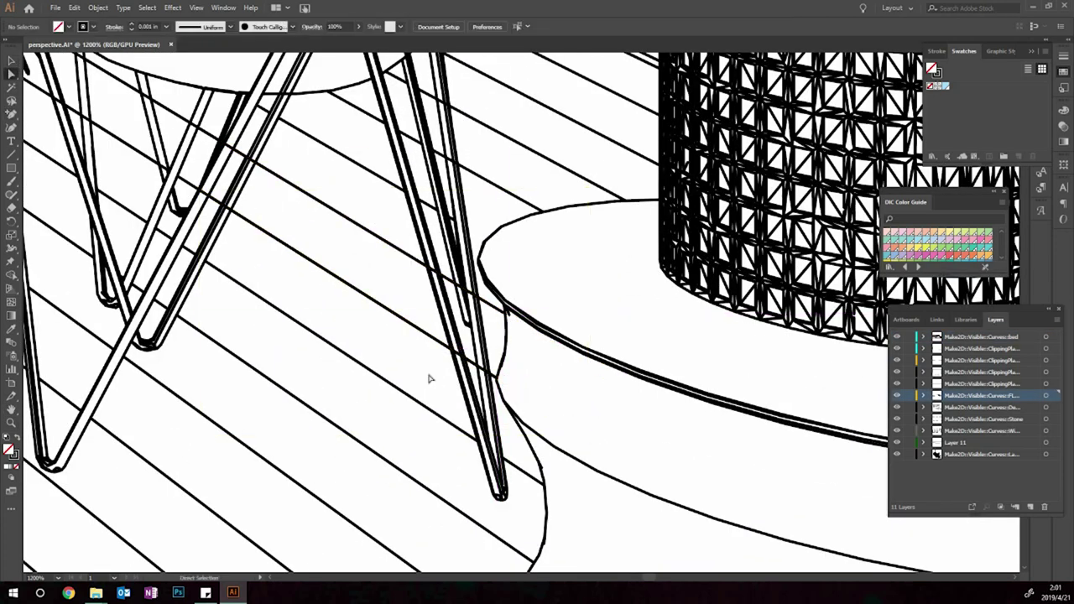
{"action": "key", "text": "h"}
{"action": "scroll", "coordinate": [430, 378], "scroll_direction": "down", "scroll_amount": 6}
{"action": "left_click_drag", "start_coordinate": [648, 365], "coordinate": [671, 371]}
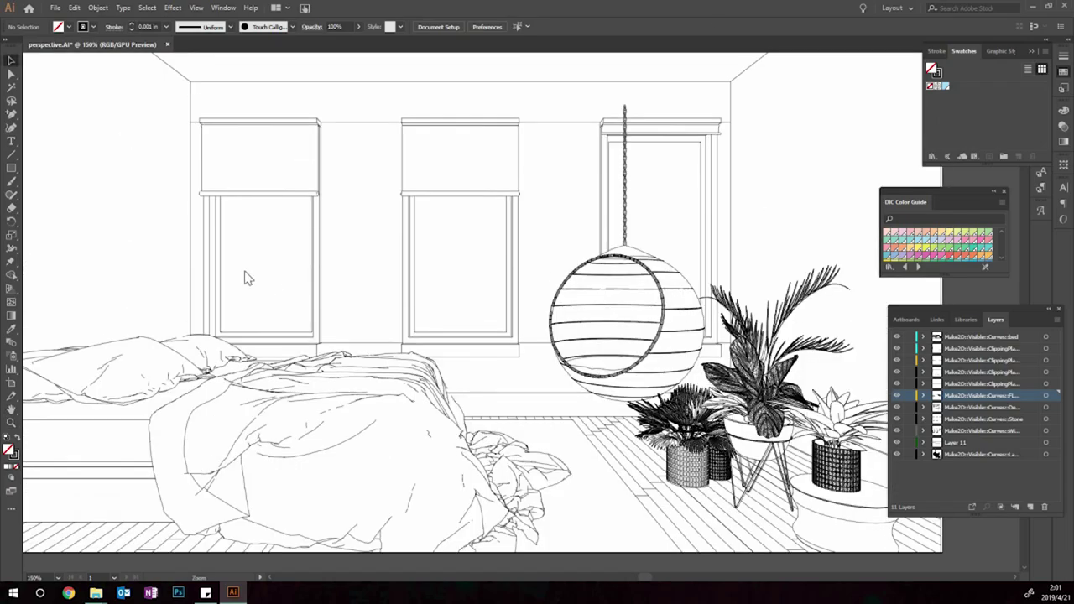
Make the artwork a Live Paint group and fill the door, middle and left windows and floor light blue.
{"action": "left_click", "coordinate": [677, 217]}
{"action": "left_click", "coordinate": [611, 312]}
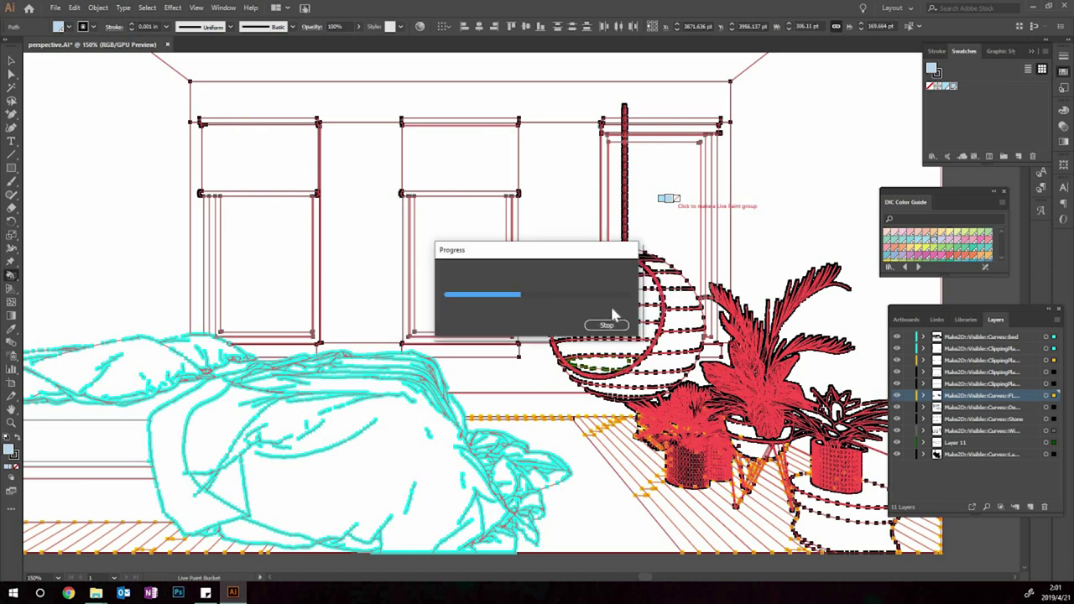
{"action": "left_click", "coordinate": [478, 251]}
{"action": "left_click", "coordinate": [271, 290]}
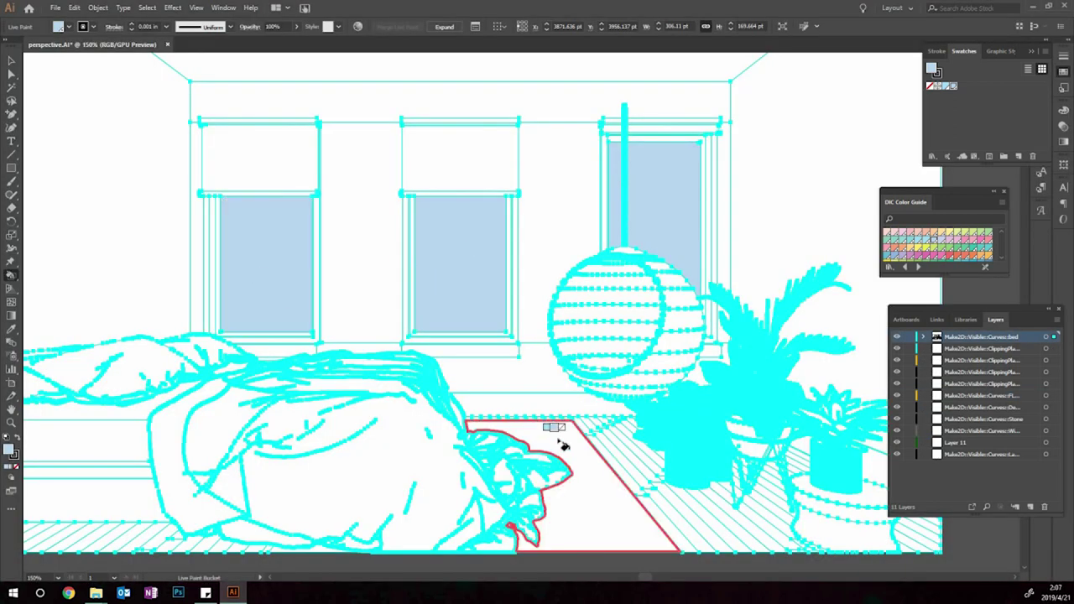
{"action": "left_click", "coordinate": [559, 438]}
Fill the left bed-side area pale yellow and add a new yellow swatch.
{"action": "left_click", "coordinate": [137, 413]}
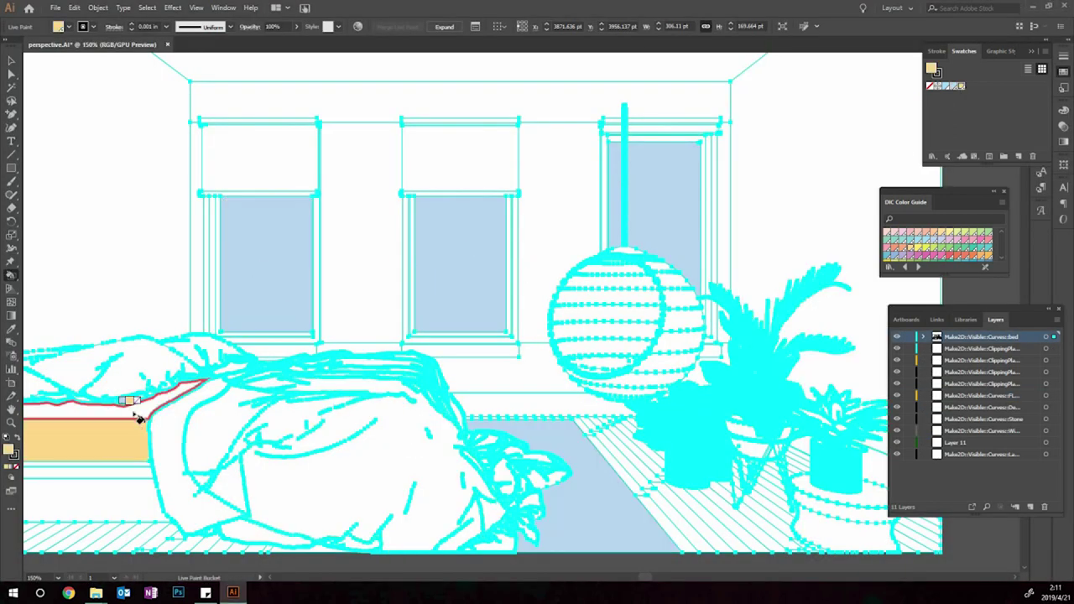
{"action": "left_click", "coordinate": [515, 289]}
{"action": "key", "text": "Return"}
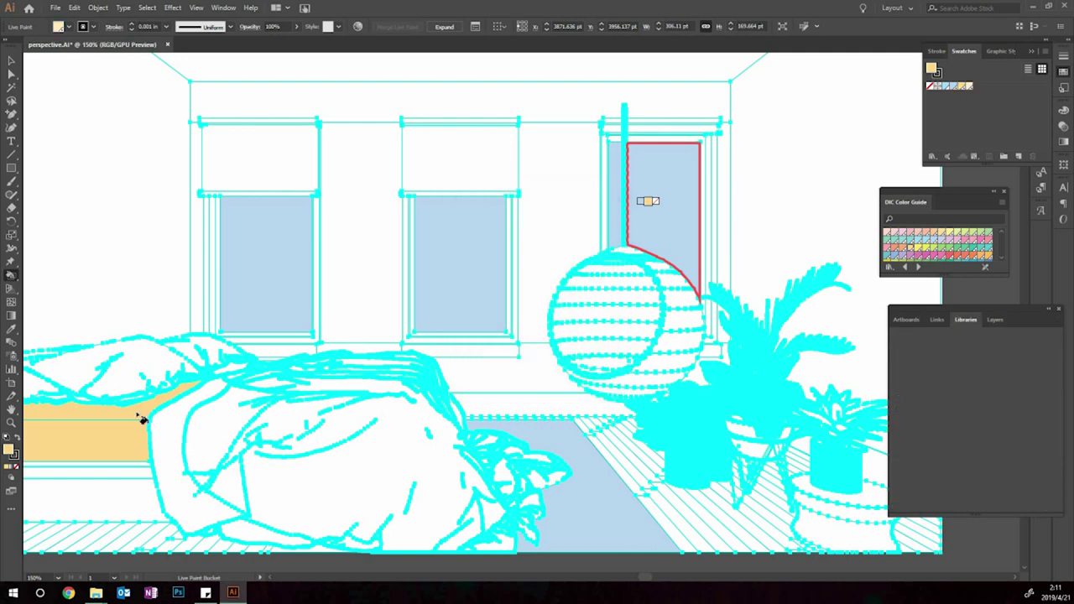
{"action": "key", "text": "ctrl+shift+a"}
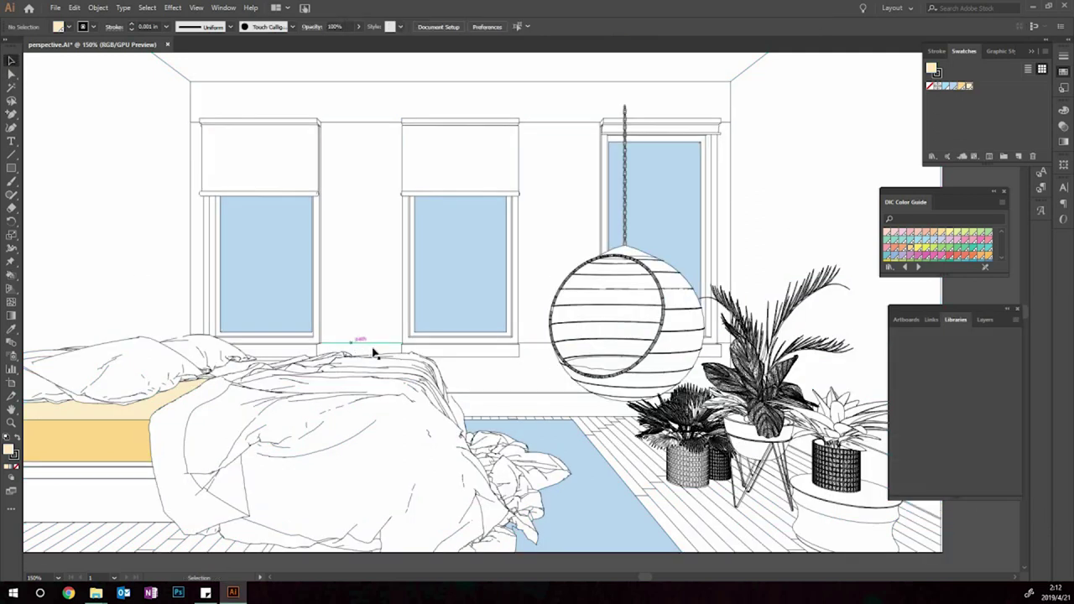
{"action": "key", "text": "k"}
{"action": "left_click", "coordinate": [961, 86]}
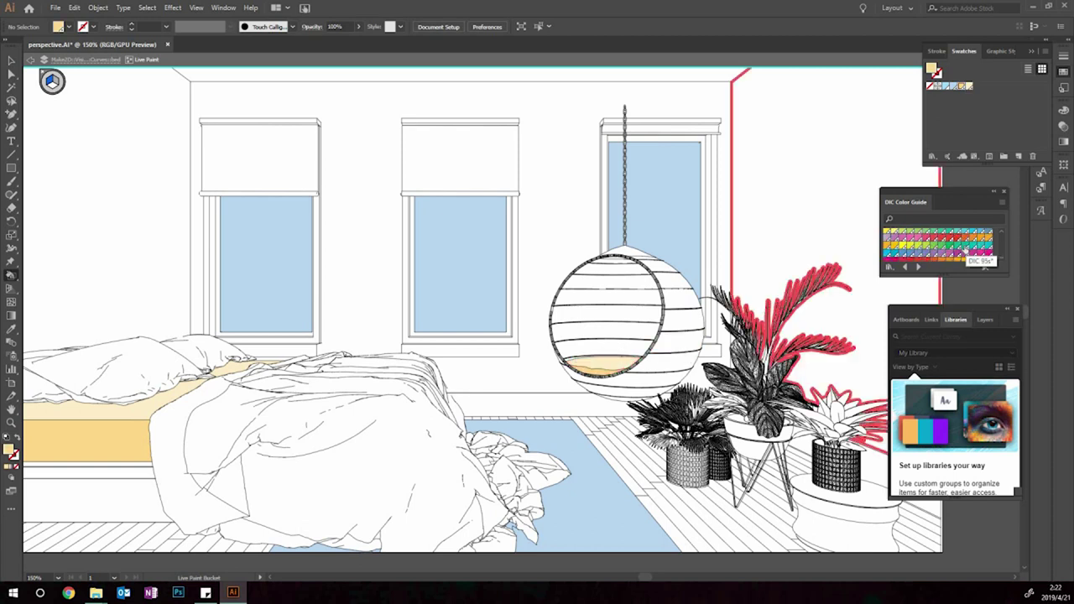
{"action": "key", "text": "v"}
{"action": "key", "text": "ctrl+minus"}
Create a blue swatch and a darker blue swatch.
{"action": "key", "text": "k"}
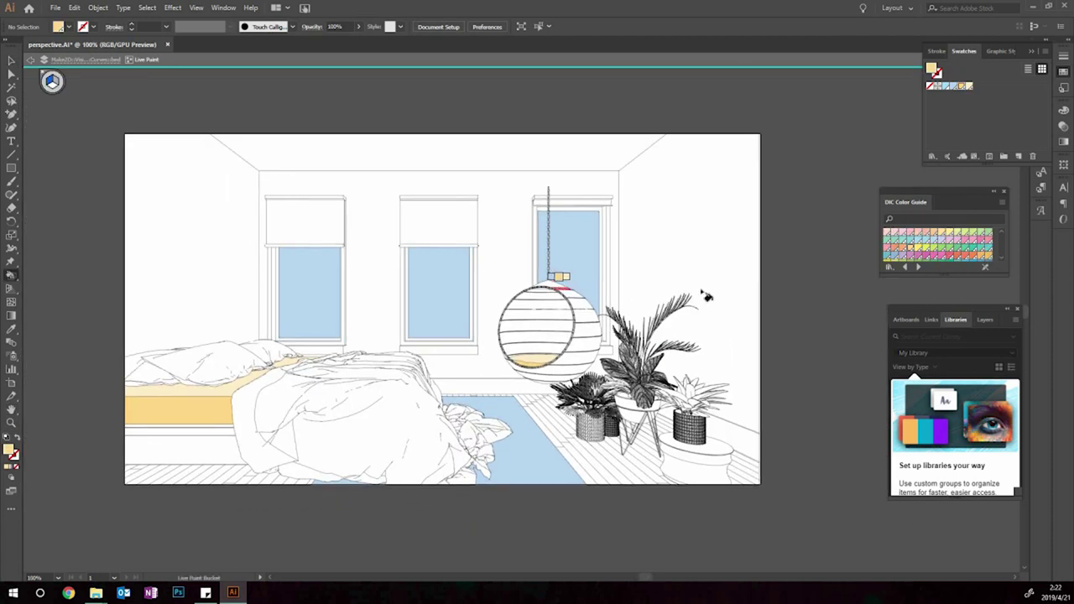
{"action": "left_click", "coordinate": [559, 277], "text": "alt"}
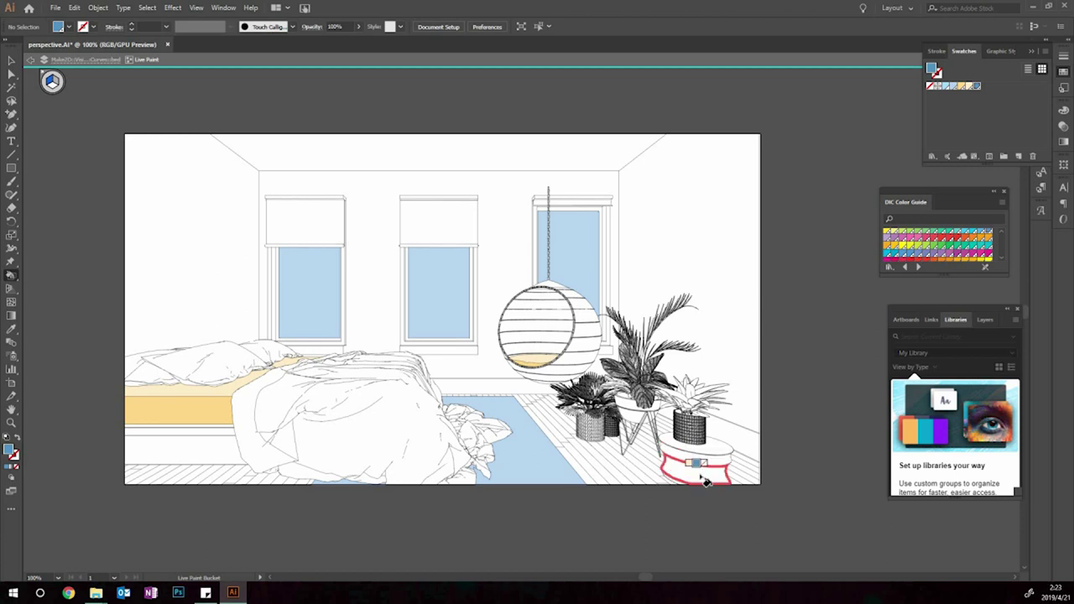
{"action": "left_click", "coordinate": [1019, 156]}
{"action": "left_click", "coordinate": [546, 252]}
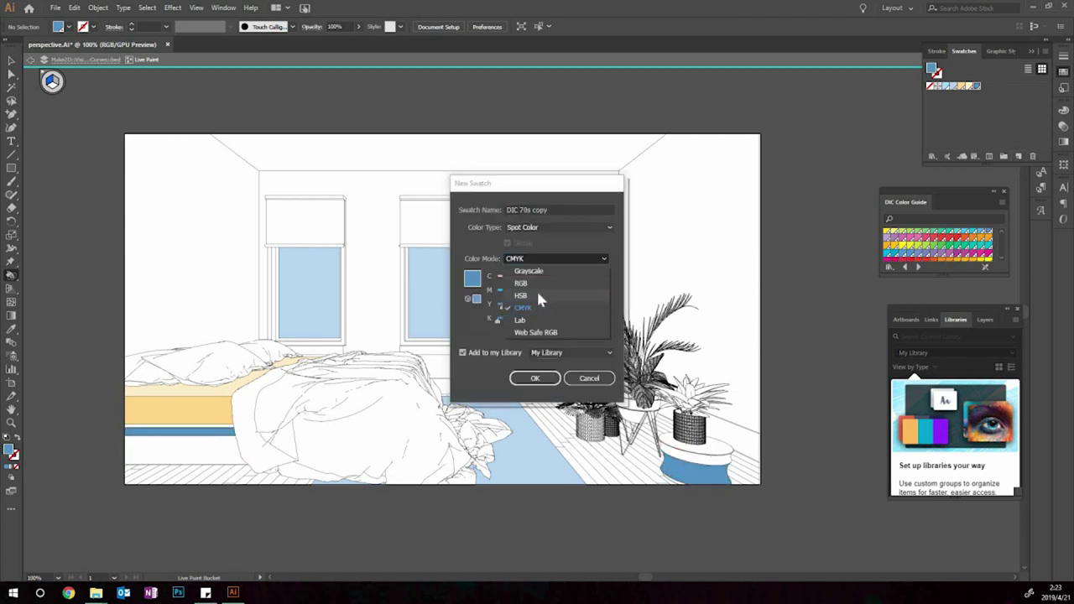
{"action": "left_click", "coordinate": [536, 288]}
{"action": "left_click", "coordinate": [537, 369]}
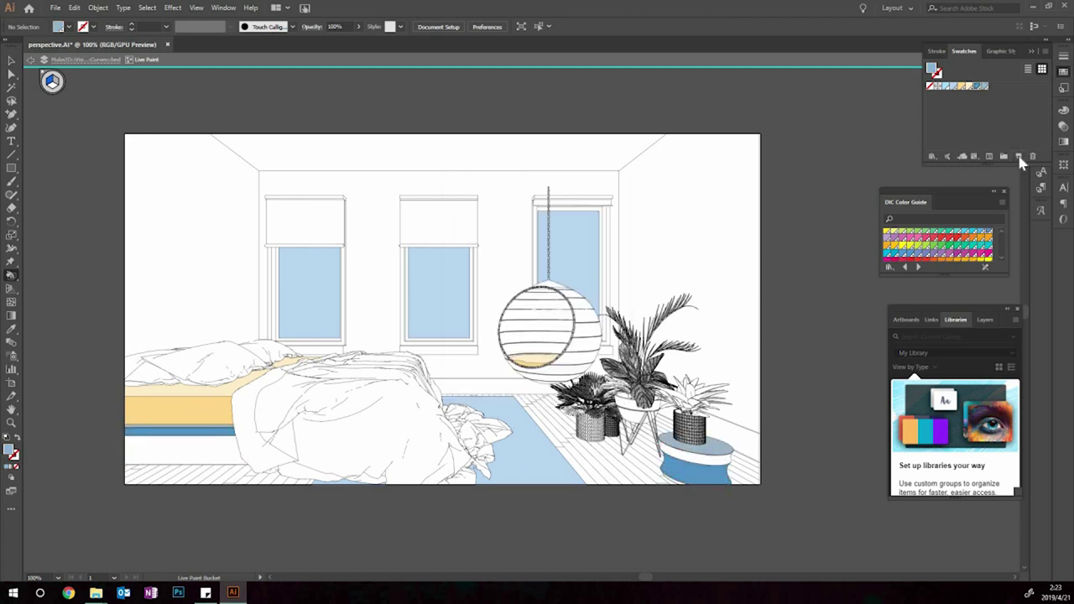
{"action": "left_click", "coordinate": [1019, 157]}
{"action": "left_click", "coordinate": [534, 377]}
Fill the lower bed base dark blue and the side table blue.
{"action": "left_click", "coordinate": [221, 447]}
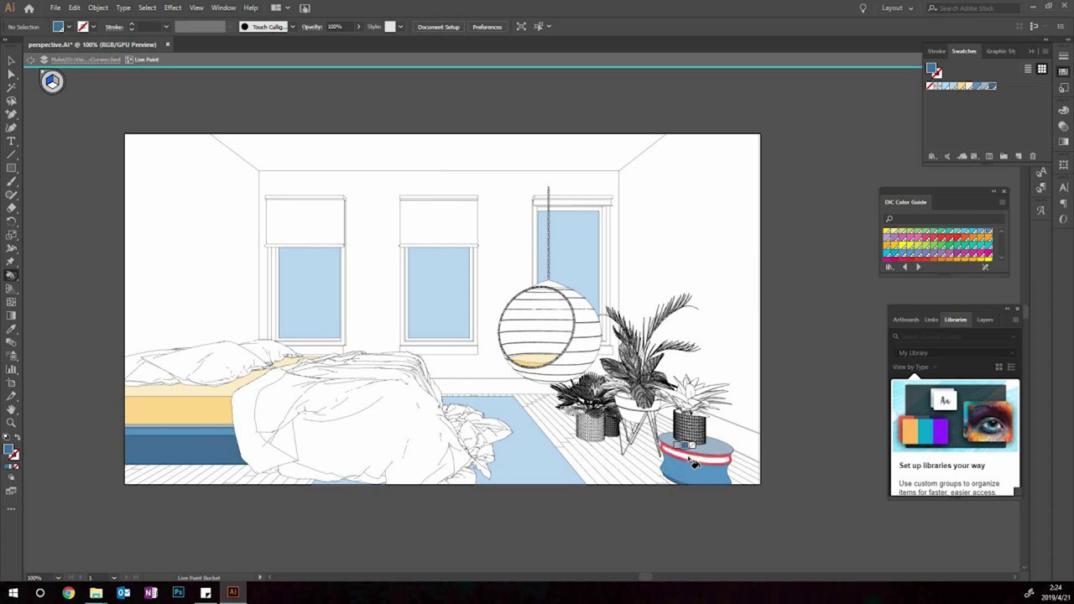
{"action": "left_click", "coordinate": [693, 464]}
{"action": "left_click", "coordinate": [1019, 157]}
{"action": "left_click", "coordinate": [537, 377]}
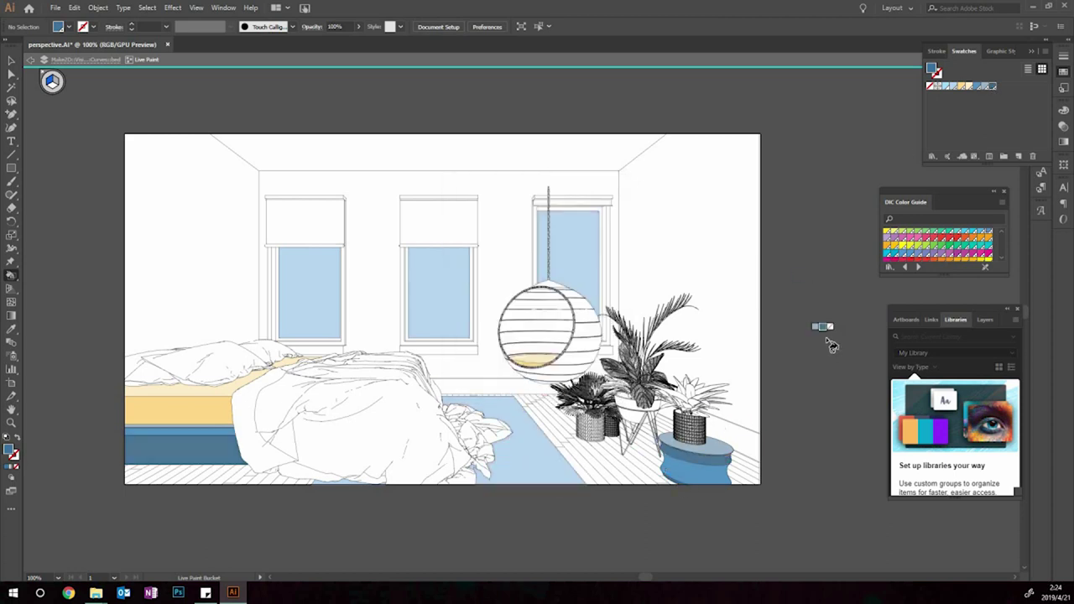
Create a new tan-yellow swatch and fill the strip along the wall base.
{"action": "left_click", "coordinate": [1018, 156]}
{"action": "left_click", "coordinate": [540, 255]}
{"action": "left_click", "coordinate": [537, 288]}
{"action": "left_click", "coordinate": [537, 376]}
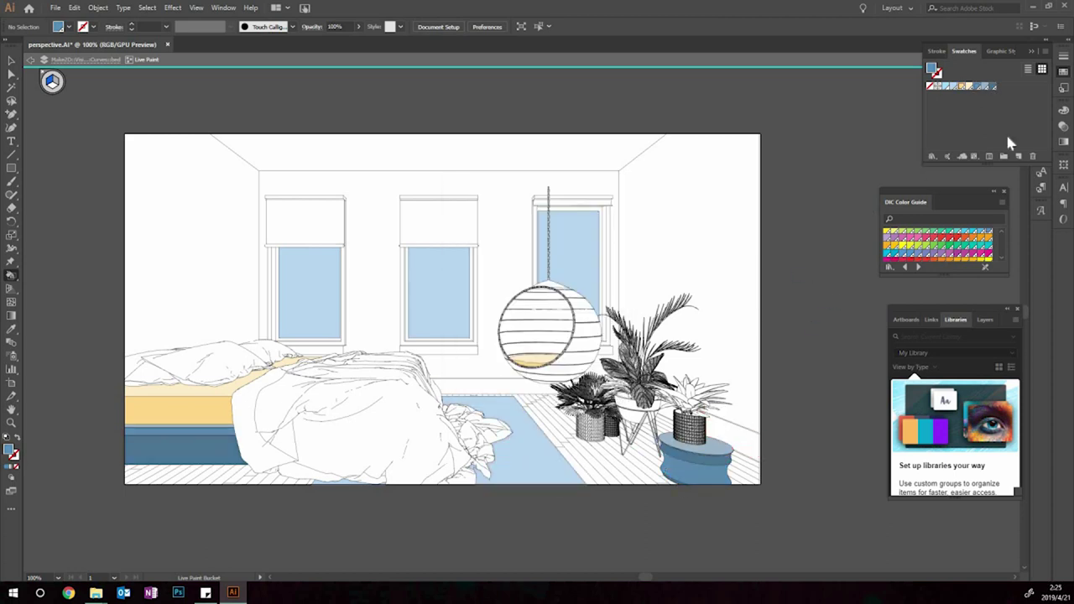
{"action": "left_click", "coordinate": [1018, 156]}
{"action": "left_click", "coordinate": [539, 379]}
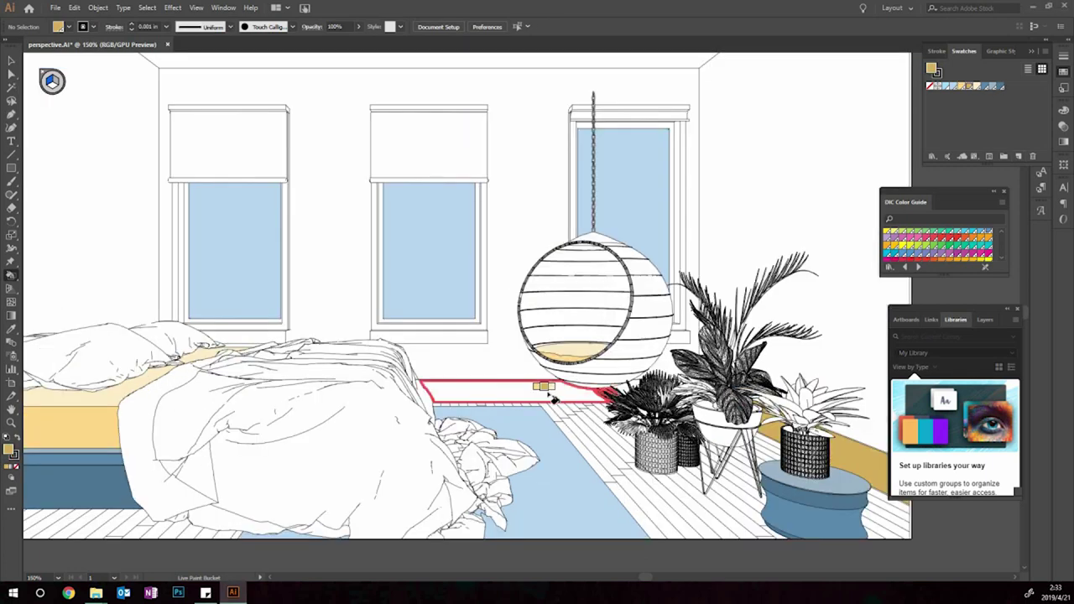
{"action": "left_click", "coordinate": [554, 400]}
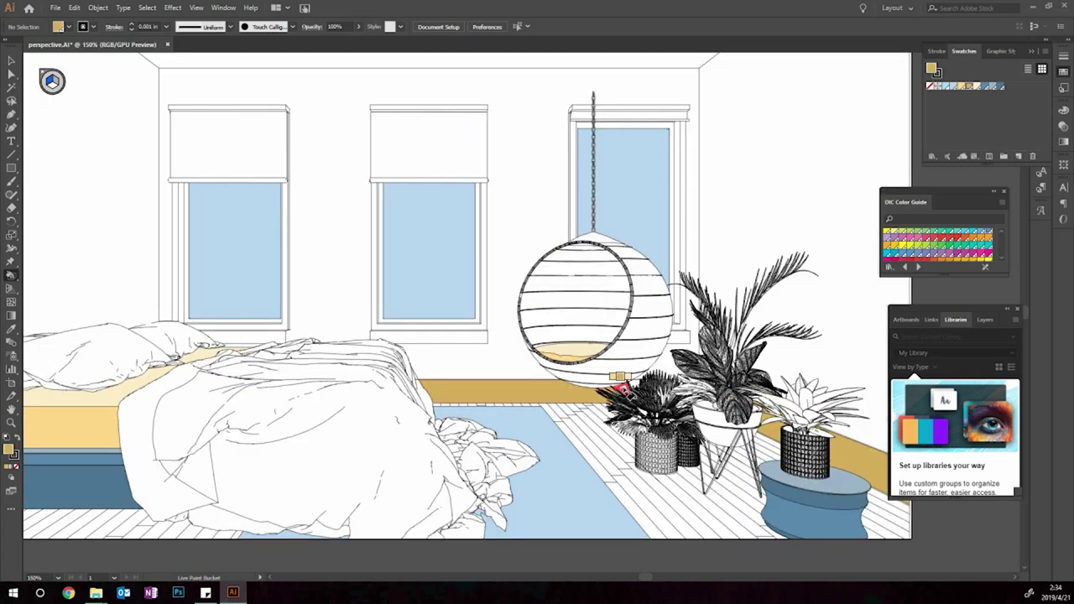
Adjust the tan swatch's colour in its Swatch Options.
{"action": "double_click", "coordinate": [971, 88]}
{"action": "left_click", "coordinate": [542, 378]}
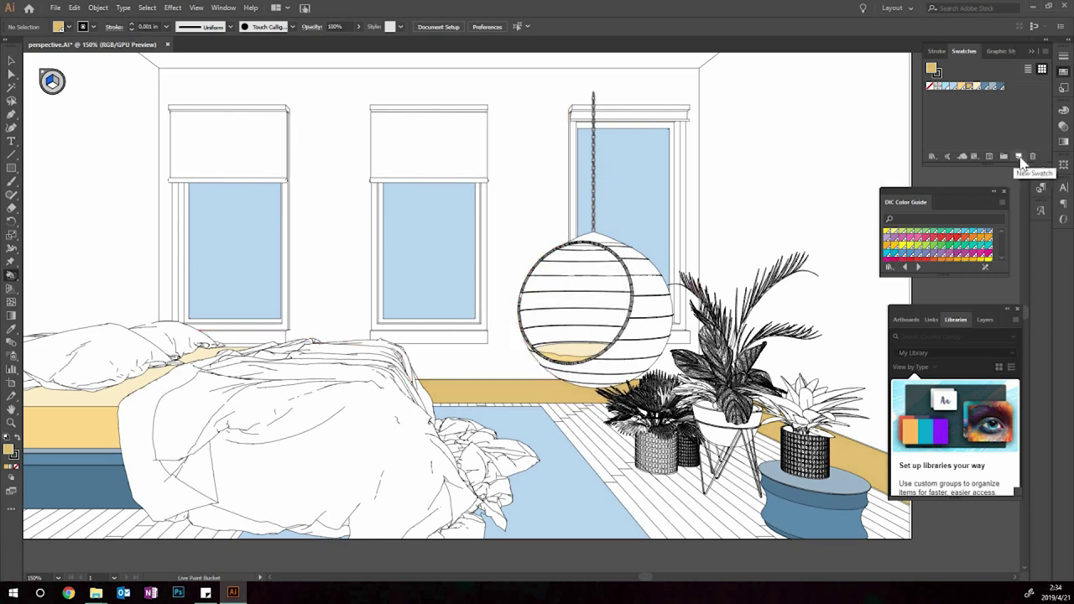
{"action": "key", "text": "ctrl+1"}
{"action": "double_click", "coordinate": [970, 87]}
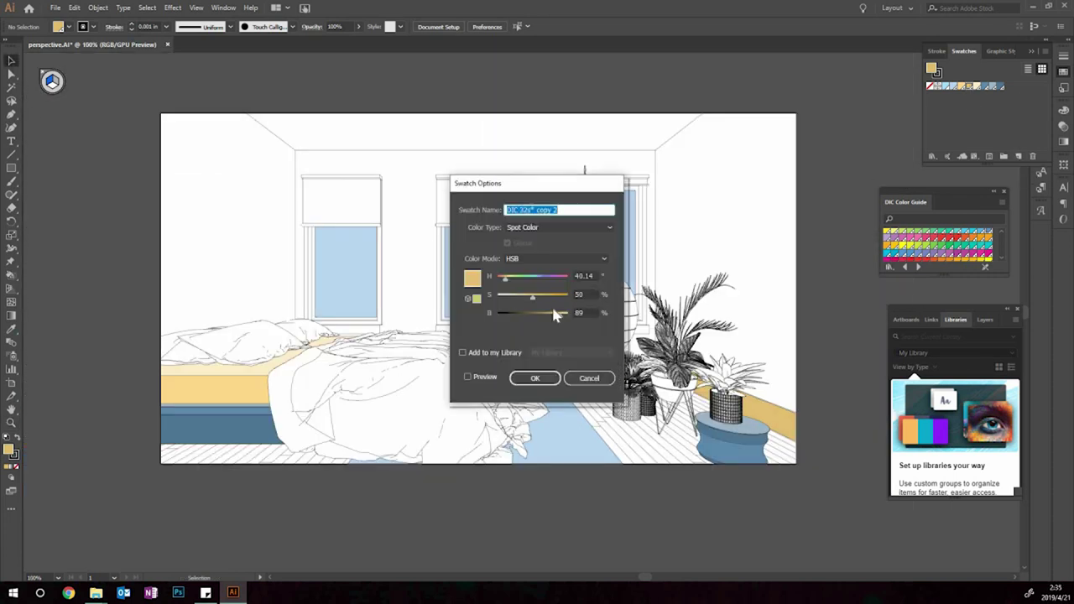
{"action": "left_click", "coordinate": [535, 378]}
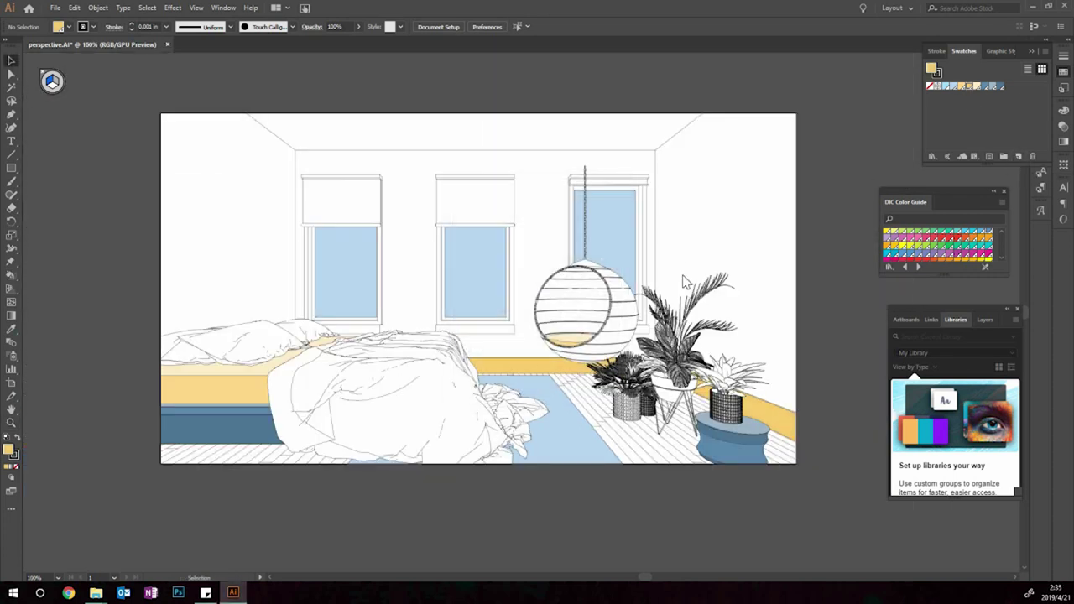
Fill the right and left walls cream with the Live Paint Bucket.
{"action": "key", "text": "k"}
{"action": "left_click", "coordinate": [686, 261]}
{"action": "left_click", "coordinate": [243, 244]}
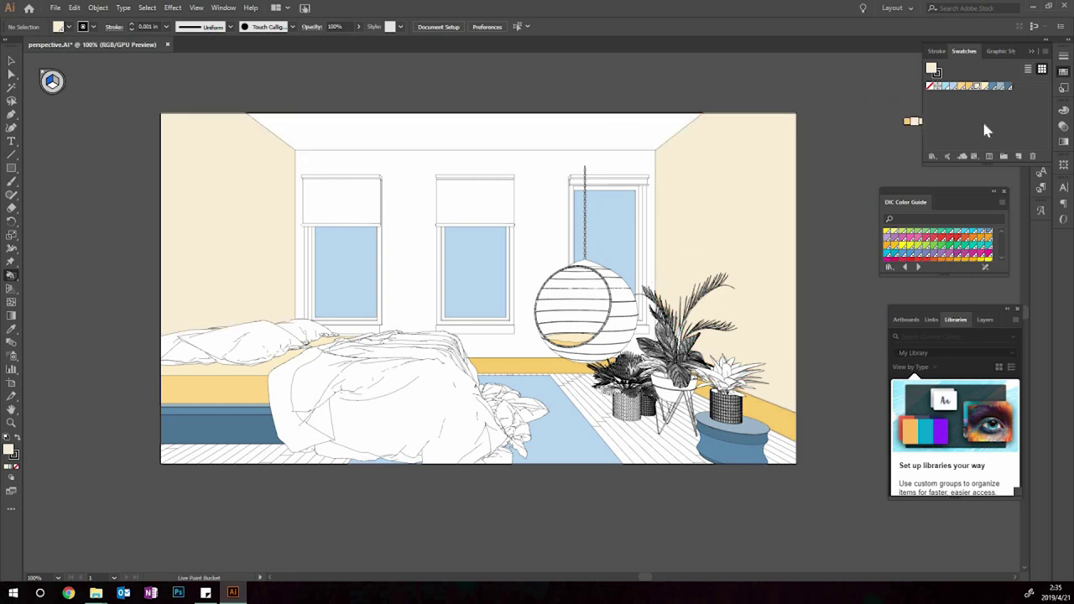
{"action": "left_click", "coordinate": [1017, 156]}
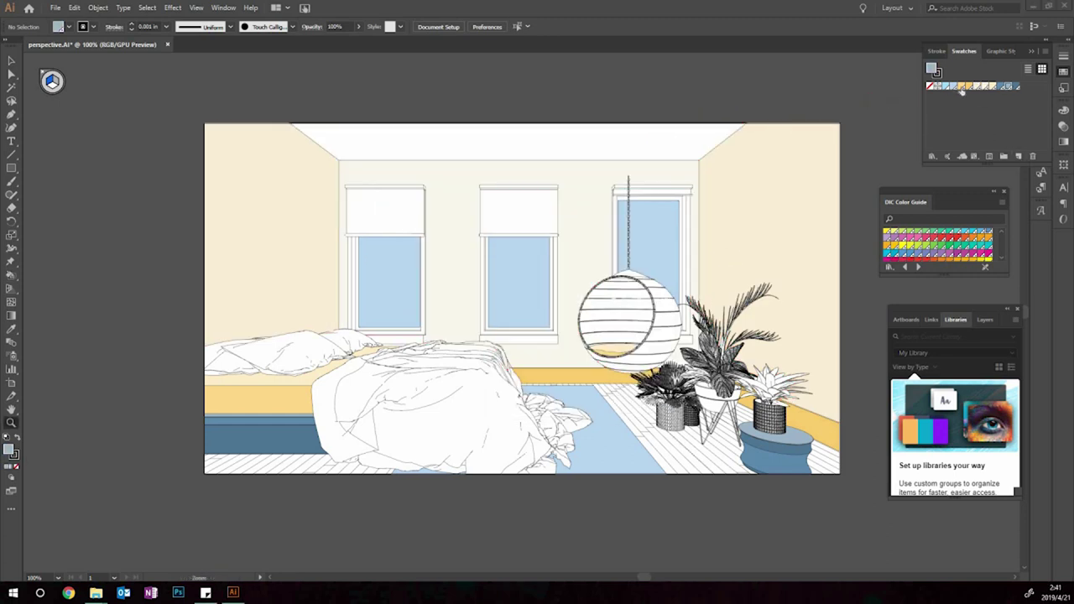
Make the mattress light blue and soften the wall-base strip swatch to paler yellow.
{"action": "scroll", "coordinate": [555, 192], "scroll_direction": "up", "scroll_amount": 3}
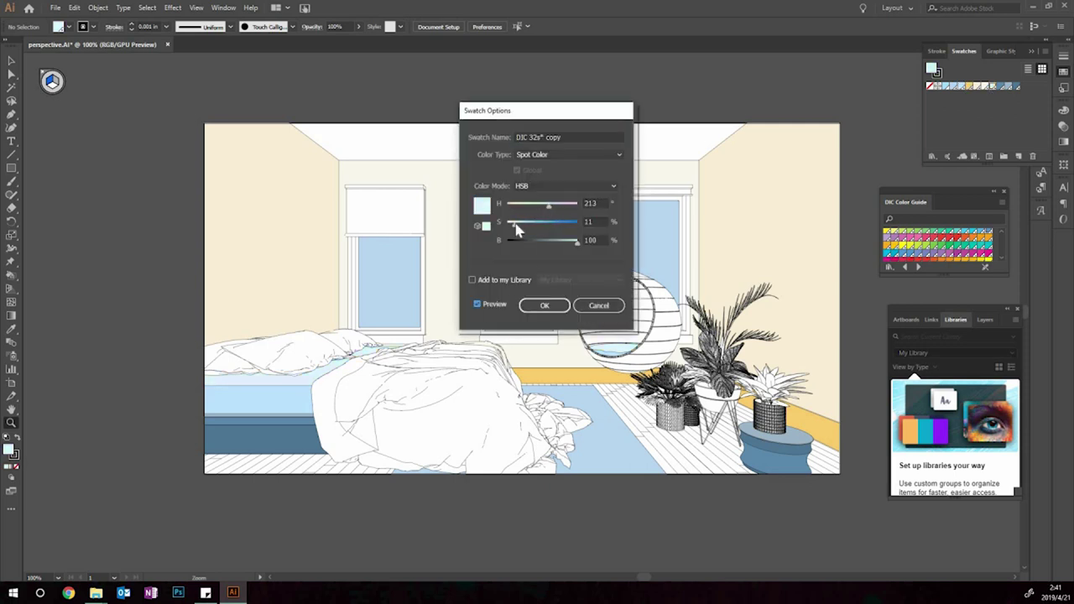
{"action": "left_click", "coordinate": [544, 304]}
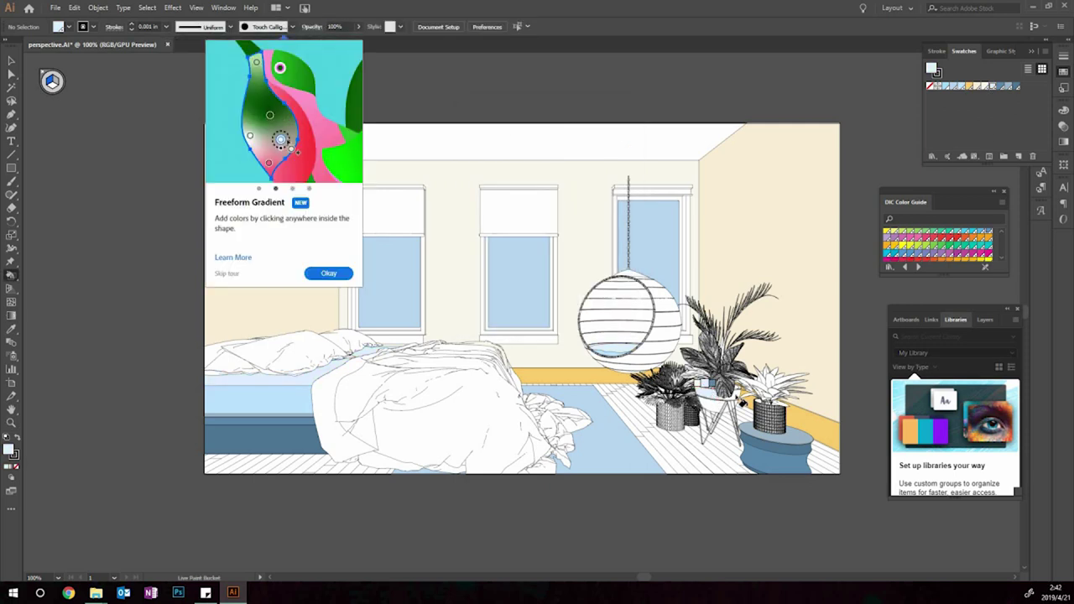
{"action": "left_click", "coordinate": [12, 275]}
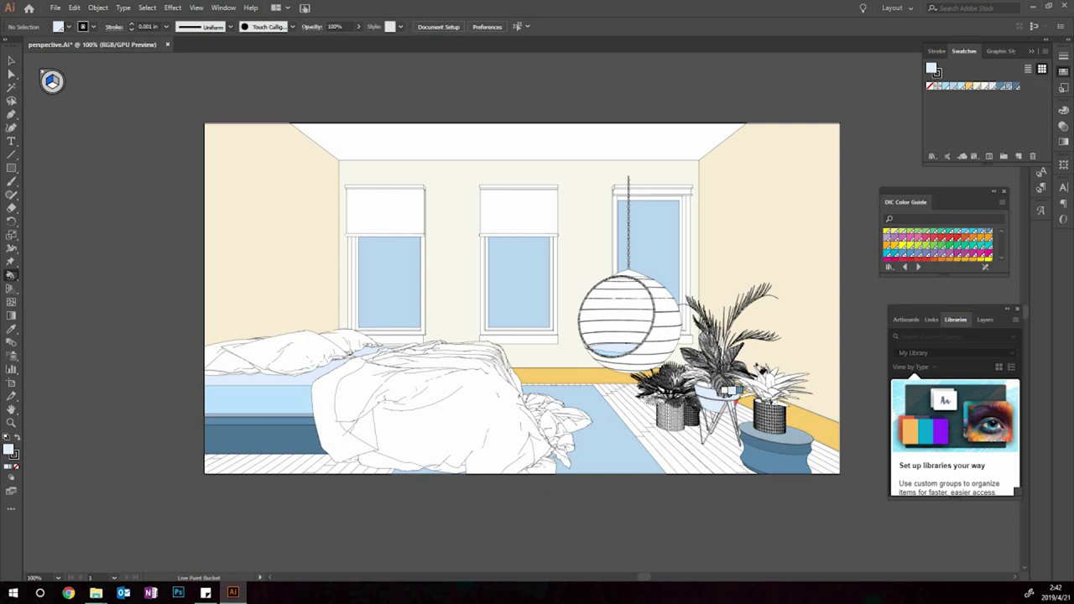
{"action": "double_click", "coordinate": [970, 87]}
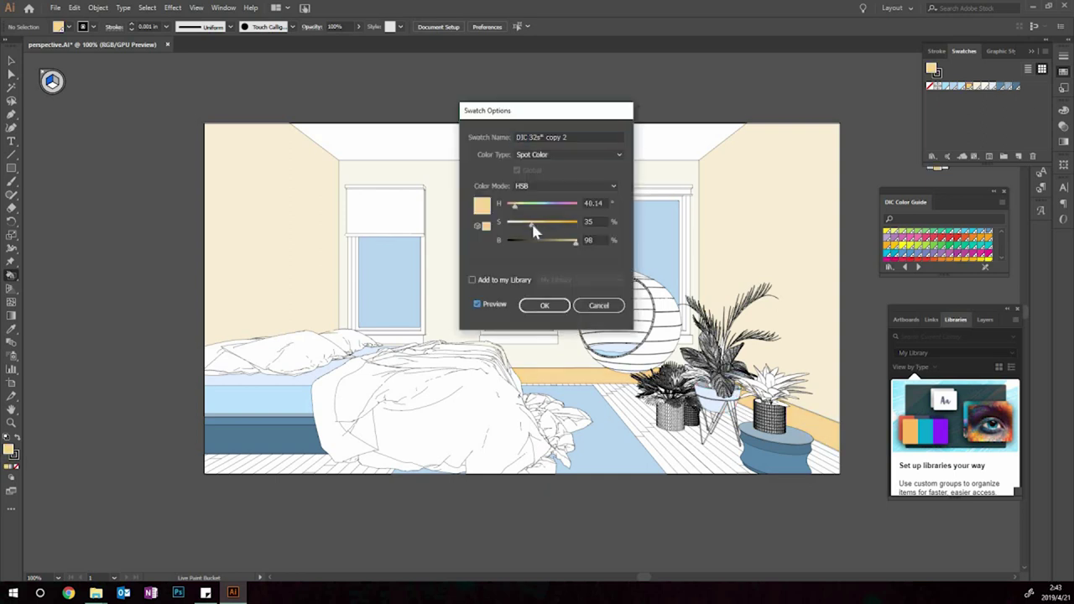
{"action": "left_click", "coordinate": [546, 304]}
Add a pink swatch by shifting the hue, and paint the hanging chair pink.
{"action": "left_click", "coordinate": [1018, 157]}
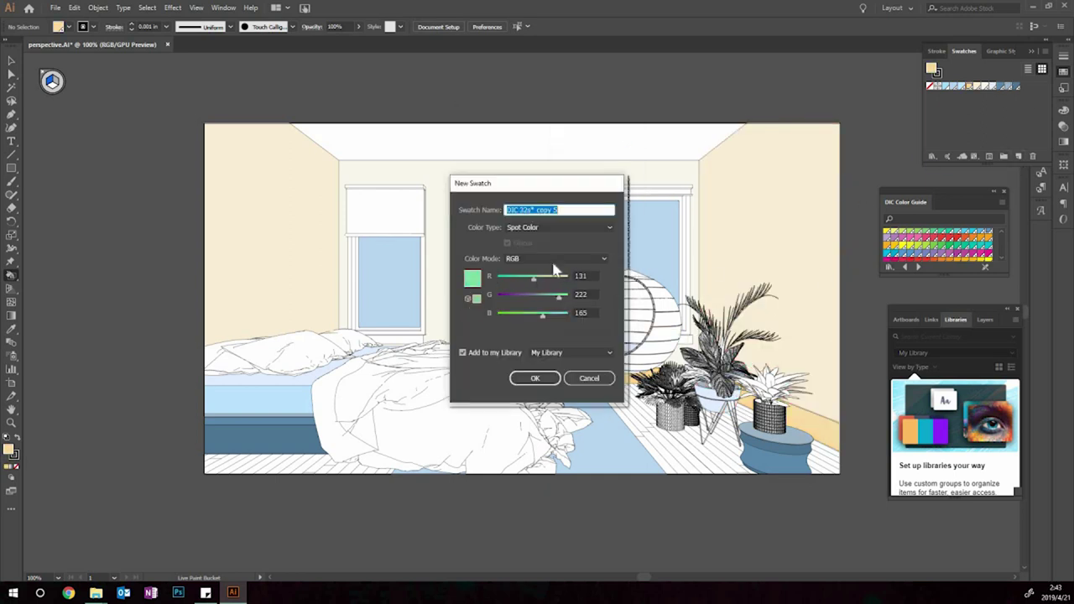
{"action": "left_click_drag", "start_coordinate": [551, 277], "coordinate": [567, 284]}
{"action": "left_click", "coordinate": [535, 377]}
{"action": "left_click", "coordinate": [621, 363]}
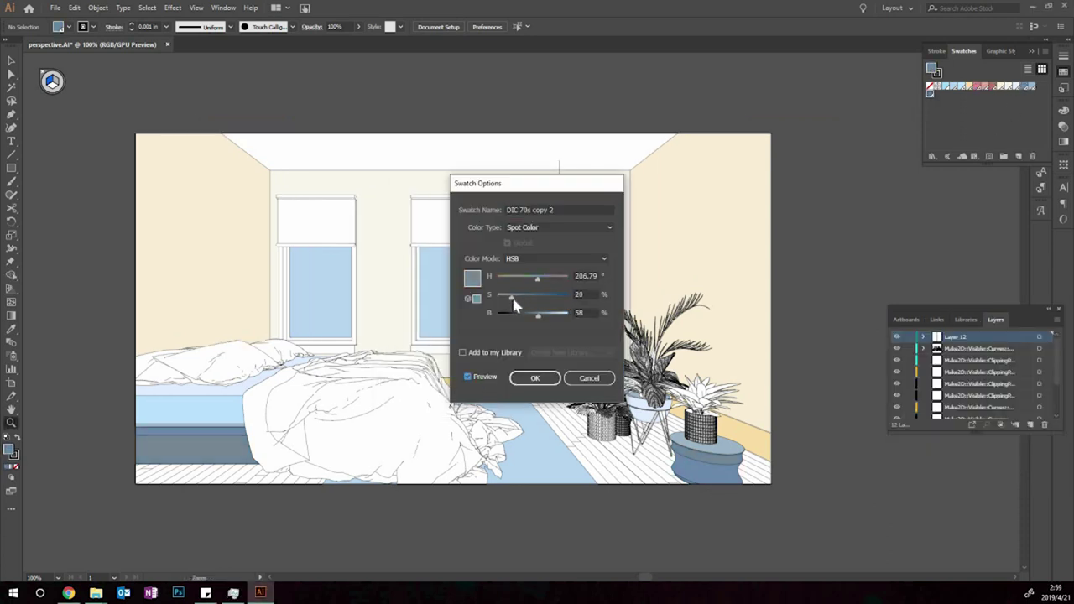
Confirm the muted blue bed-base colour and fill the middle and left blinds pink.
{"action": "left_click", "coordinate": [537, 377]}
{"action": "left_click", "coordinate": [477, 227]}
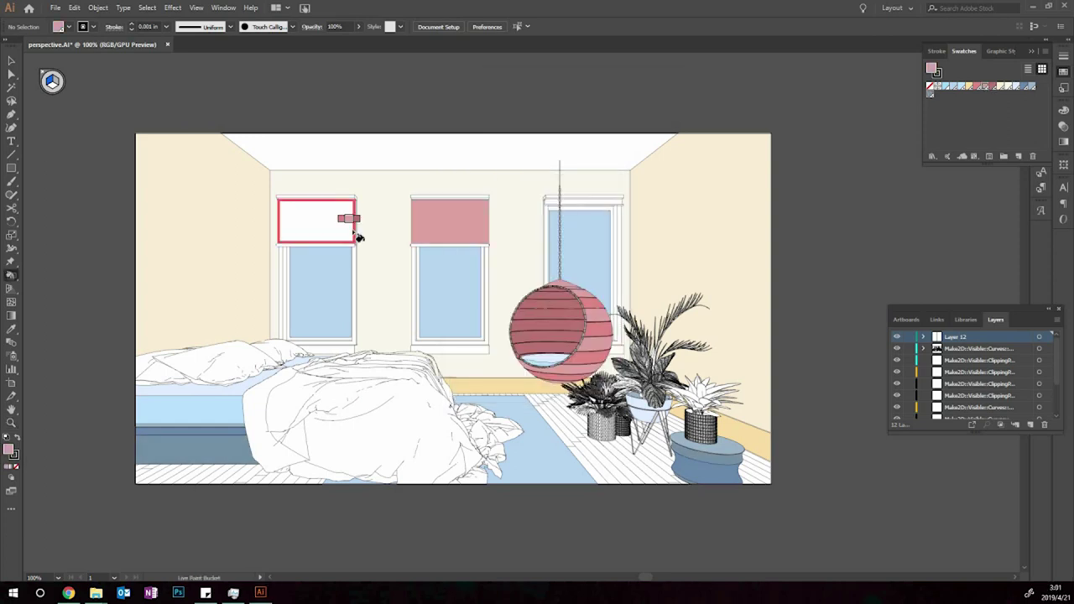
{"action": "left_click", "coordinate": [351, 230]}
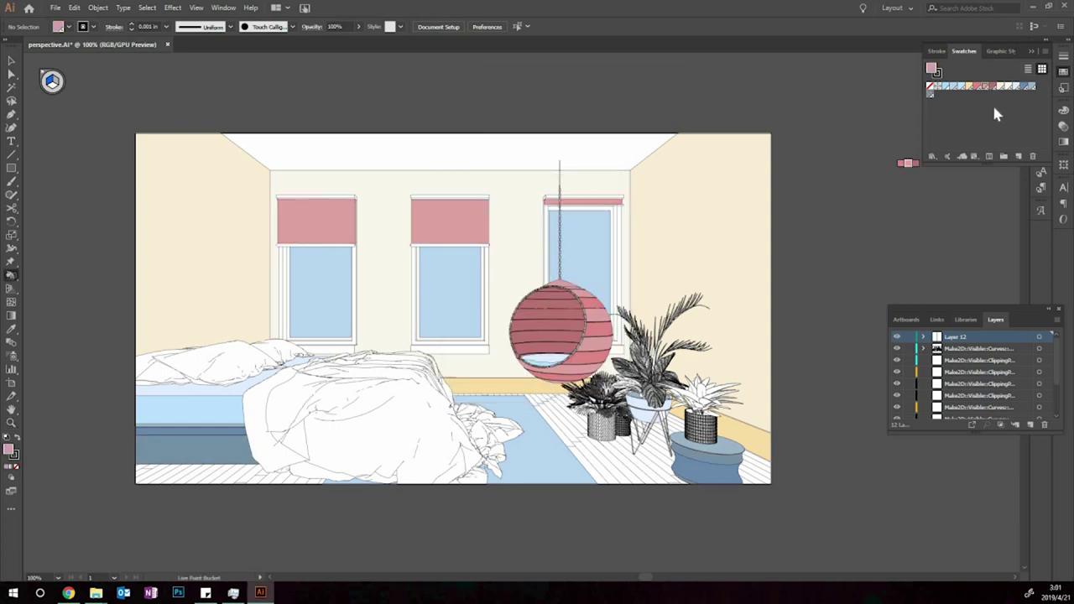
Create a lighter pink swatch and repaint the left, middle and right blinds with it.
{"action": "left_click", "coordinate": [1017, 156]}
{"action": "left_click", "coordinate": [537, 376]}
{"action": "left_click", "coordinate": [450, 225]}
{"action": "left_click", "coordinate": [327, 220]}
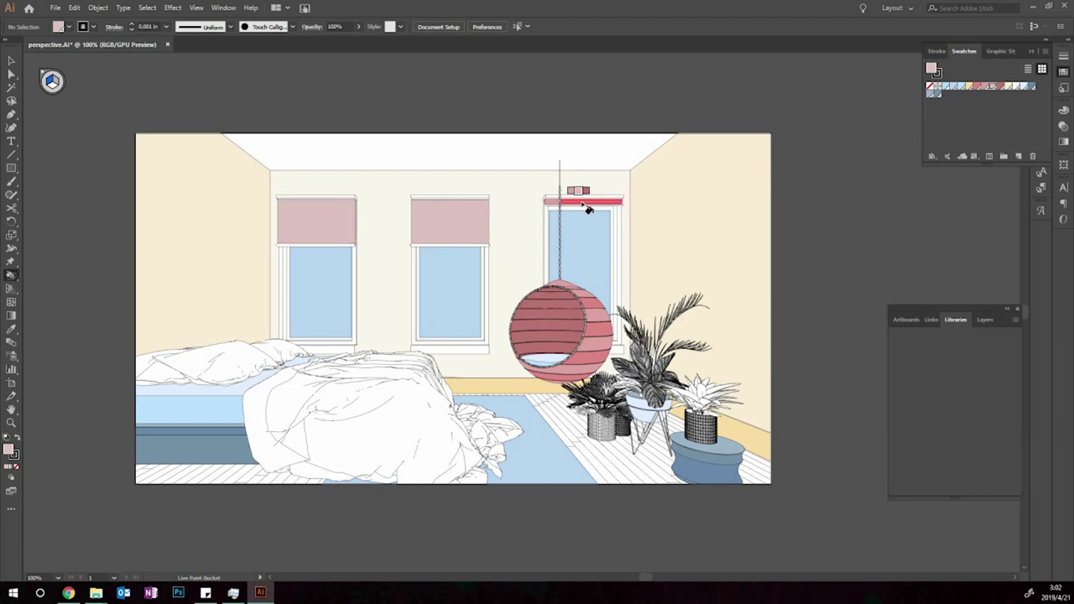
{"action": "left_click", "coordinate": [588, 209]}
{"action": "key", "text": "v"}
{"action": "left_click", "coordinate": [985, 319]}
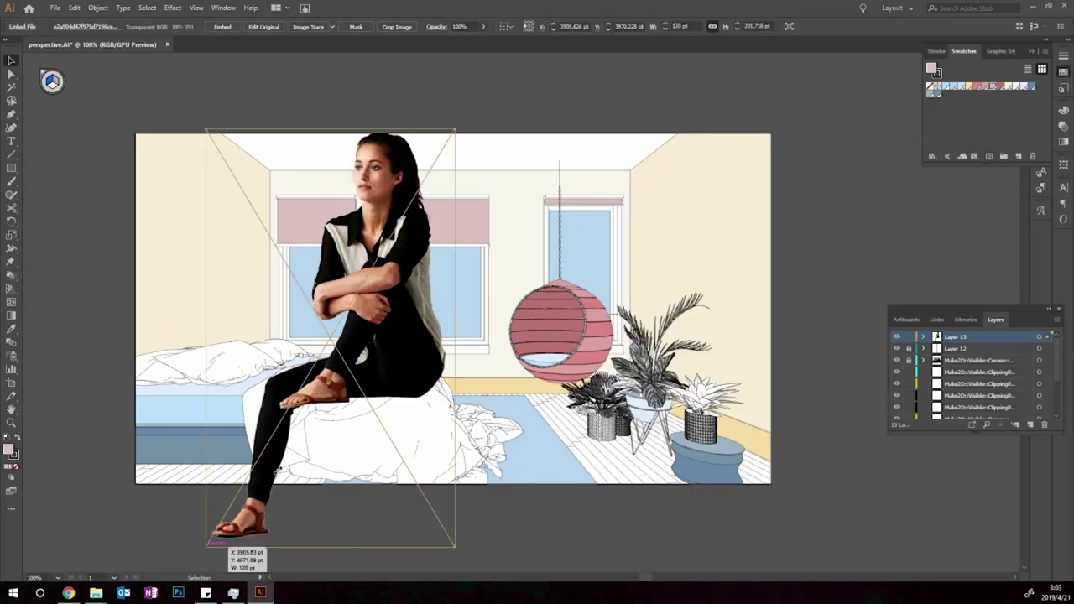
Shrink the woman's photo, place it inside the hanging chair, and add a tracing layer.
{"action": "left_click_drag", "start_coordinate": [206, 549], "coordinate": [386, 252]}
{"action": "left_click_drag", "start_coordinate": [419, 193], "coordinate": [545, 336]}
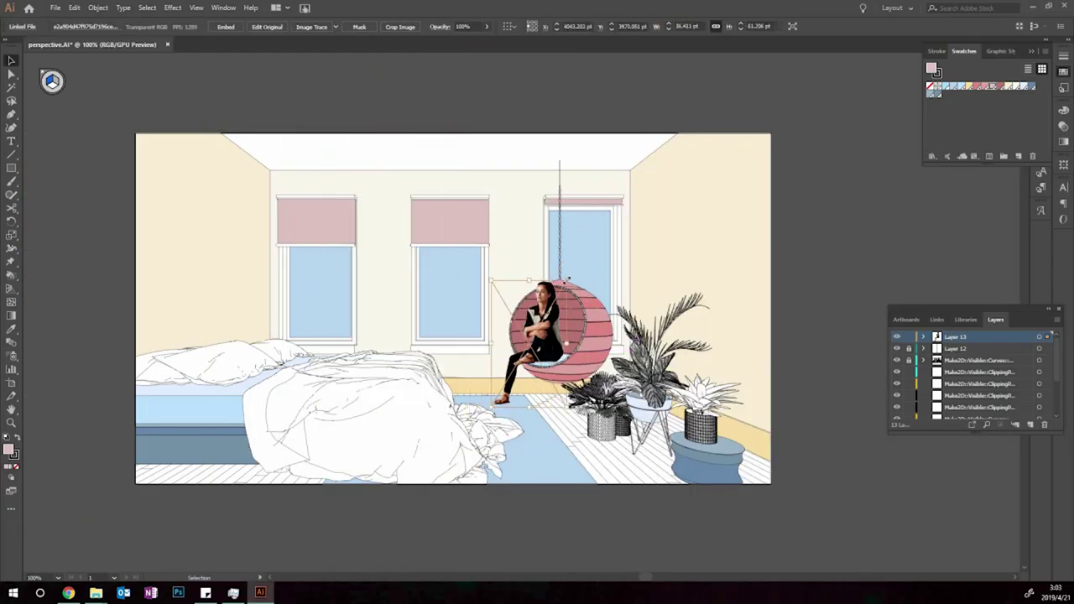
{"action": "left_click", "coordinate": [536, 321]}
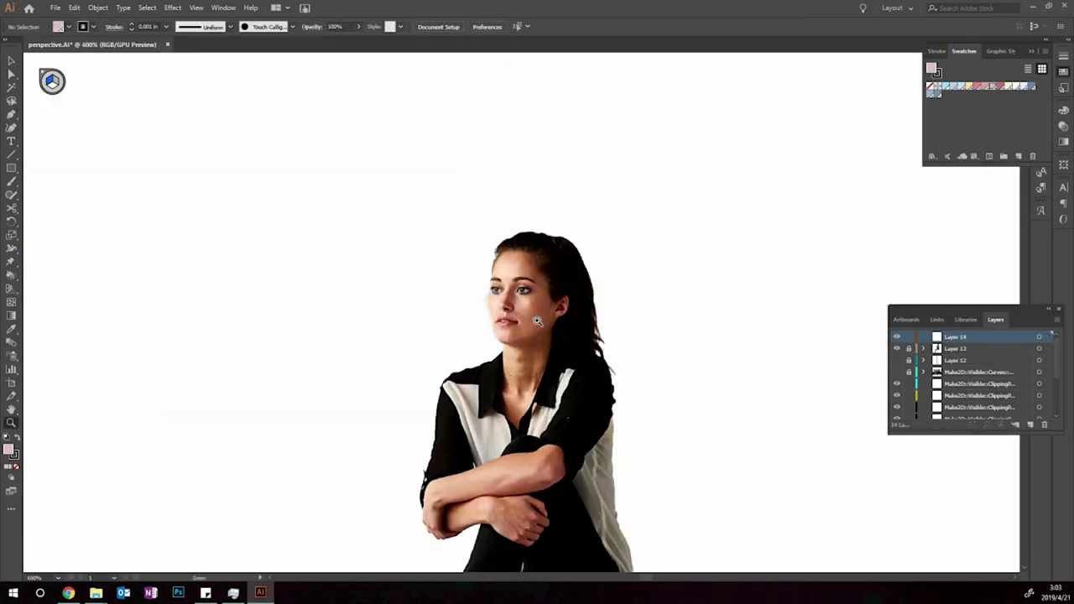
{"action": "scroll", "coordinate": [520, 434], "scroll_direction": "down", "scroll_amount": 1}
{"action": "scroll", "coordinate": [469, 336], "scroll_direction": "up", "scroll_amount": 2}
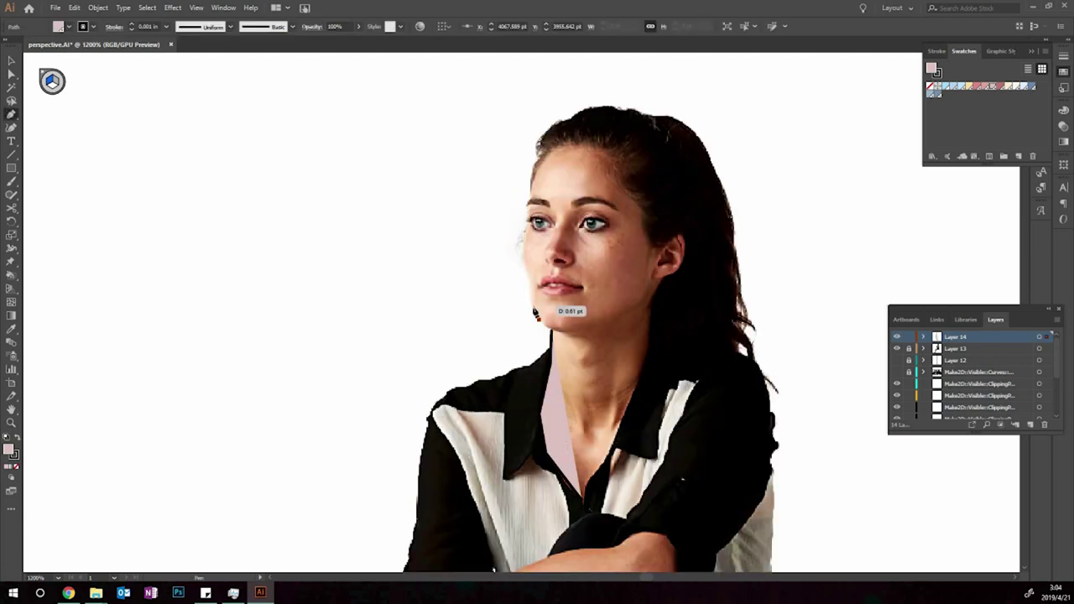
Trace the woman's face and neck as a closed Pen path.
{"action": "left_click", "coordinate": [530, 199]}
{"action": "left_click", "coordinate": [555, 148]}
{"action": "left_click", "coordinate": [681, 245]}
{"action": "left_click", "coordinate": [650, 307]}
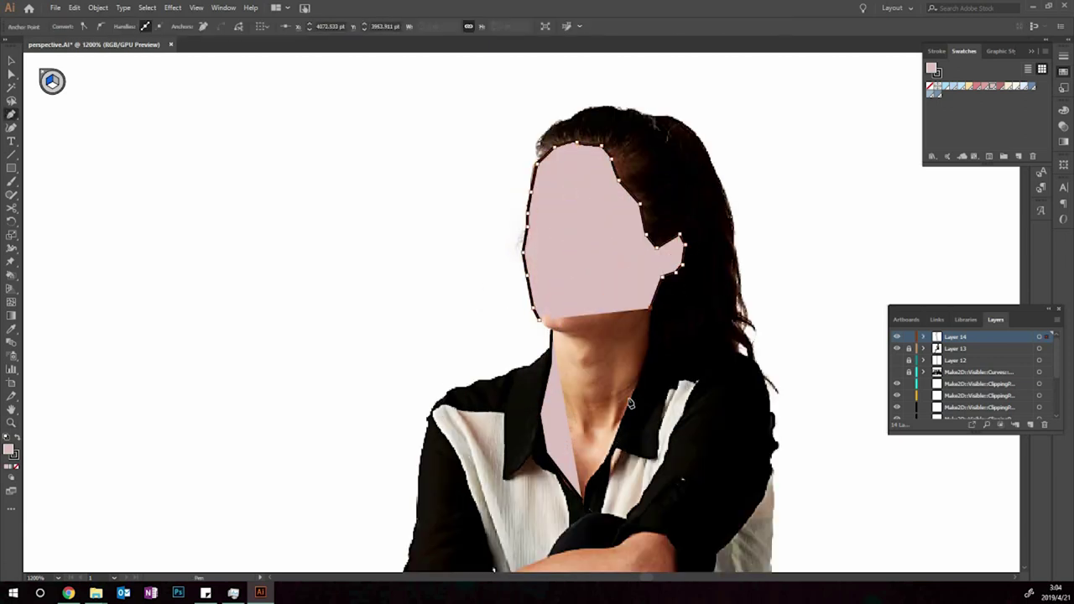
{"action": "left_click", "coordinate": [582, 500]}
{"action": "key", "text": "v"}
Set the face shape's outline weight and remove its pink fill.
{"action": "left_click", "coordinate": [165, 26]}
{"action": "left_click", "coordinate": [180, 50]}
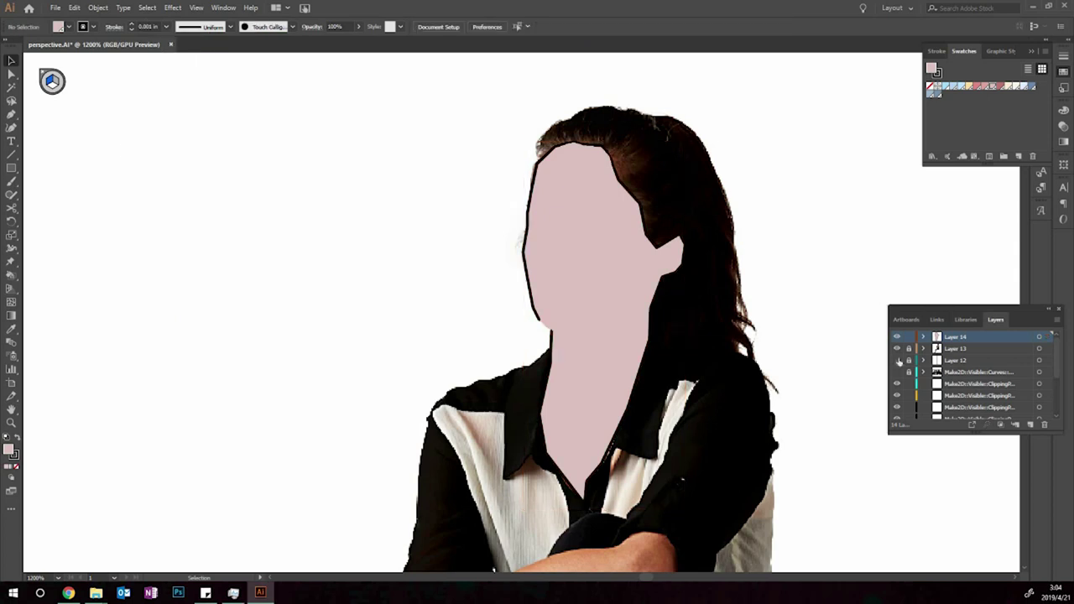
{"action": "key", "text": "z"}
{"action": "left_click", "coordinate": [500, 334], "text": "alt"}
{"action": "left_click", "coordinate": [500, 334], "text": "alt"}
{"action": "key", "text": "v"}
{"action": "key", "text": "slash"}
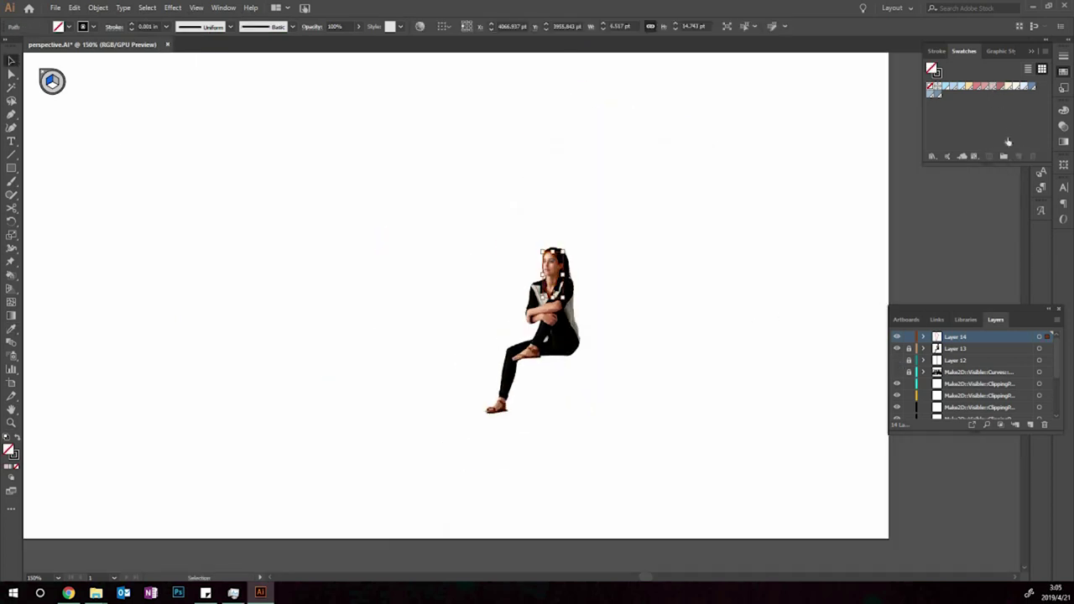
Create a new colour swatch for the figure.
{"action": "left_click", "coordinate": [1019, 156]}
{"action": "left_click", "coordinate": [534, 377]}
{"action": "scroll", "coordinate": [551, 252], "scroll_direction": "up", "scroll_amount": 7}
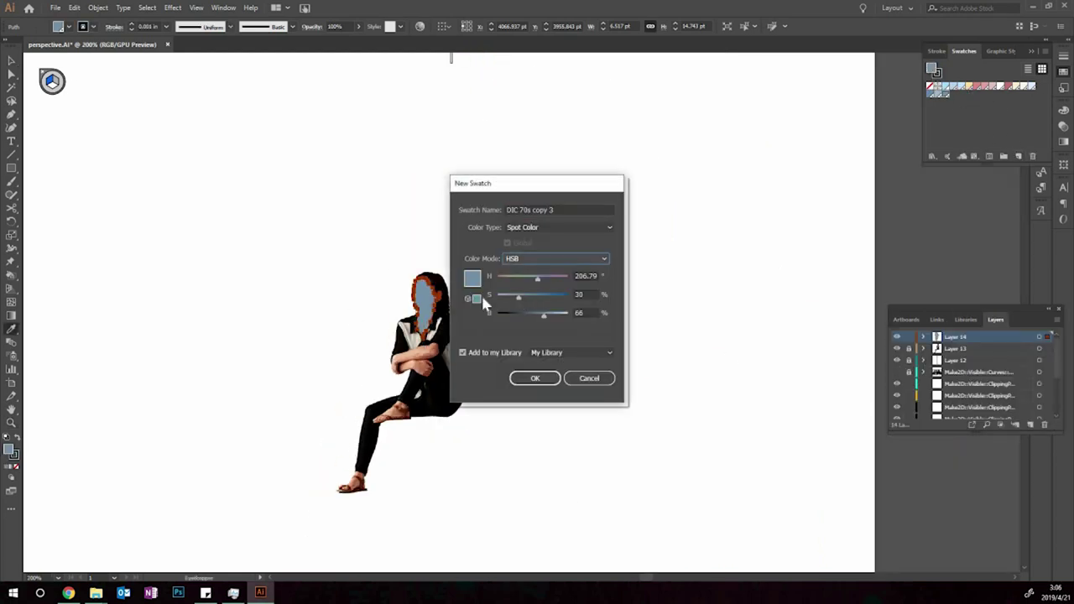
Trace a closed Pen path around the woman's crossed arms.
{"action": "scroll", "coordinate": [384, 406], "scroll_direction": "up", "scroll_amount": 10}
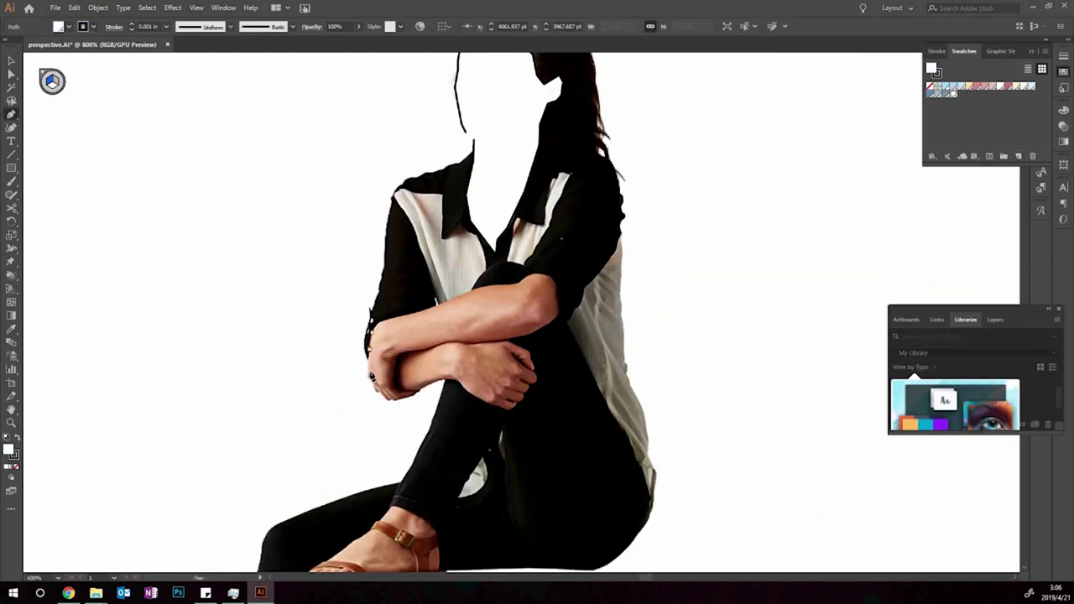
{"action": "key", "text": "p"}
{"action": "left_click", "coordinate": [484, 304]}
{"action": "mouse_move", "coordinate": [486, 304]}
{"action": "left_mouse_down"}
{"action": "mouse_move", "coordinate": [556, 311]}
{"action": "mouse_move", "coordinate": [627, 283]}
{"action": "mouse_move", "coordinate": [761, 330]}
{"action": "mouse_move", "coordinate": [808, 271]}
{"action": "mouse_move", "coordinate": [747, 195]}
{"action": "left_mouse_up"}
{"action": "left_click", "coordinate": [634, 202]}
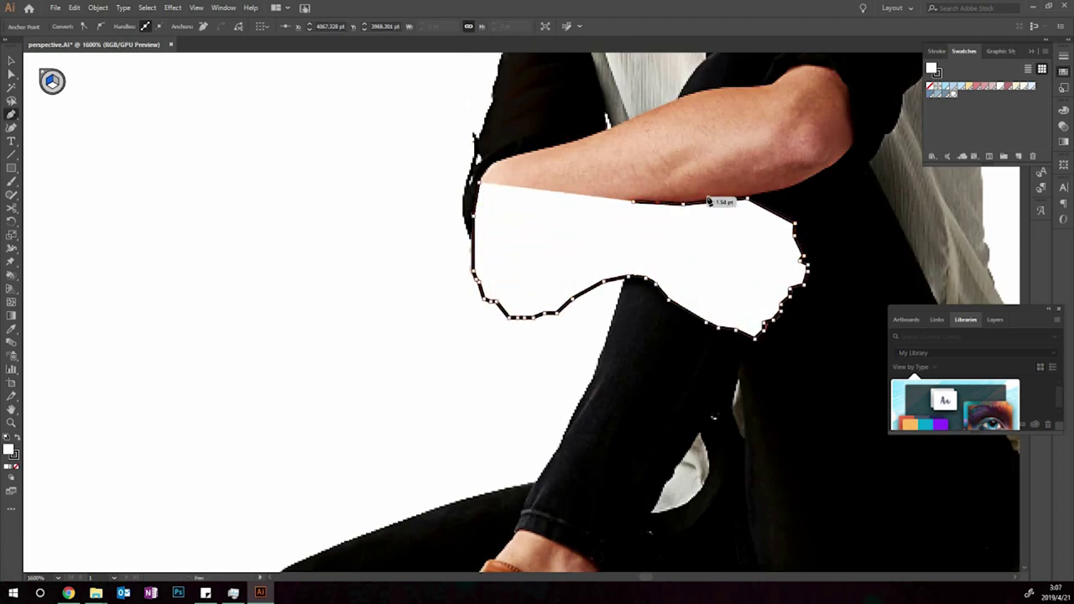
{"action": "left_click", "coordinate": [793, 195]}
{"action": "left_click", "coordinate": [852, 143]}
{"action": "left_click", "coordinate": [797, 70]}
{"action": "left_click", "coordinate": [532, 151]}
{"action": "scroll", "coordinate": [683, 304], "scroll_direction": "up", "scroll_amount": 5}
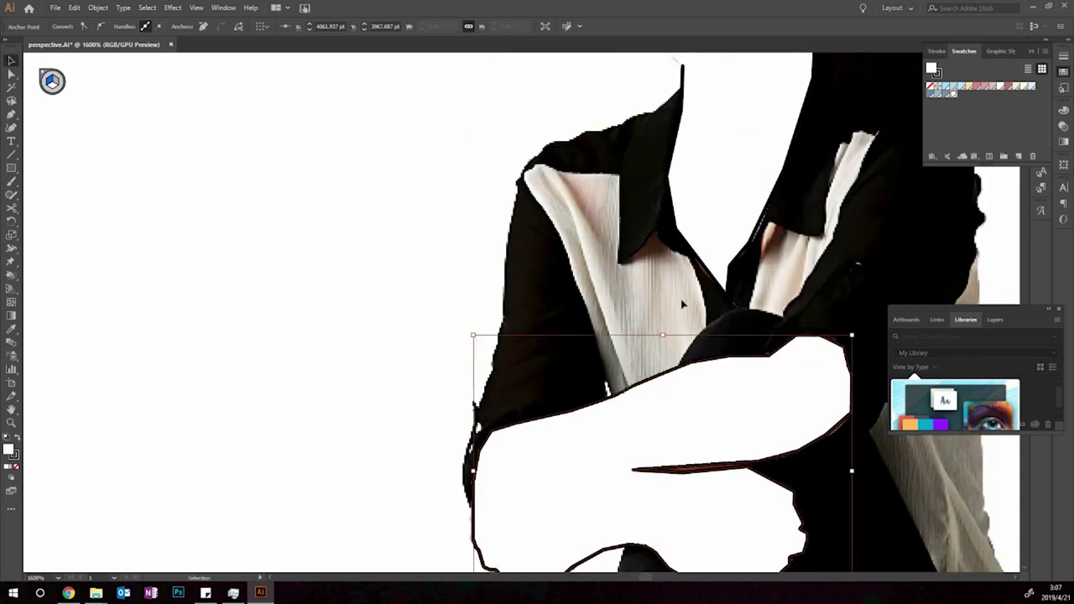
{"action": "scroll", "coordinate": [515, 324], "scroll_direction": "up", "scroll_amount": 5}
Zoom in and trace a closed path around the sandaled foot.
{"action": "left_click", "coordinate": [481, 346]}
{"action": "scroll", "coordinate": [480, 345], "scroll_direction": "down", "scroll_amount": 5}
{"action": "scroll", "coordinate": [480, 345], "scroll_direction": "up", "scroll_amount": 3}
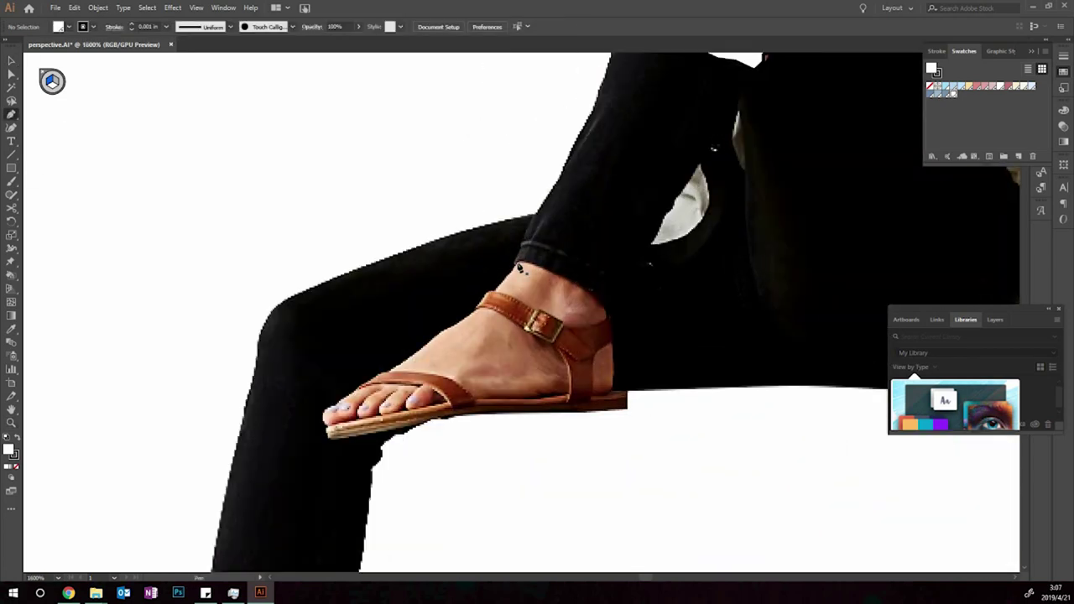
{"action": "key", "text": "p"}
{"action": "scroll", "coordinate": [336, 335], "scroll_direction": "right", "scroll_amount": 3}
{"action": "left_click", "coordinate": [48, 468]}
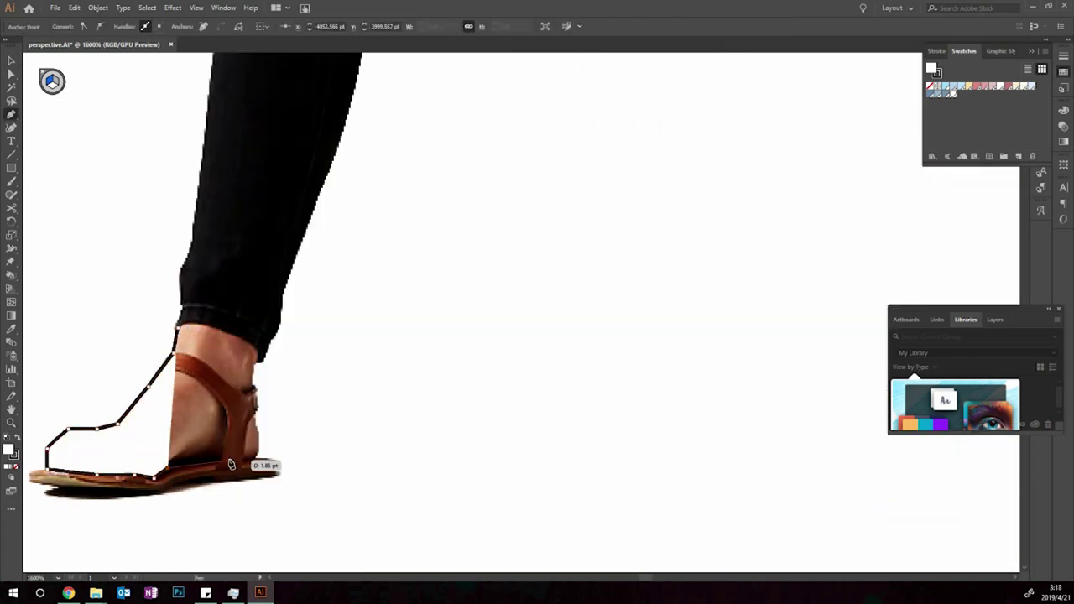
{"action": "left_click", "coordinate": [260, 455]}
{"action": "left_click", "coordinate": [252, 352]}
{"action": "left_click", "coordinate": [176, 329]}
{"action": "left_click", "coordinate": [995, 318]}
{"action": "key", "text": "z"}
{"action": "scroll", "coordinate": [619, 400], "scroll_direction": "down", "scroll_amount": 5}
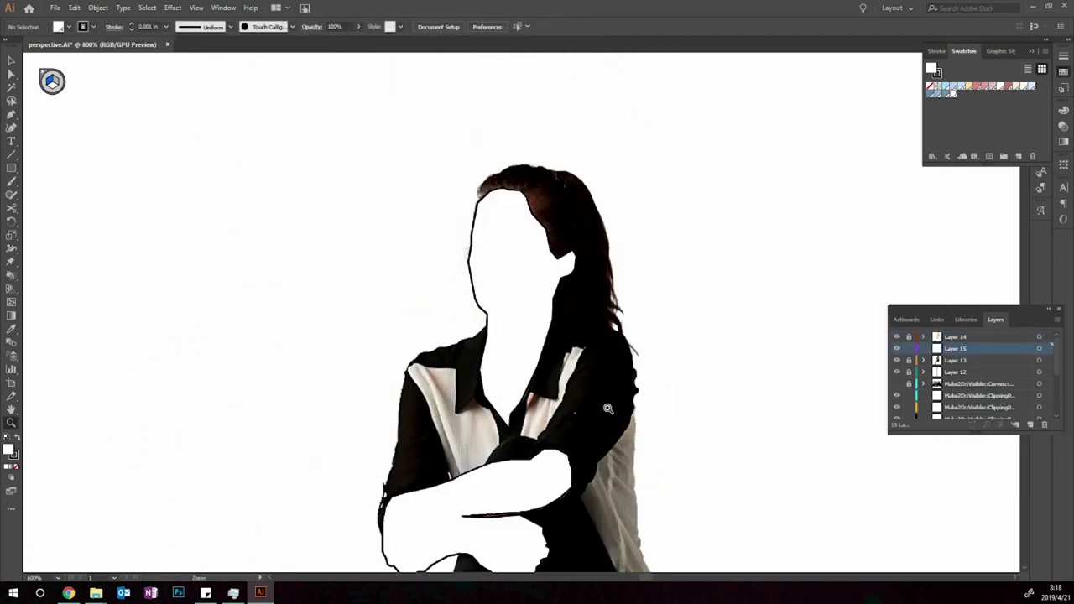
{"action": "scroll", "coordinate": [537, 252], "scroll_direction": "up", "scroll_amount": 3}
Trace the woman's hair down to the shoulders as a closed Pen path.
{"action": "key", "text": "p"}
{"action": "left_click", "coordinate": [347, 227]}
{"action": "left_click", "coordinate": [587, 243]}
{"action": "left_click", "coordinate": [625, 321]}
{"action": "left_click", "coordinate": [638, 369]}
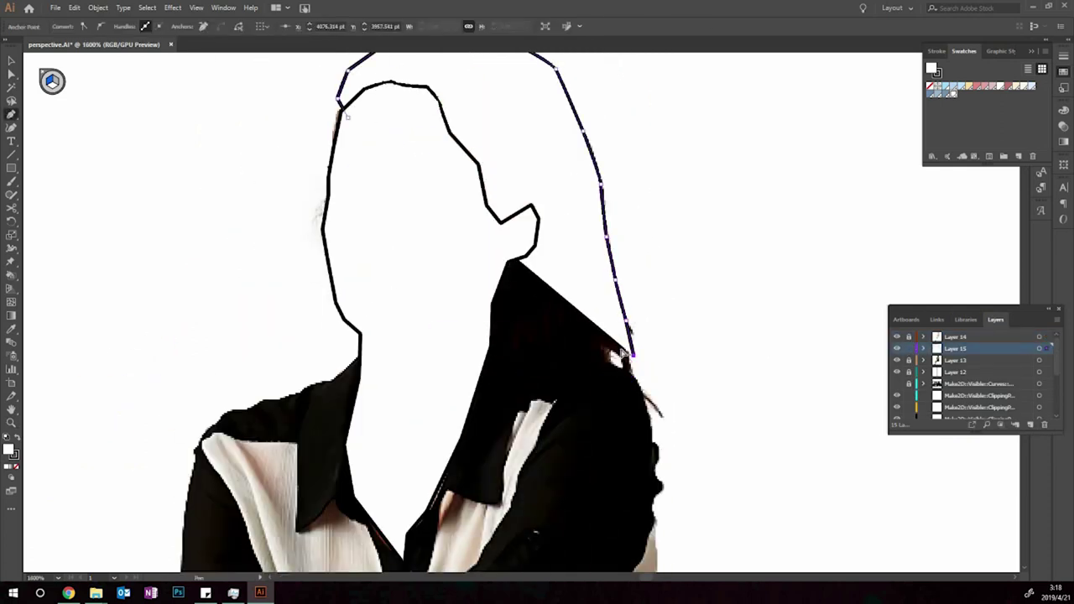
{"action": "left_click", "coordinate": [603, 363]}
{"action": "left_click", "coordinate": [547, 347]}
{"action": "left_click", "coordinate": [489, 341]}
{"action": "left_click", "coordinate": [325, 335]}
{"action": "left_click", "coordinate": [343, 231]}
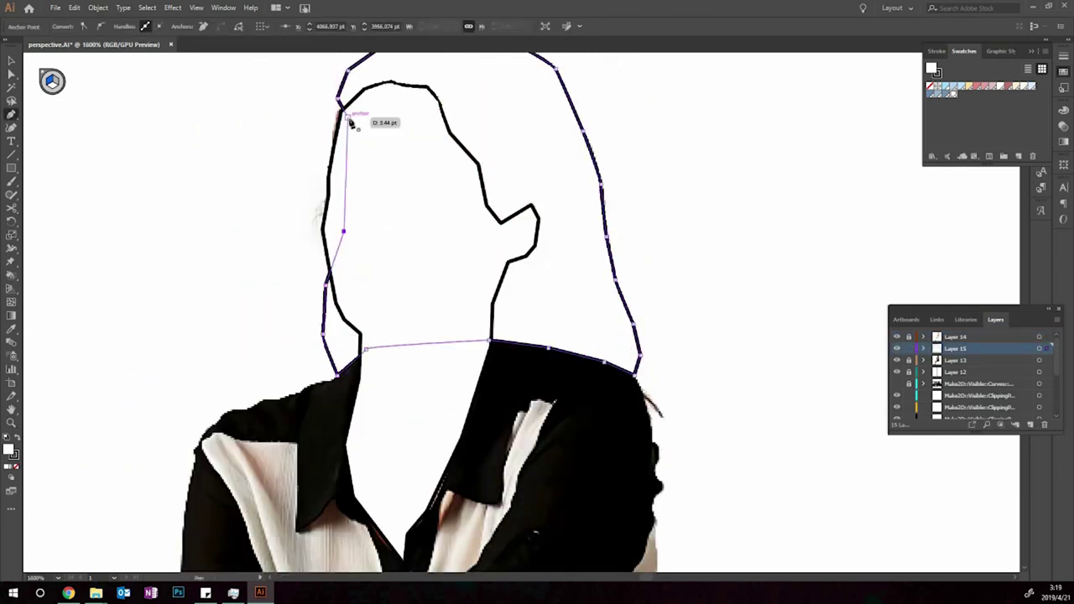
Create an RGB mauve-pink swatch and apply it to the hair shape.
{"action": "left_click", "coordinate": [1018, 157]}
{"action": "left_click", "coordinate": [537, 256]}
{"action": "left_click", "coordinate": [537, 278]}
{"action": "left_click", "coordinate": [551, 377]}
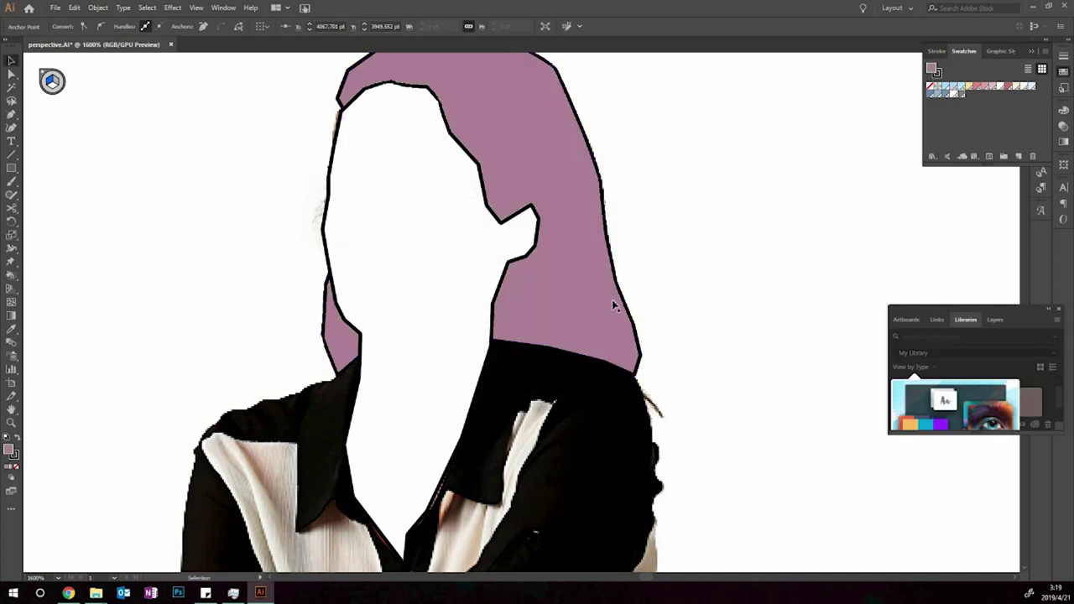
{"action": "left_click", "coordinate": [346, 117]}
Trace the shirt outline from shoulders to hem as a closed shape.
{"action": "left_click", "coordinate": [995, 320]}
{"action": "scroll", "coordinate": [335, 336], "scroll_direction": "down", "scroll_amount": 2}
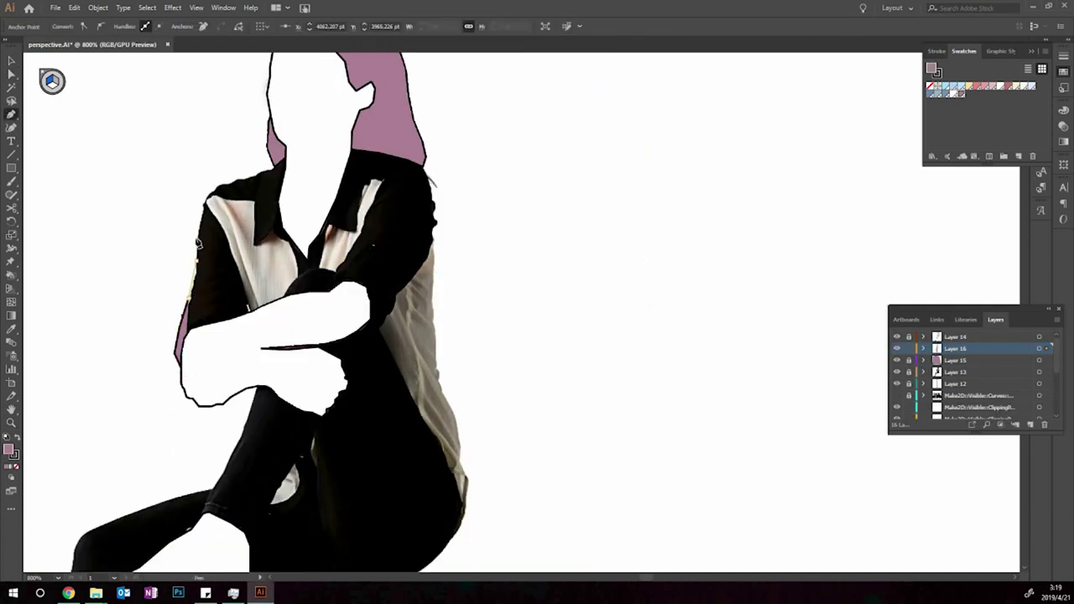
{"action": "left_click", "coordinate": [206, 193]}
{"action": "left_click", "coordinate": [353, 149]}
{"action": "left_click", "coordinate": [435, 222]}
{"action": "left_click", "coordinate": [474, 508]}
{"action": "left_click", "coordinate": [344, 375]}
{"action": "left_click", "coordinate": [235, 369]}
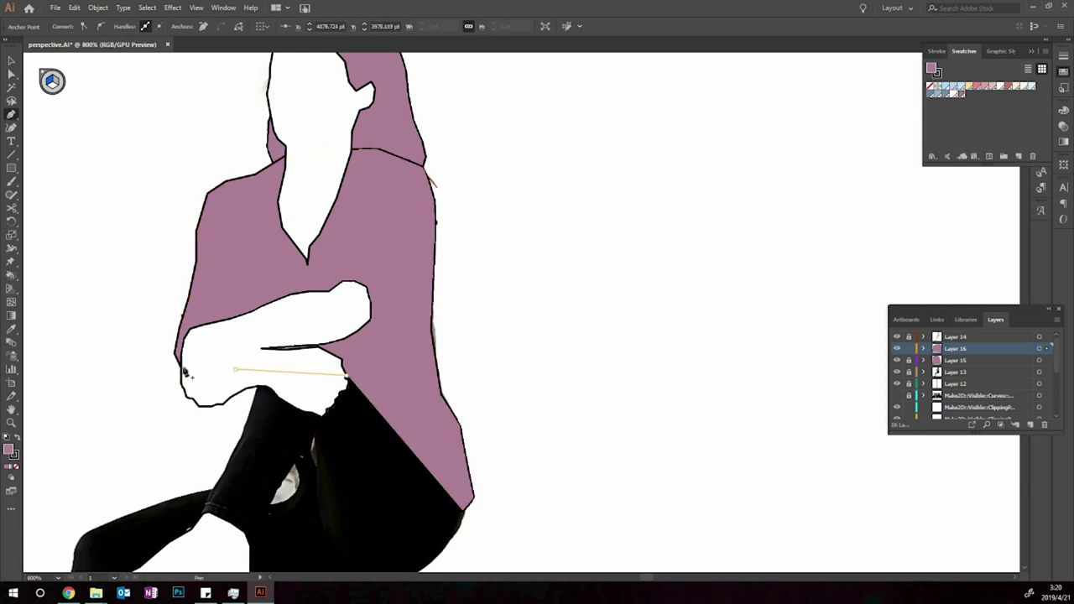
{"action": "left_click", "coordinate": [186, 374]}
Add a new layer for the trousers and show the background room layers.
{"action": "scroll", "coordinate": [587, 330], "scroll_direction": "down", "scroll_amount": 2}
{"action": "key", "text": "ctrl+l"}
{"action": "scroll", "coordinate": [335, 377], "scroll_direction": "down", "scroll_amount": 2}
{"action": "left_click", "coordinate": [60, 502]}
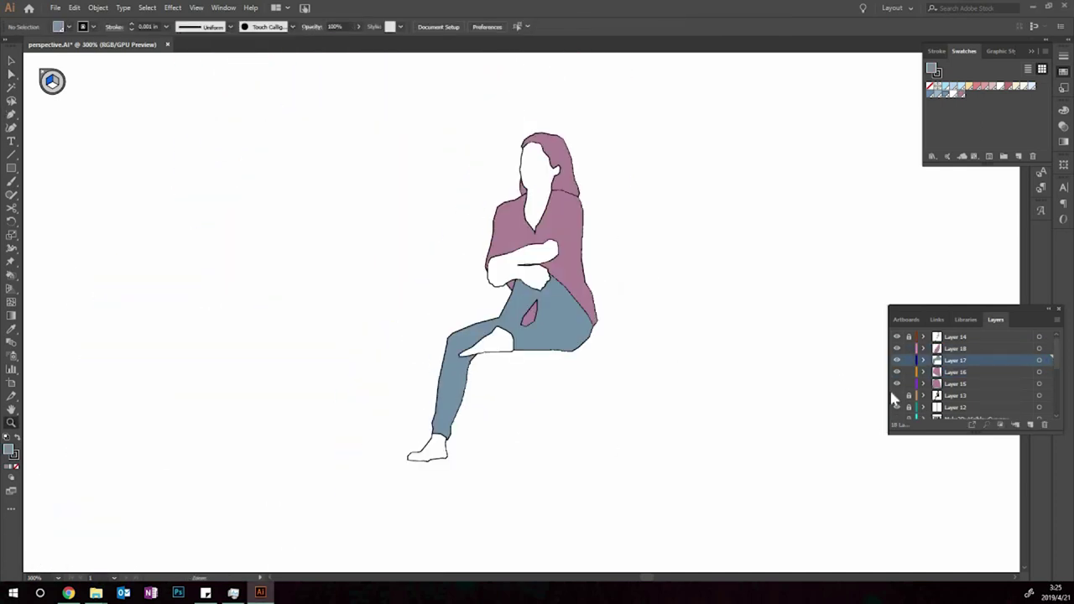
{"action": "scroll", "coordinate": [894, 400], "scroll_direction": "down", "scroll_amount": 2}
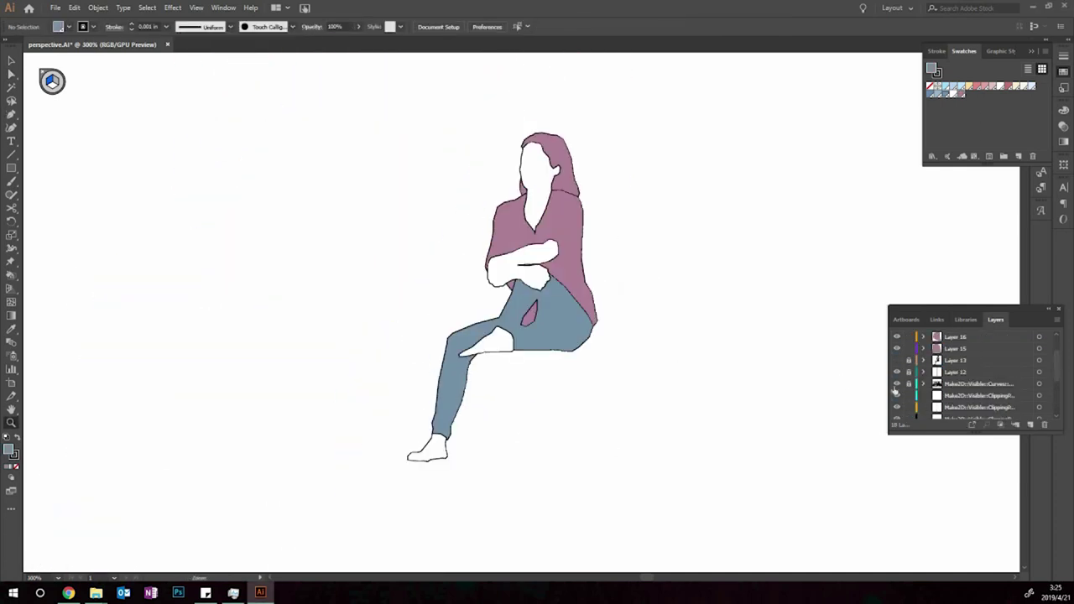
{"action": "left_click", "coordinate": [896, 395], "text": "alt"}
Select the woman's figure layers and move and scale her into the hanging chair.
{"action": "key", "text": "ctrl+minus"}
{"action": "key", "text": "ctrl+minus"}
{"action": "scroll", "coordinate": [414, 272], "scroll_direction": "up", "scroll_amount": 2}
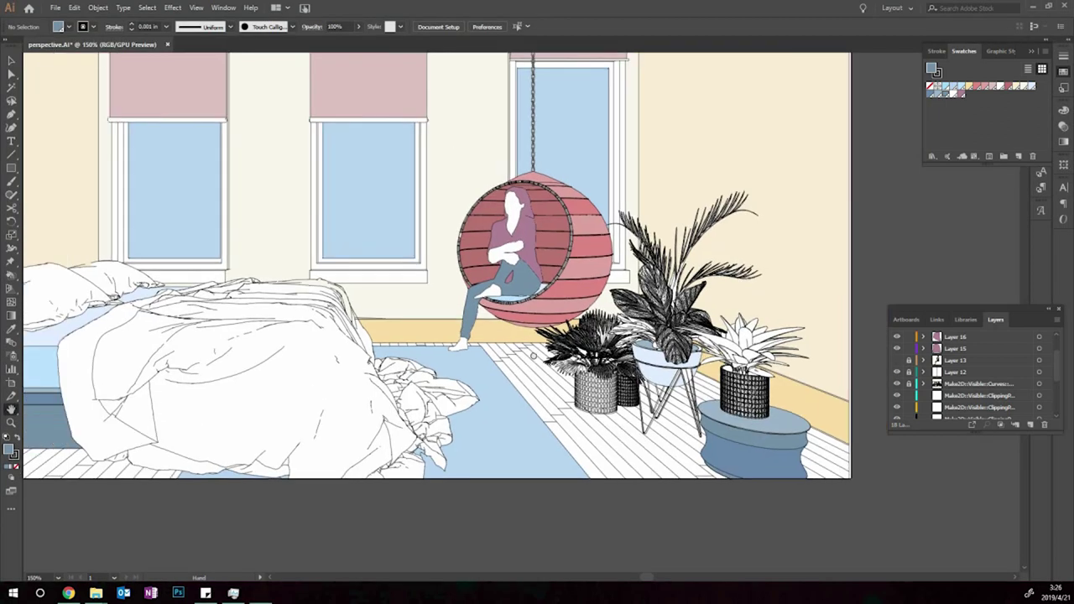
{"action": "scroll", "coordinate": [965, 370], "scroll_direction": "up", "scroll_amount": 2}
{"action": "left_click", "coordinate": [955, 336]}
{"action": "left_click", "coordinate": [955, 383], "text": "shift"}
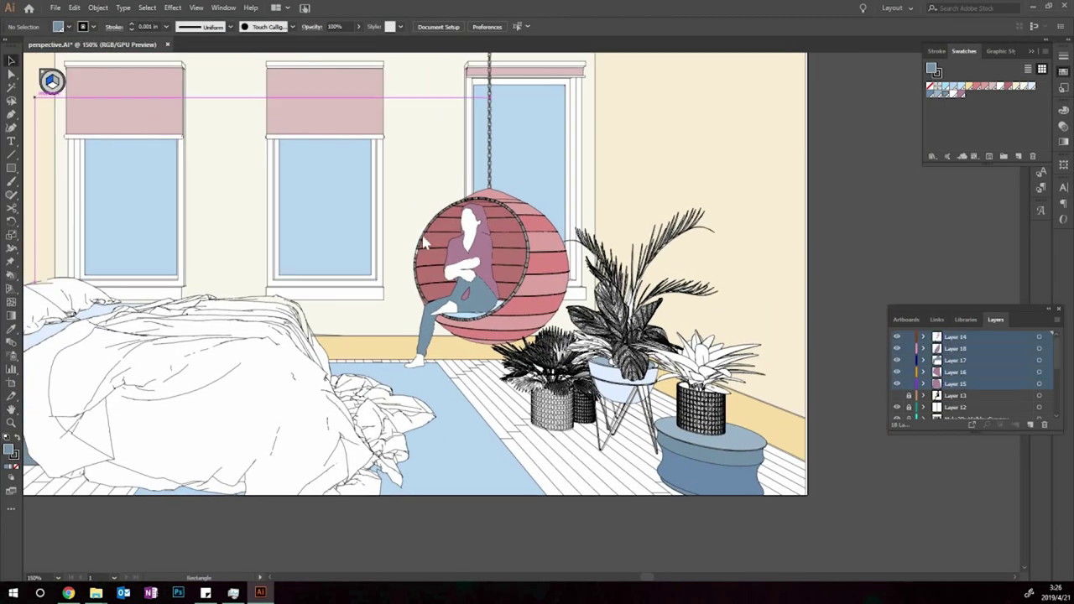
{"action": "left_click_drag", "start_coordinate": [404, 206], "coordinate": [446, 221]}
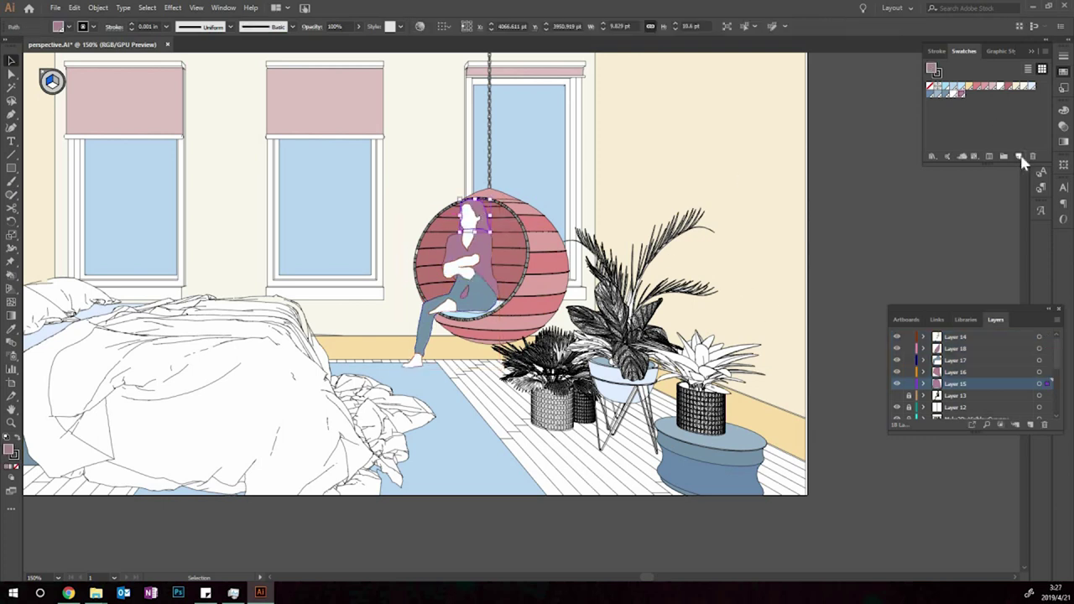
Create a new colour swatch in HSB mode and shift its hue toward beige.
{"action": "left_click", "coordinate": [1023, 159]}
{"action": "left_click", "coordinate": [670, 258]}
{"action": "left_click", "coordinate": [680, 273]}
{"action": "left_click_drag", "start_coordinate": [680, 273], "coordinate": [642, 275]}
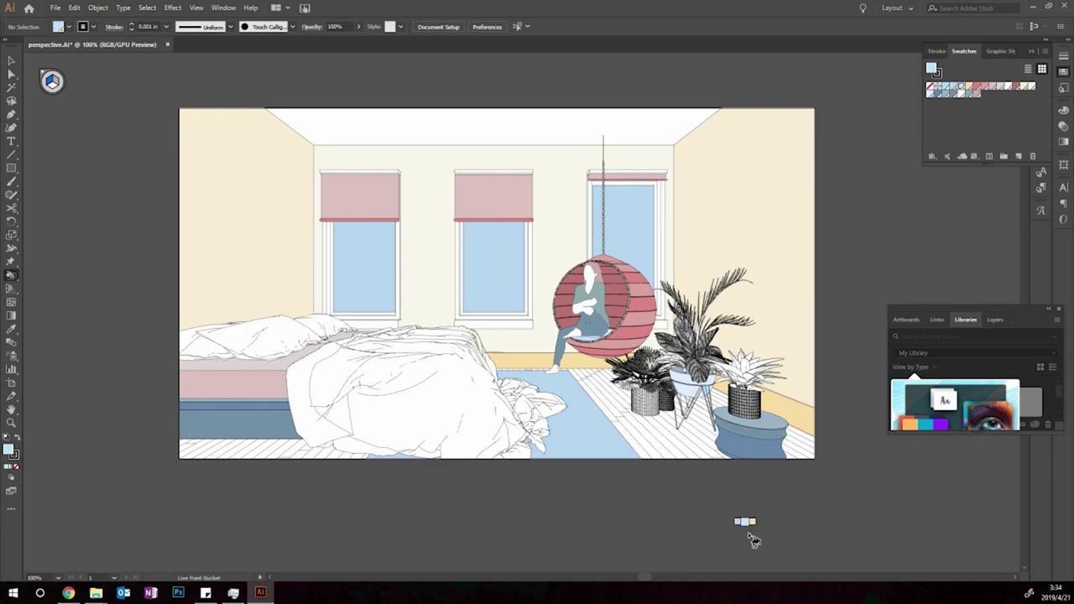
Fill the bed's side strip deeper pink and draw a wavy path across the three windows.
{"action": "left_click", "coordinate": [252, 384]}
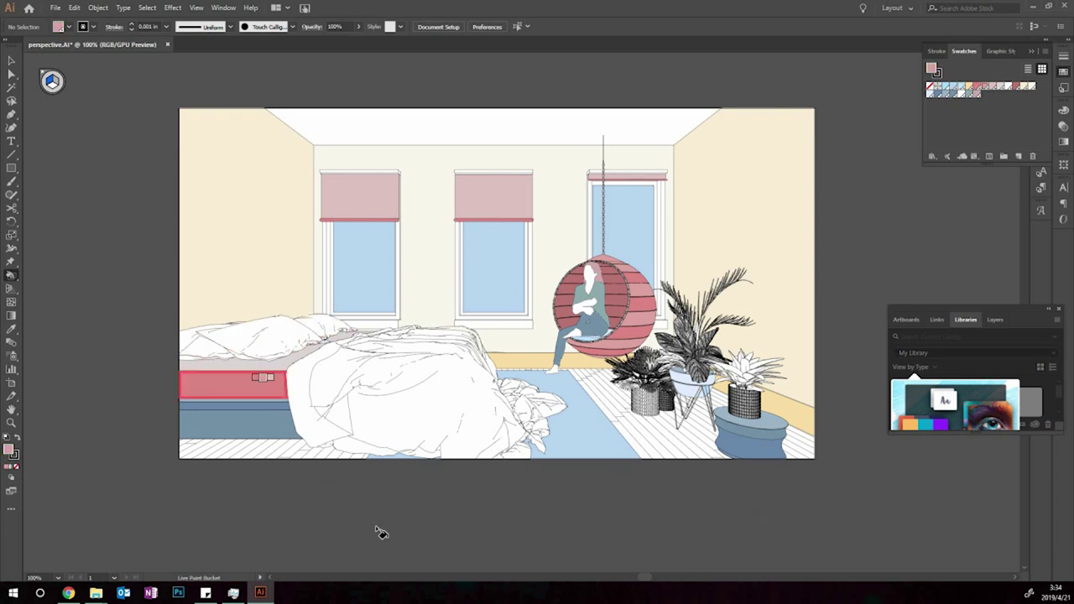
{"action": "left_click", "coordinate": [995, 320]}
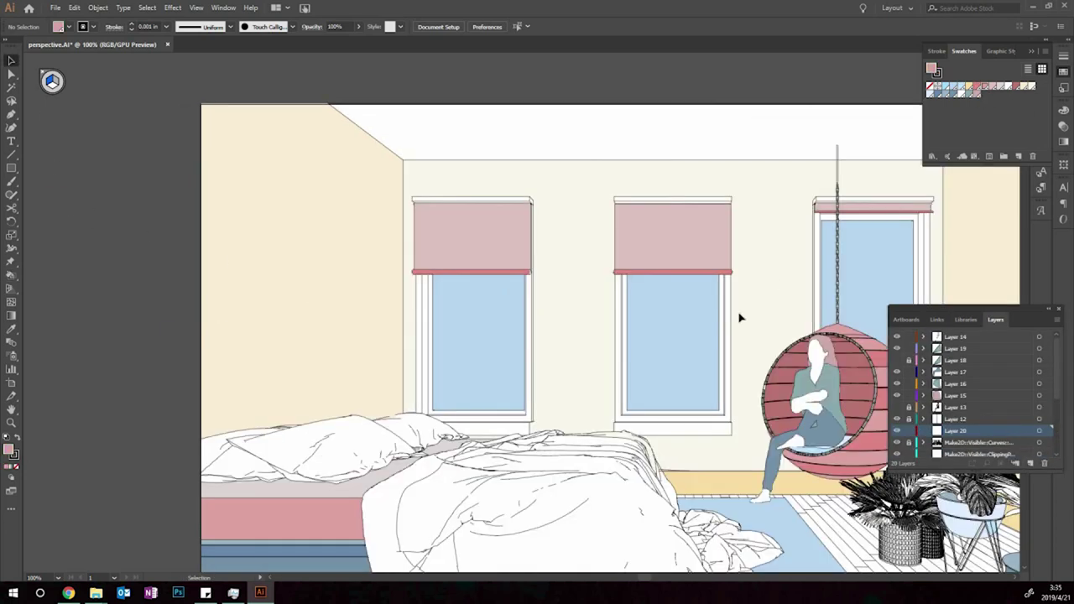
{"action": "key", "text": "p"}
{"action": "left_click", "coordinate": [268, 299]}
{"action": "left_click", "coordinate": [341, 279]}
{"action": "left_click", "coordinate": [511, 271]}
{"action": "left_click", "coordinate": [717, 236]}
{"action": "left_click", "coordinate": [787, 225]}
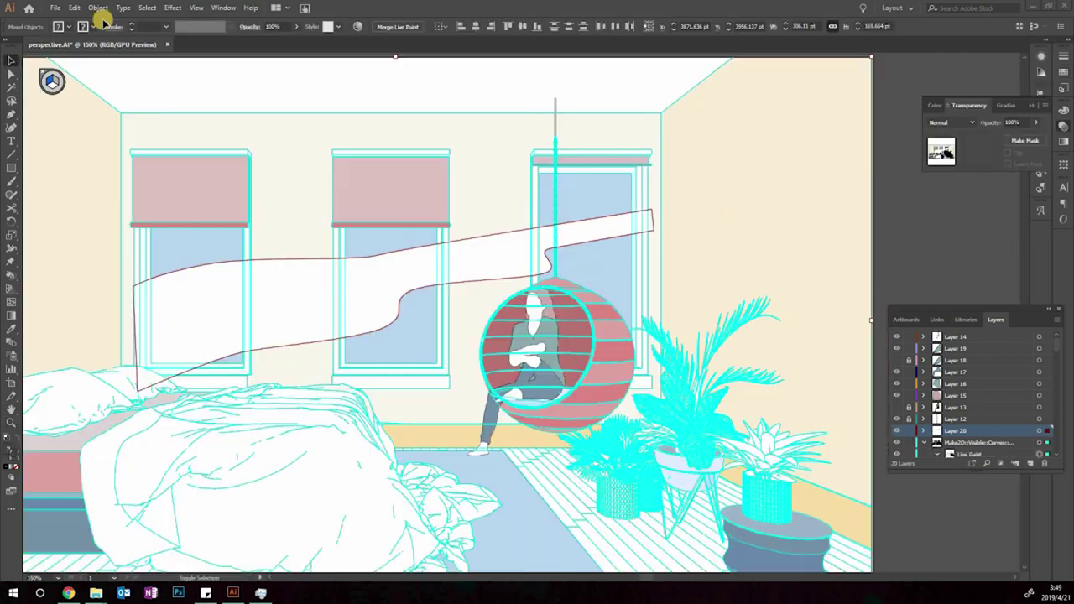
Make a Live Paint group of windows and band, and set the light-patch swatch to HSB 212/13/100.
{"action": "left_click", "coordinate": [98, 7]}
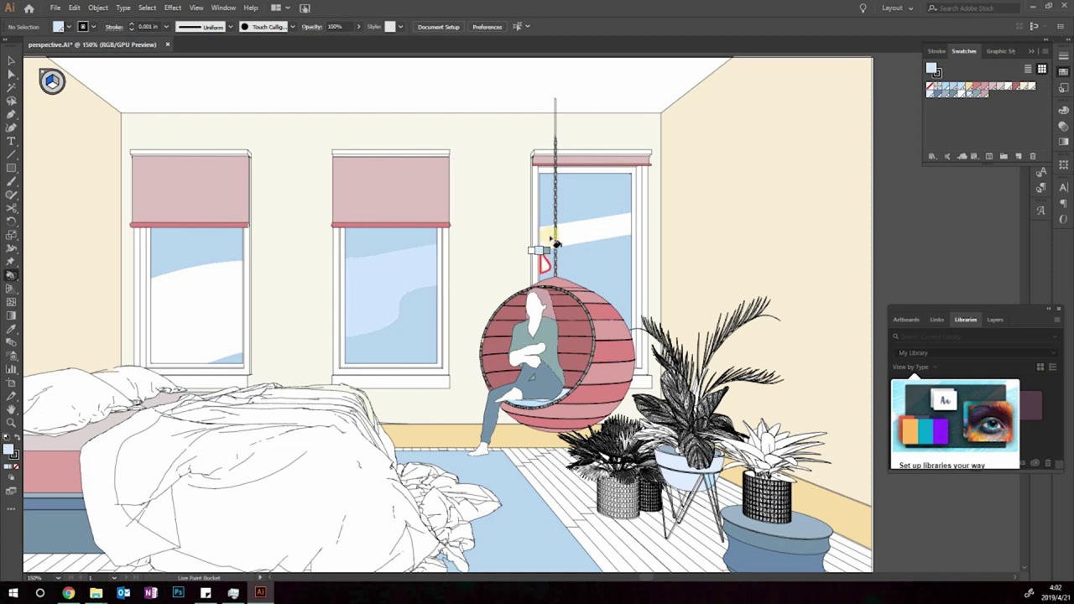
{"action": "double_click", "coordinate": [933, 93]}
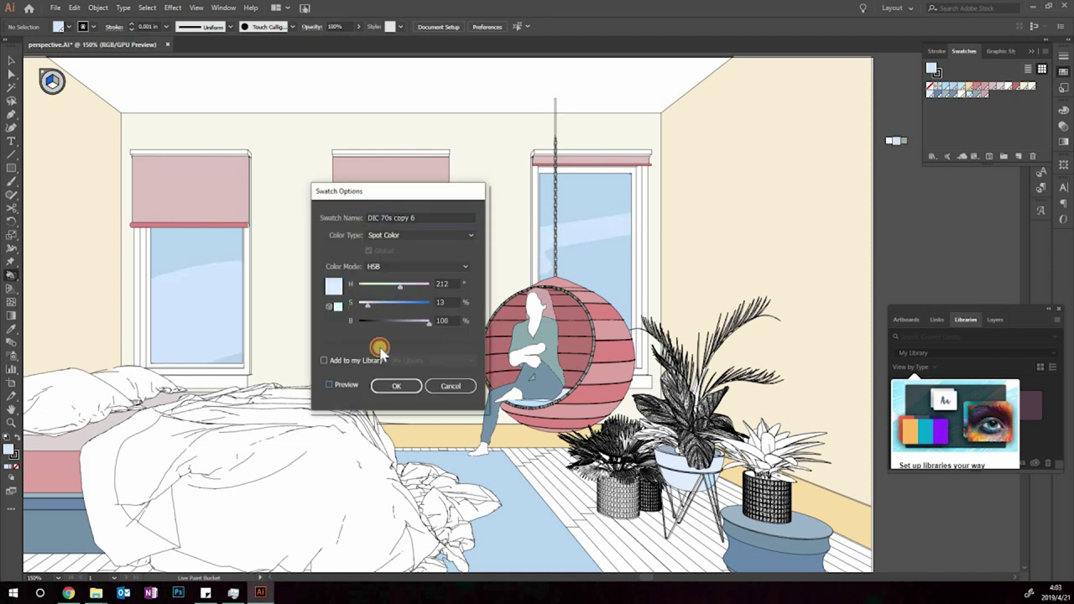
{"action": "left_click_drag", "start_coordinate": [390, 285], "coordinate": [402, 288]}
{"action": "key", "text": "Return"}
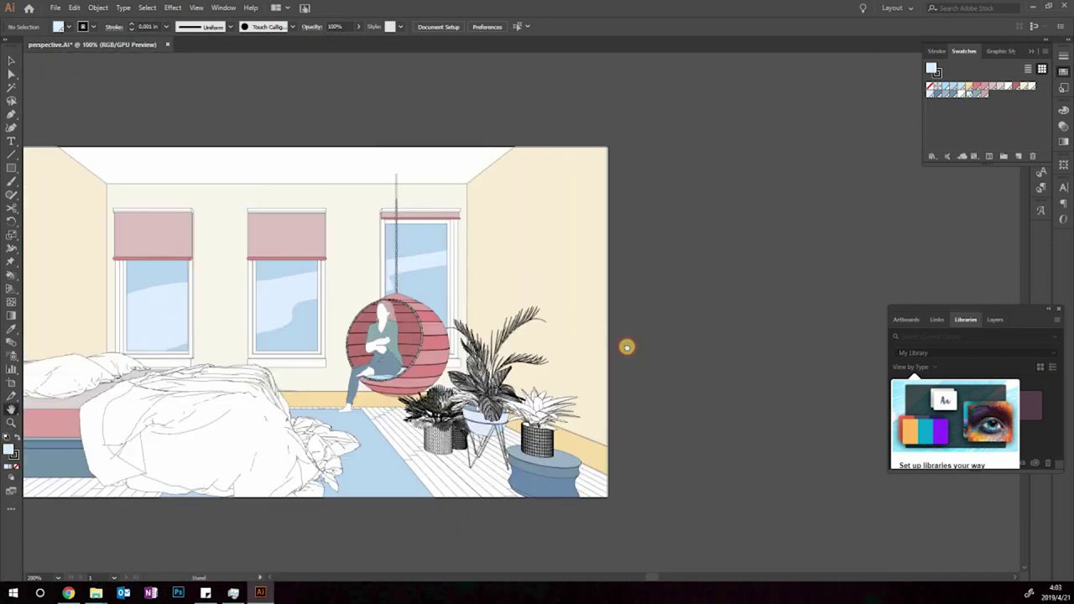